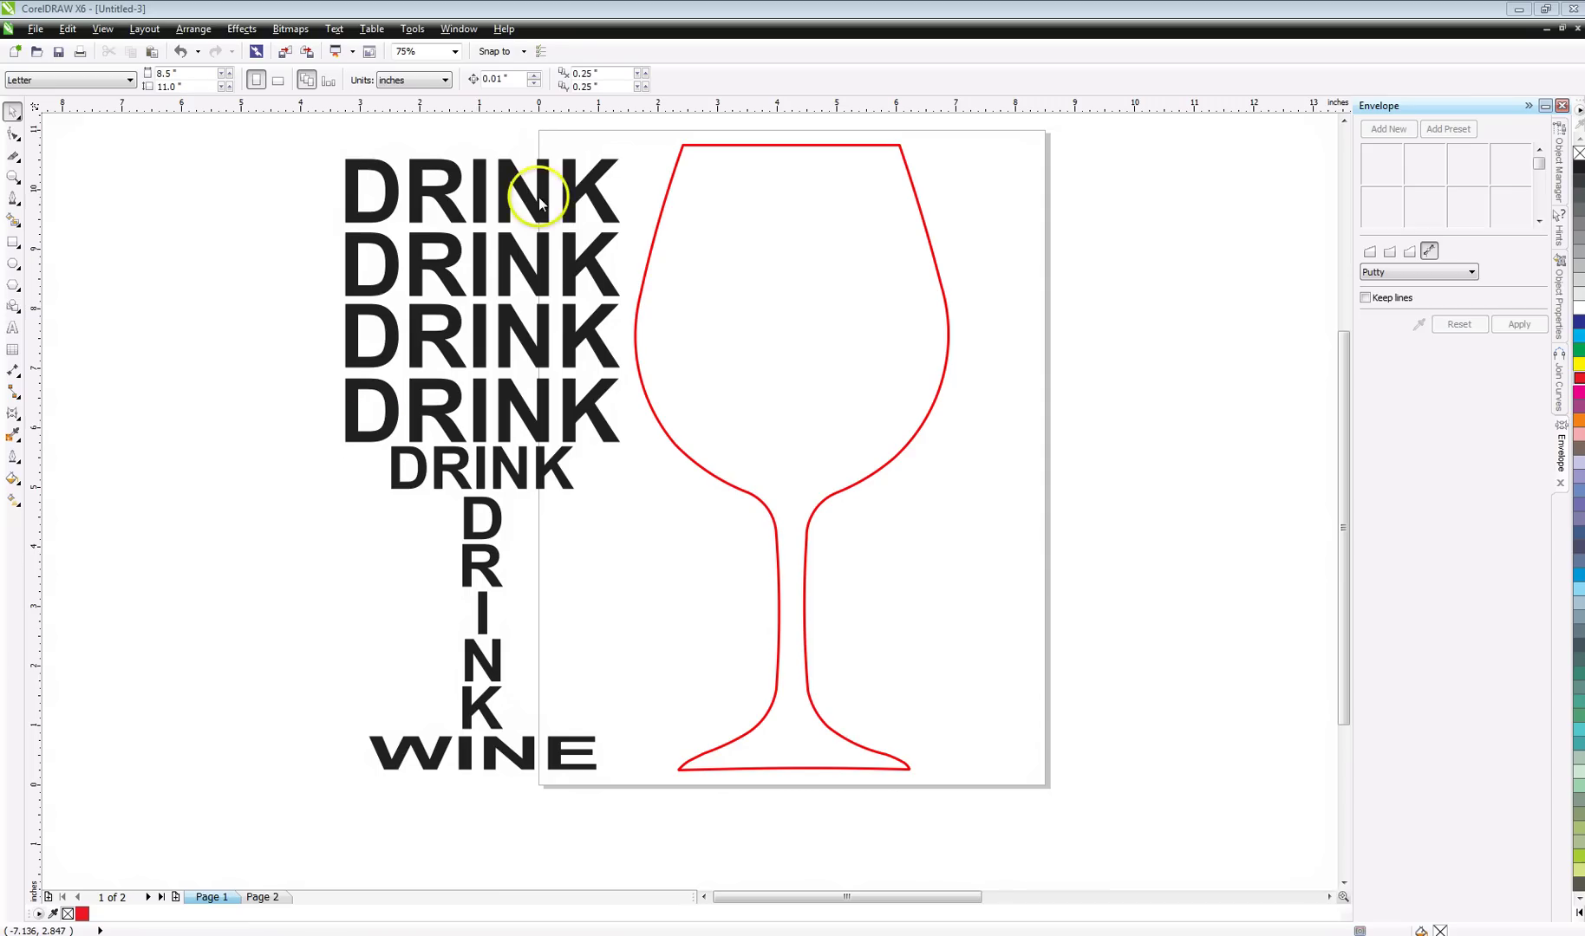
Open the Envelope docker from the window panel list
{"action": "left_click", "coordinate": [460, 30]}
{"action": "left_click", "coordinate": [495, 171]}
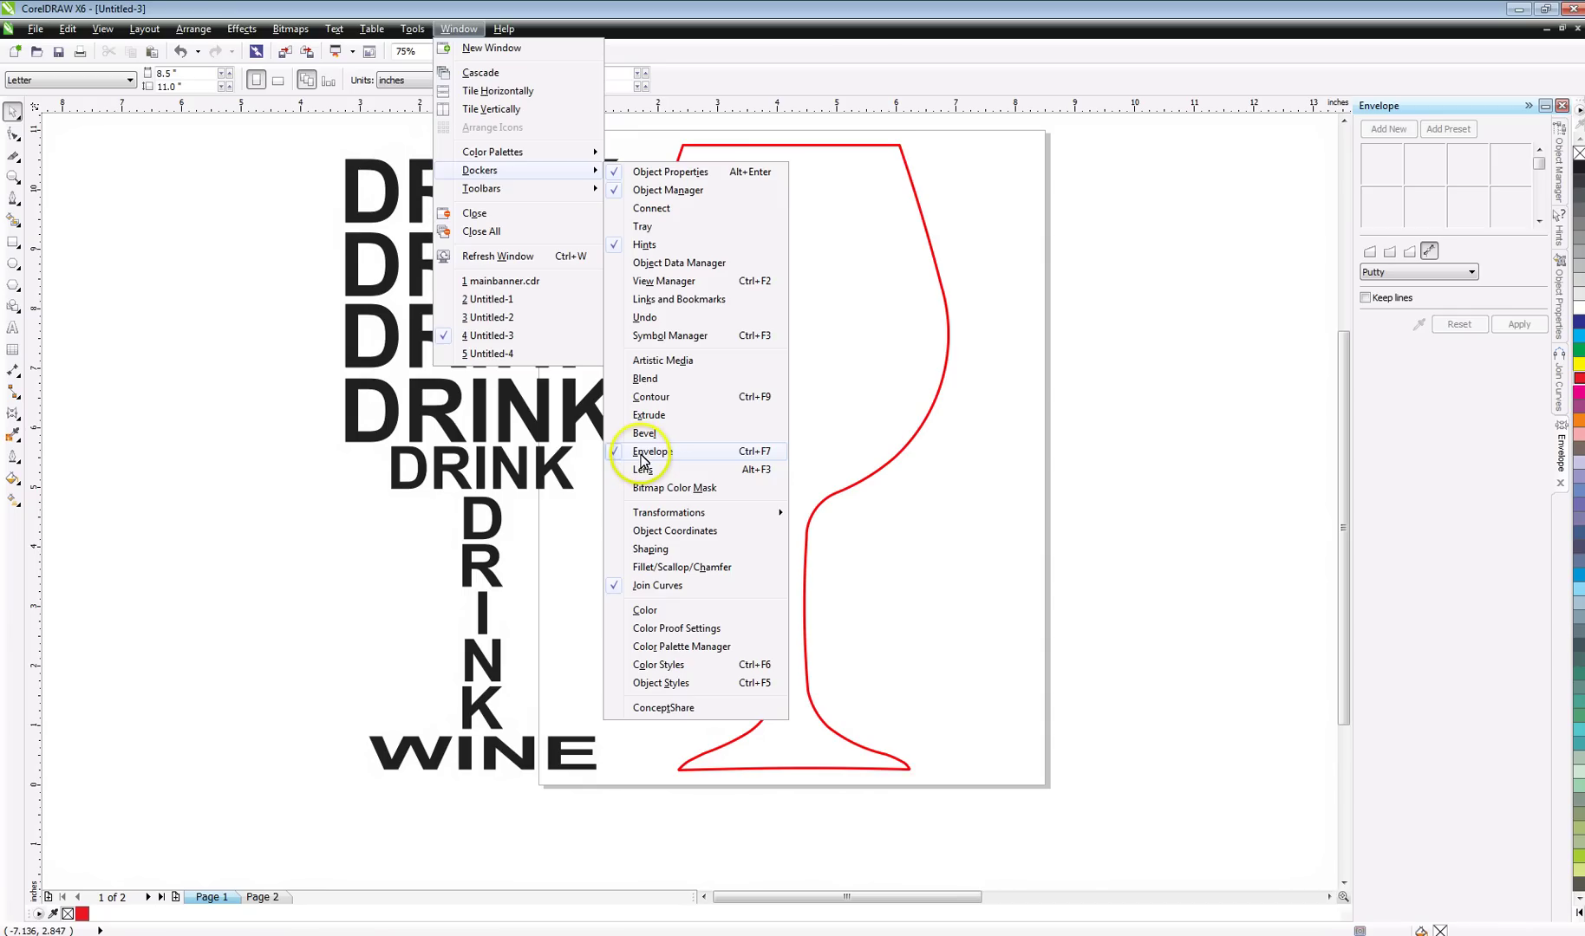
{"action": "left_click", "coordinate": [1457, 412]}
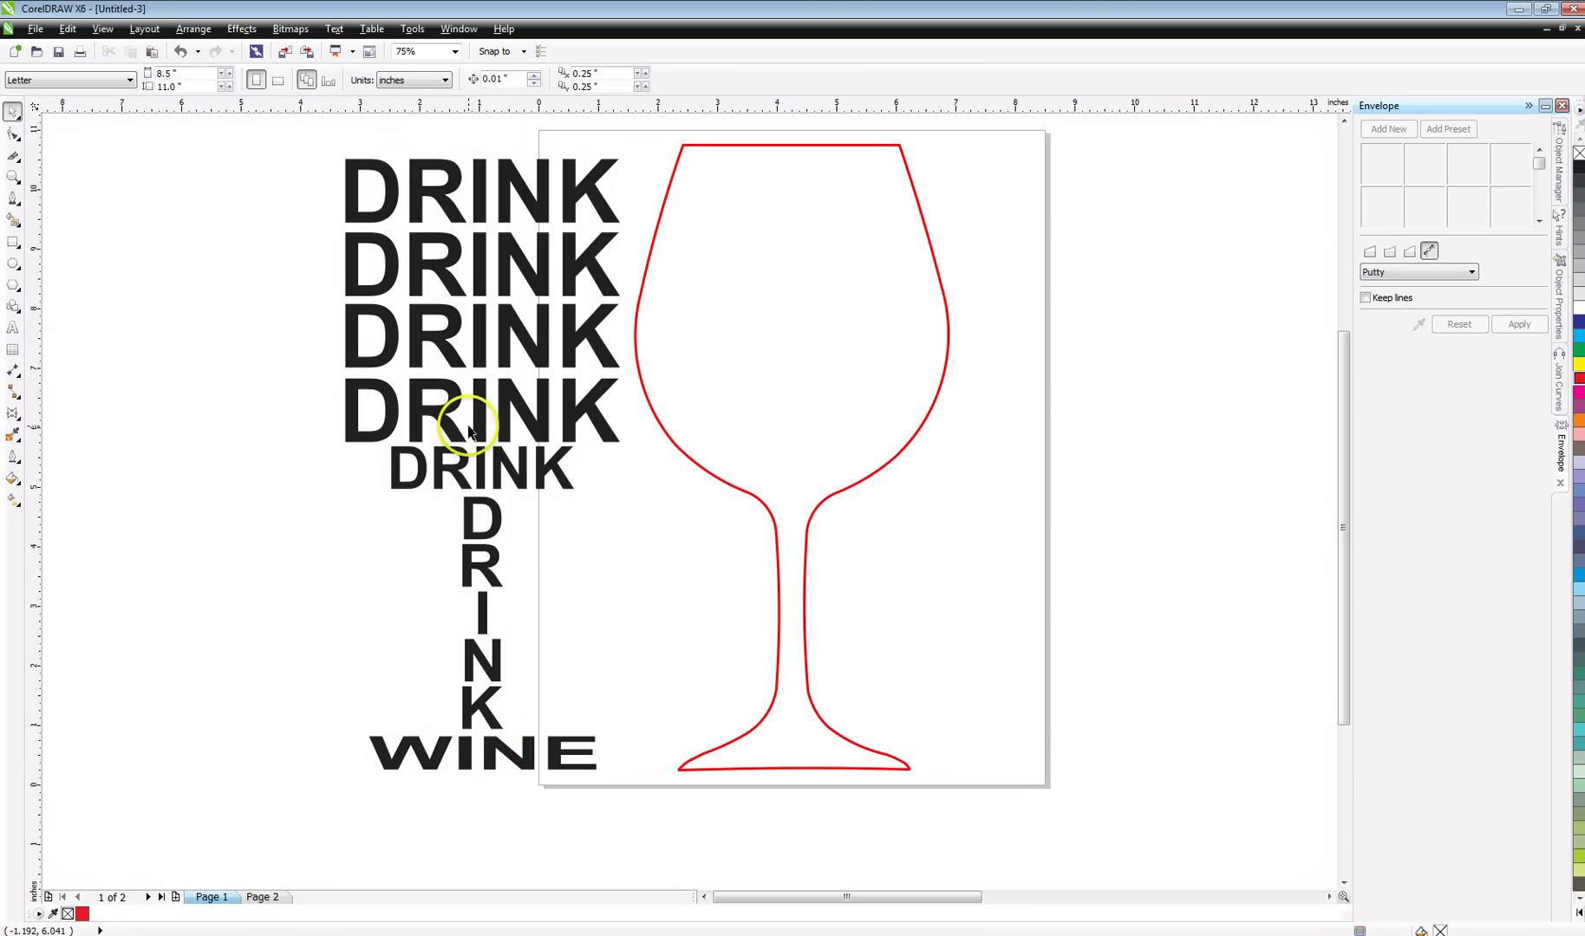
Ungroup the DRINK/WINE lettering and check the individual DRINK words and stem letters
{"action": "left_click", "coordinate": [406, 215]}
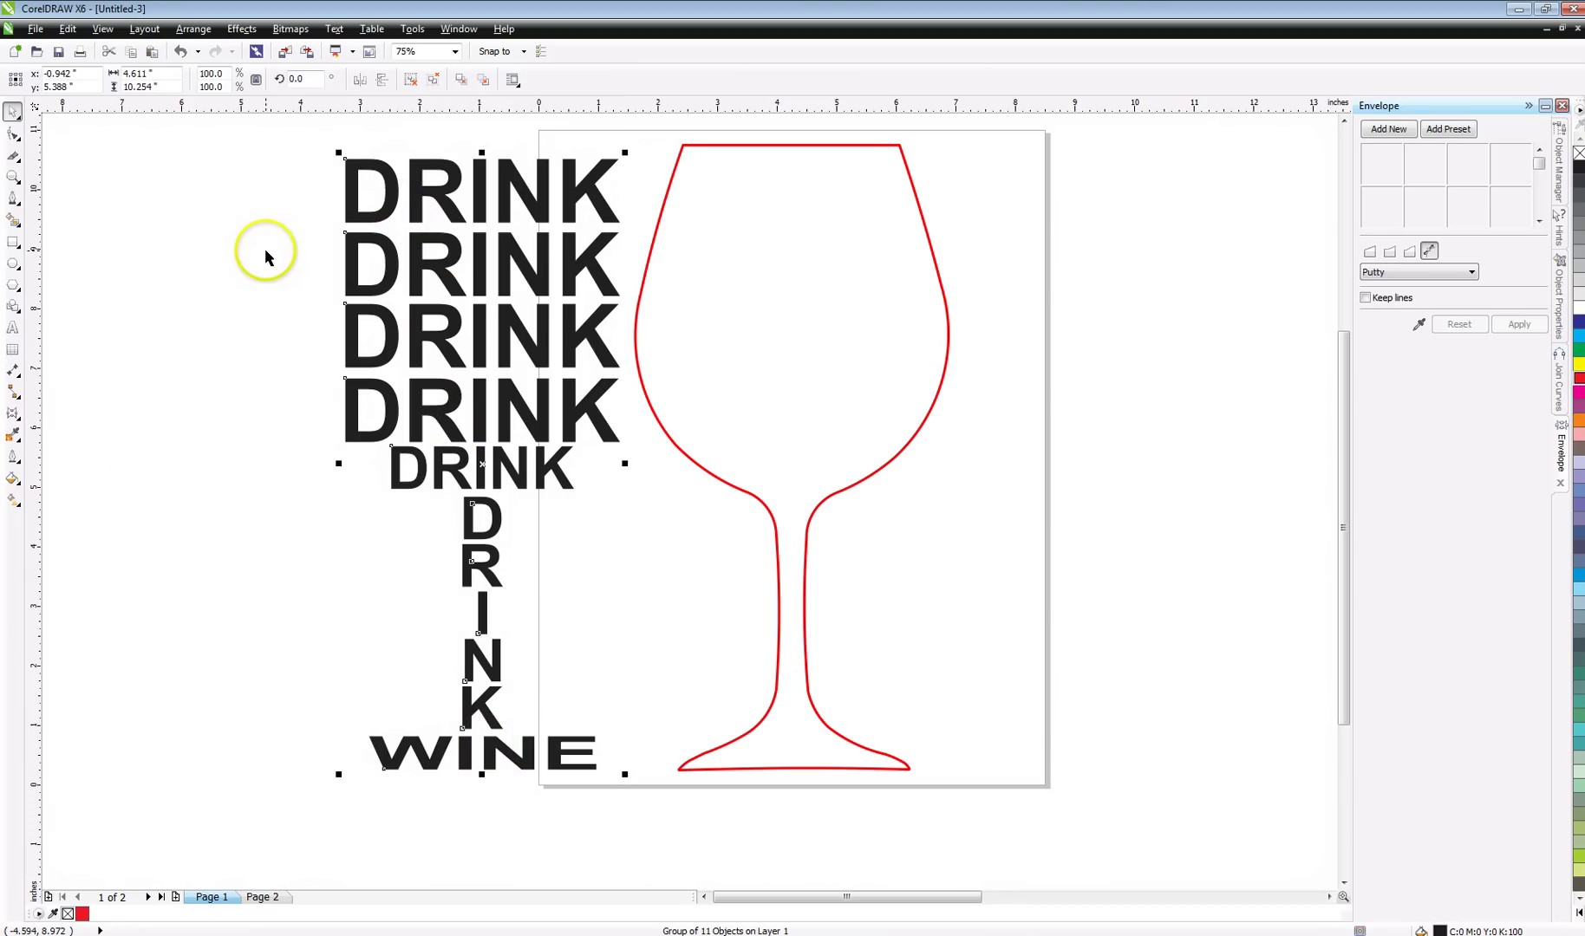
{"action": "left_click", "coordinate": [193, 29]}
{"action": "left_click", "coordinate": [222, 161]}
{"action": "left_click", "coordinate": [292, 192]}
{"action": "left_click", "coordinate": [397, 192]}
{"action": "left_click", "coordinate": [395, 260]}
{"action": "left_click", "coordinate": [392, 344]}
{"action": "left_click", "coordinate": [390, 397]}
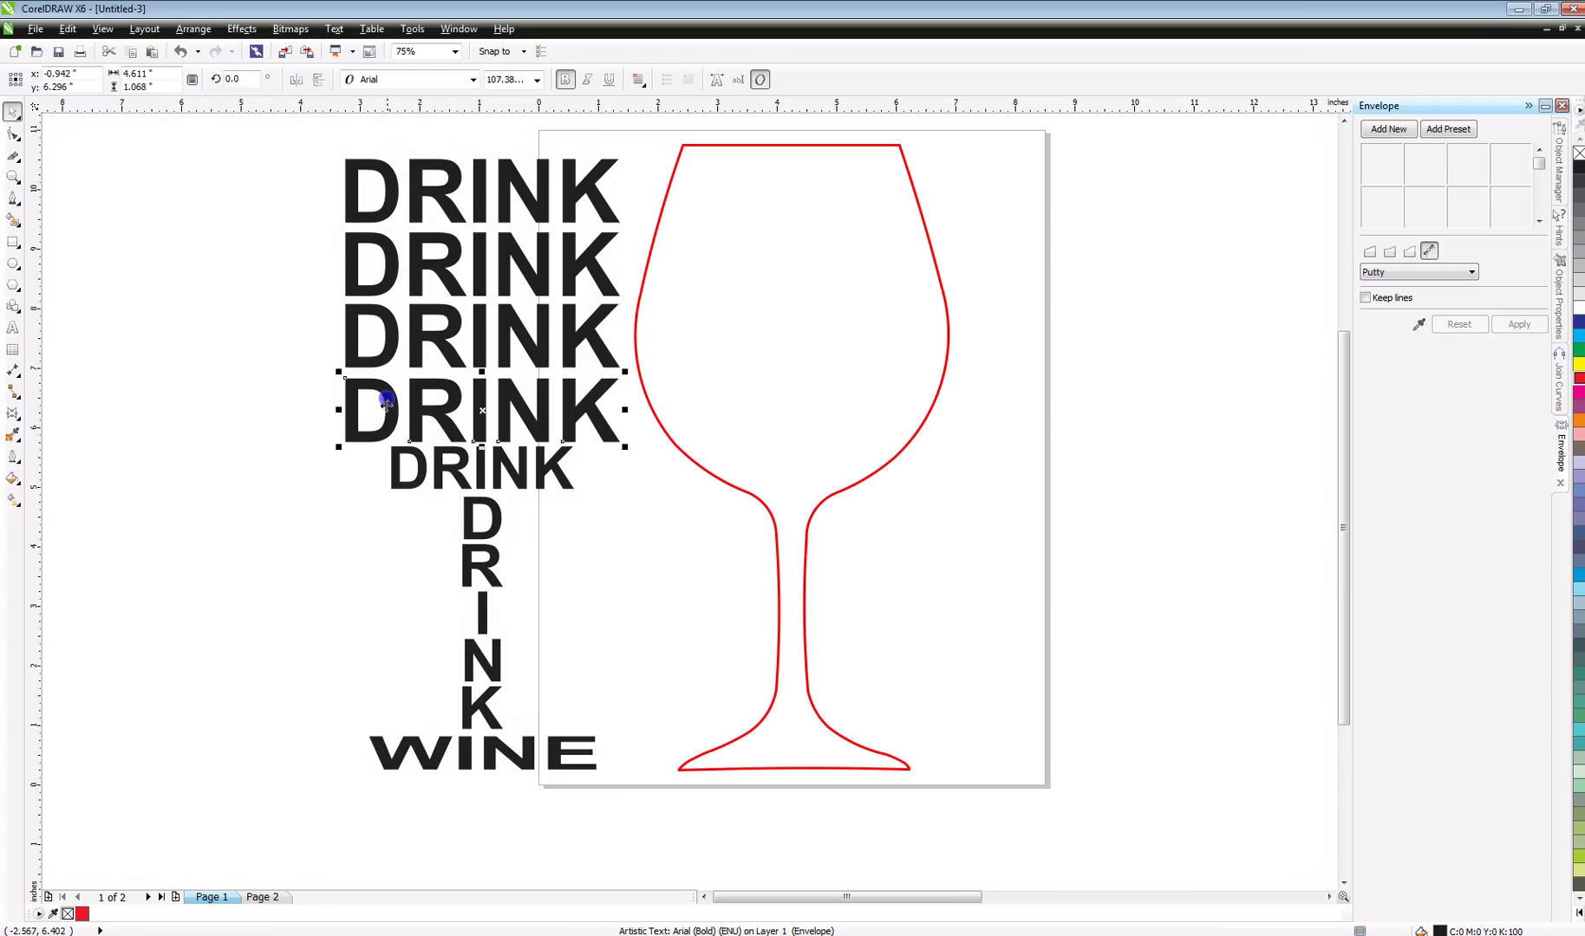
{"action": "left_click", "coordinate": [421, 465]}
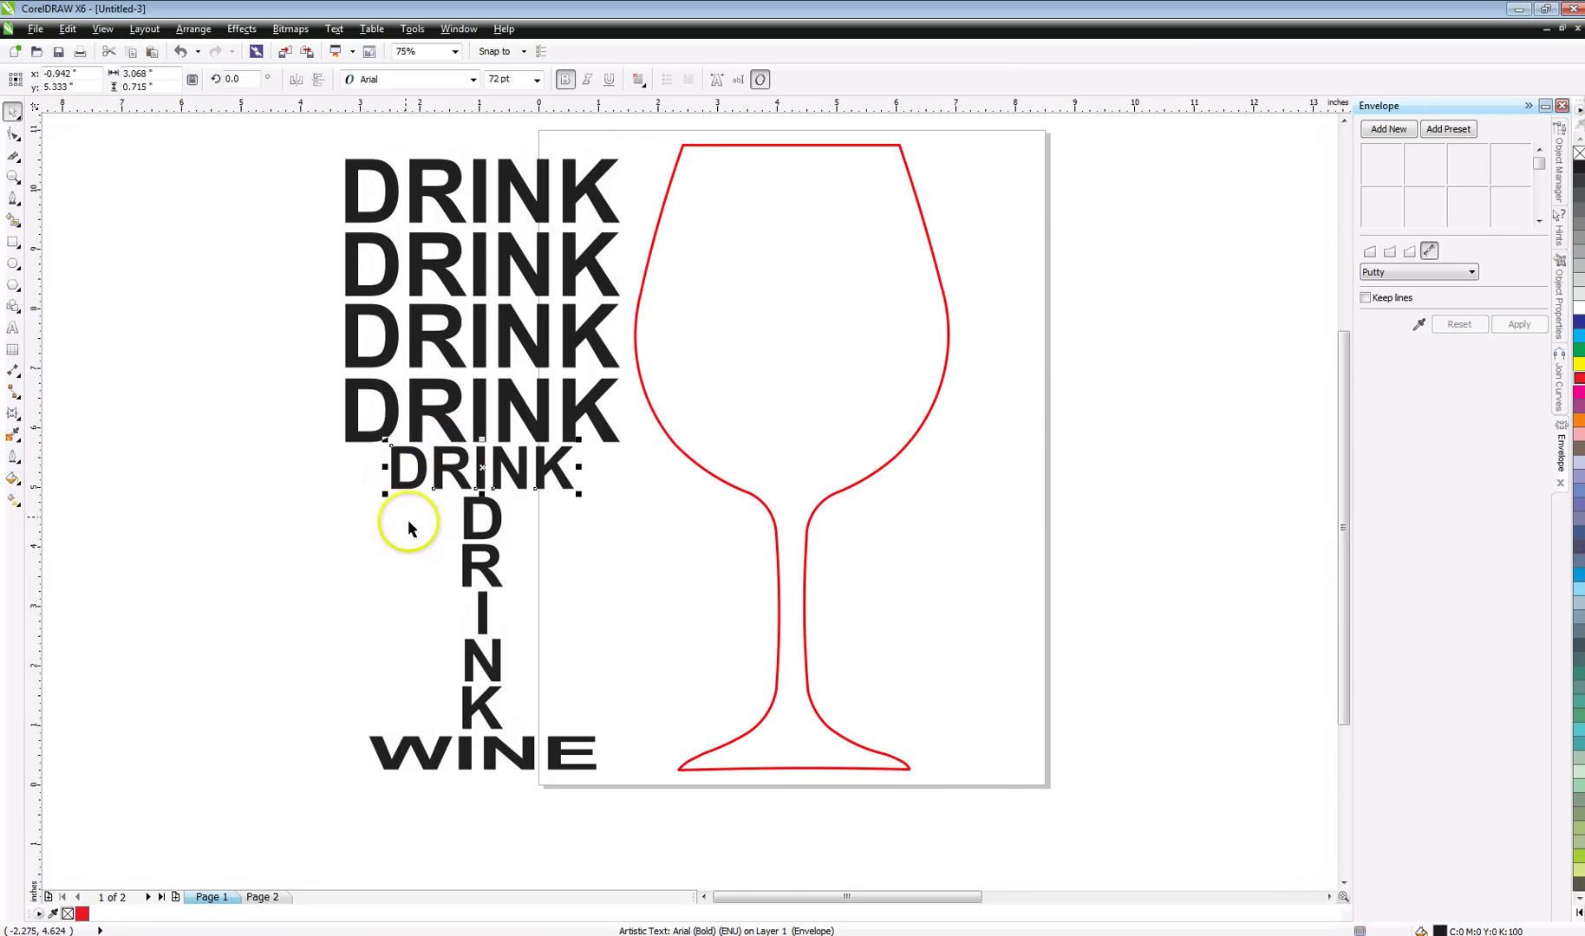
{"action": "left_click", "coordinate": [469, 524]}
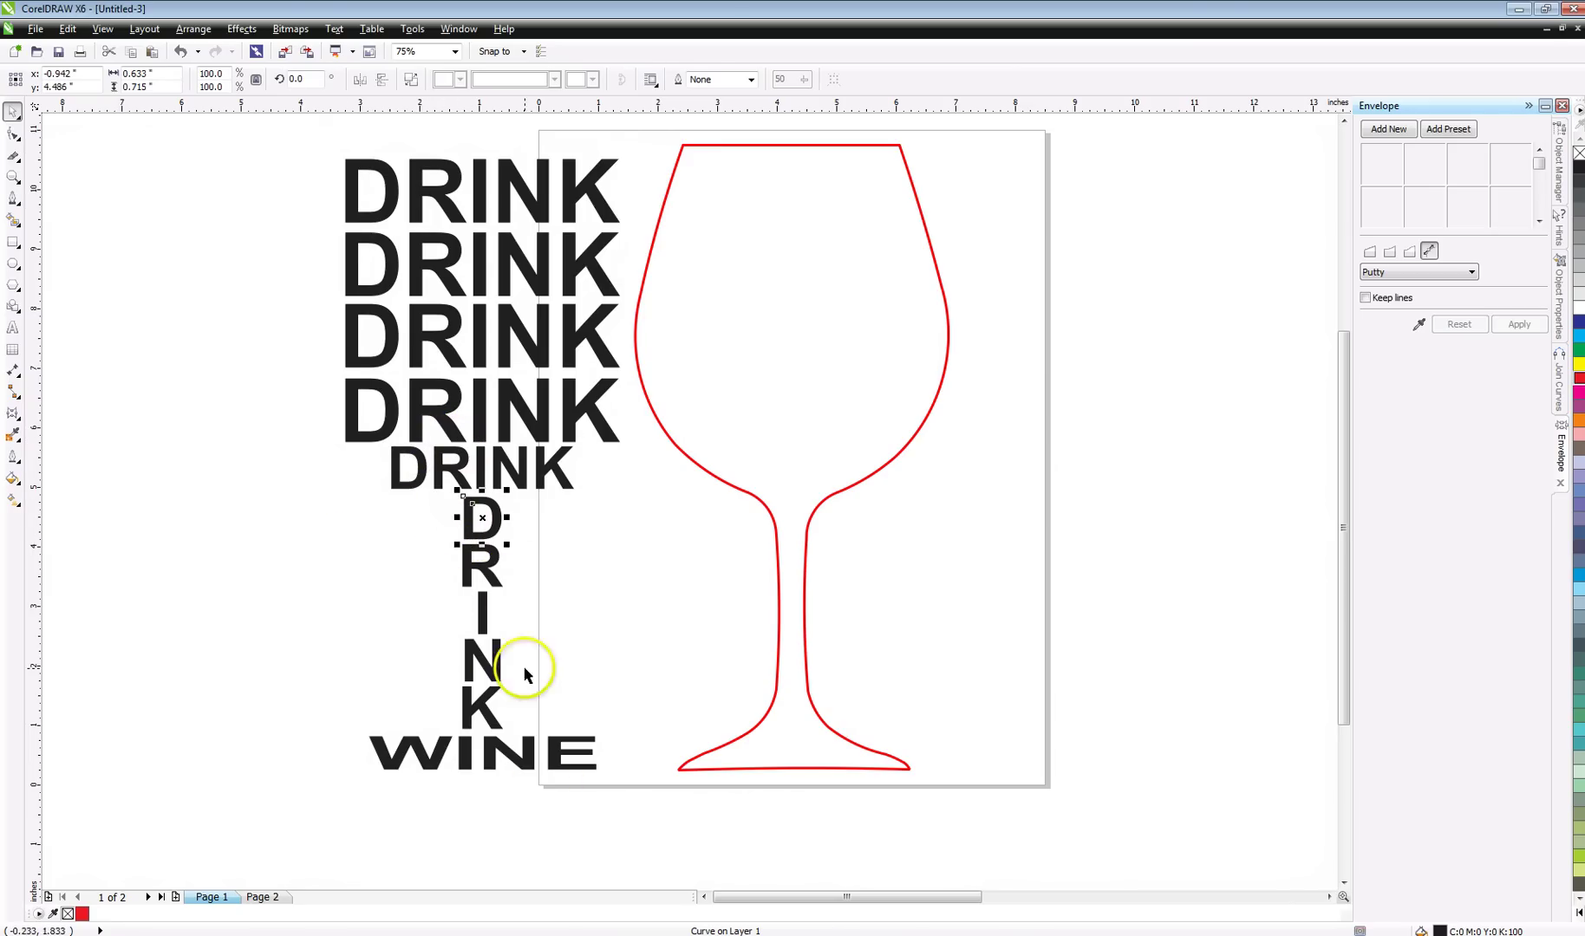
{"action": "left_click", "coordinate": [385, 588]}
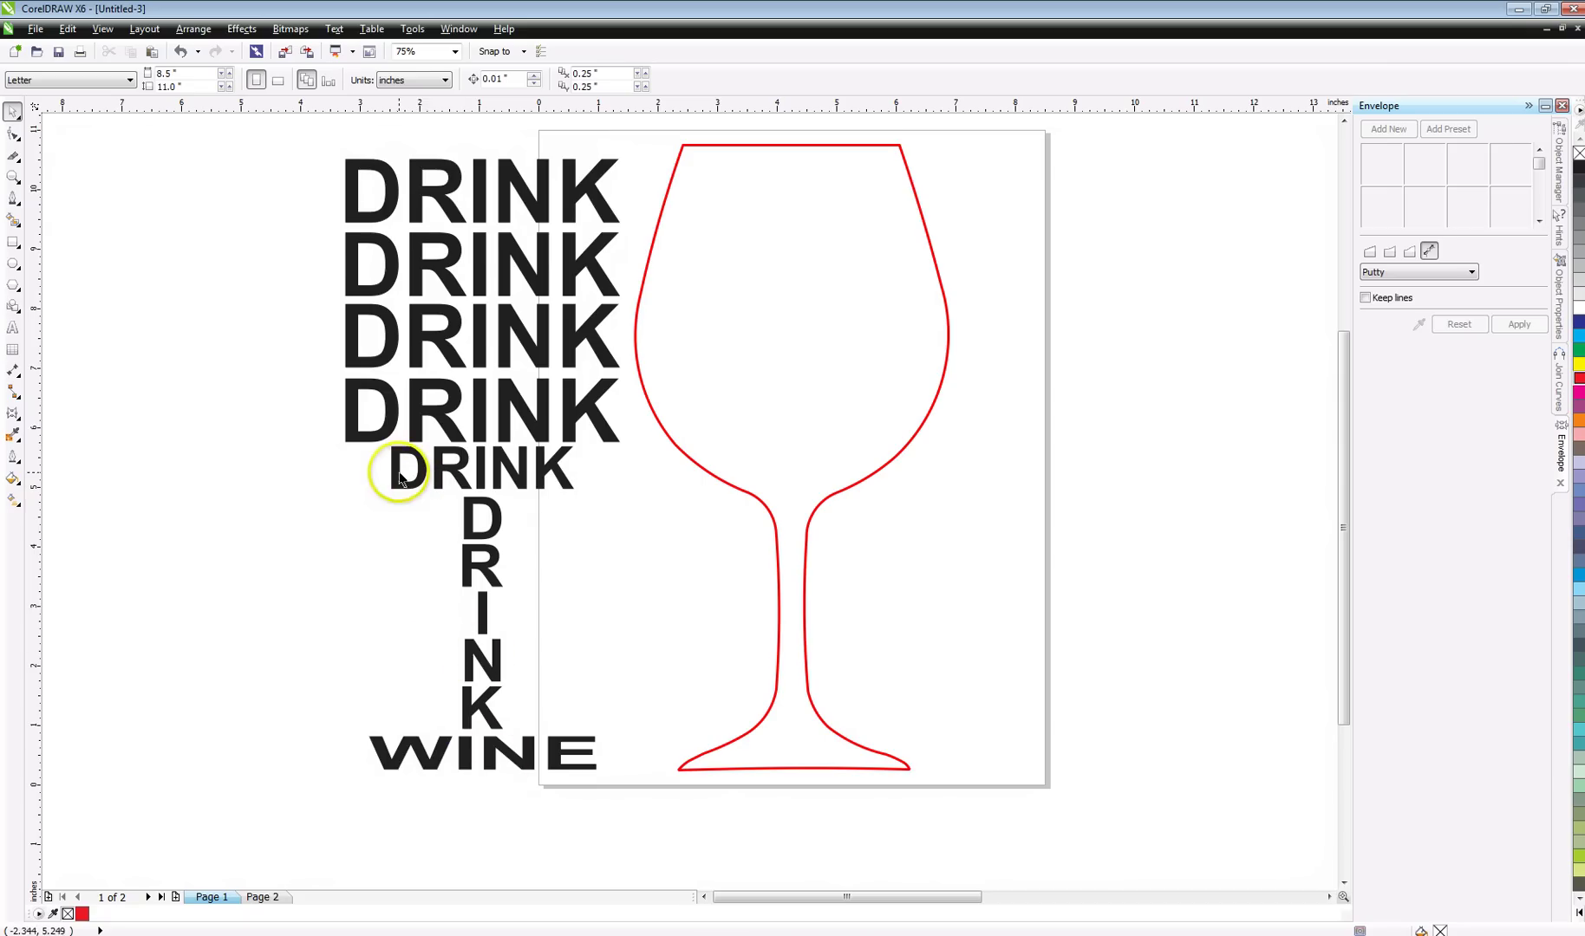
Regroup all the DRINK and WINE lettering into one object
{"action": "left_click_drag", "start_coordinate": [317, 157], "coordinate": [641, 798]}
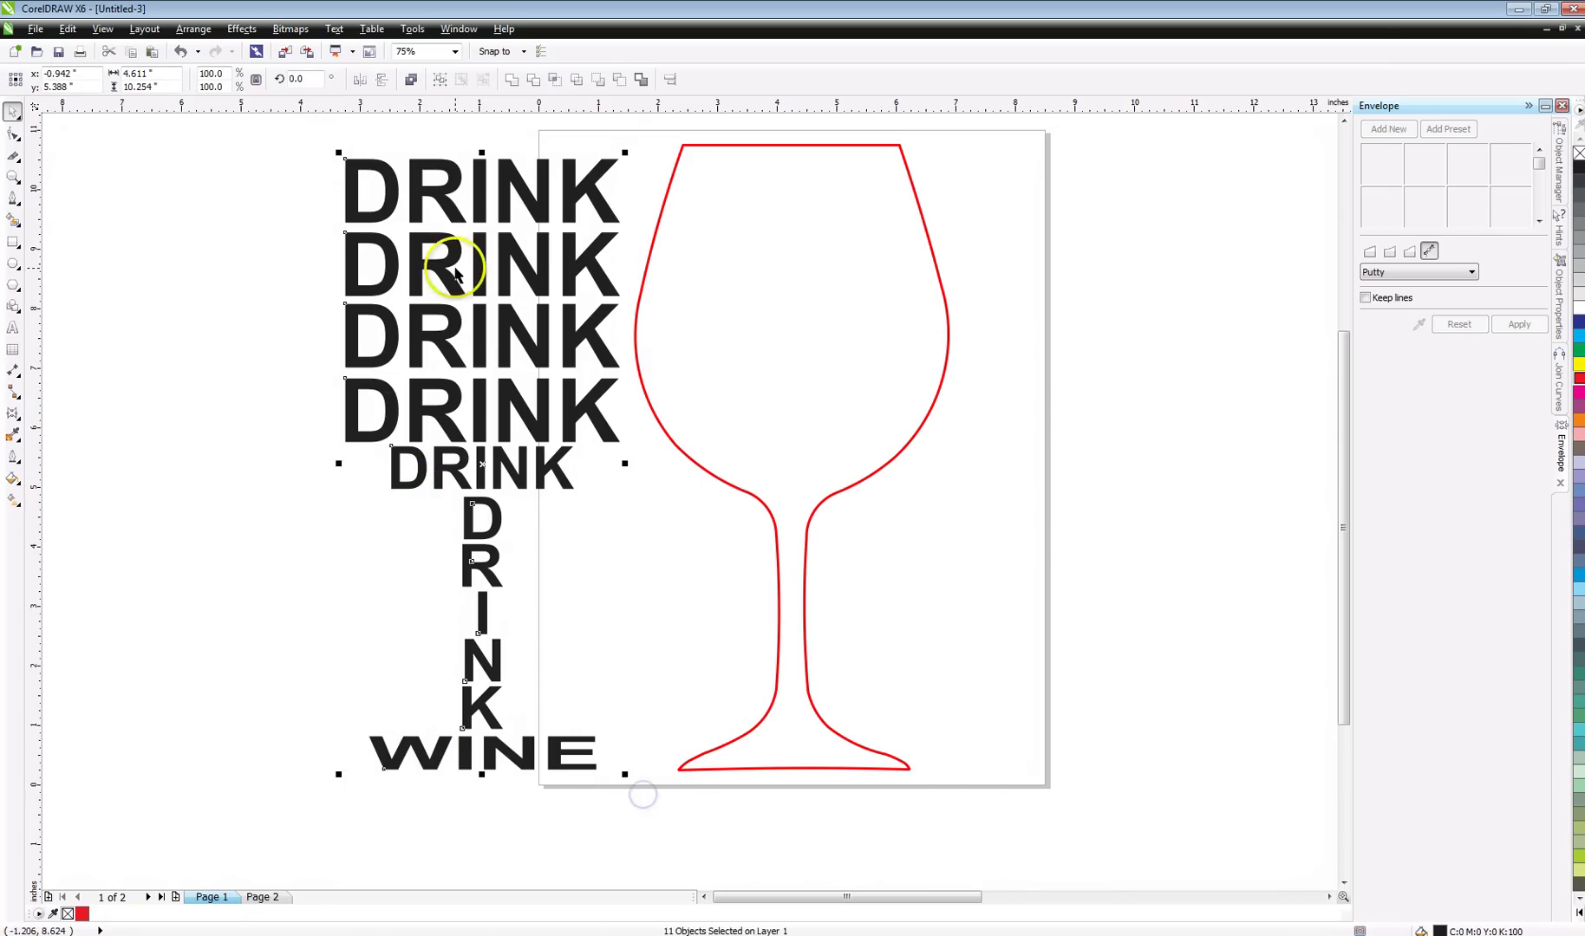
{"action": "left_click", "coordinate": [194, 30]}
{"action": "left_click", "coordinate": [224, 134]}
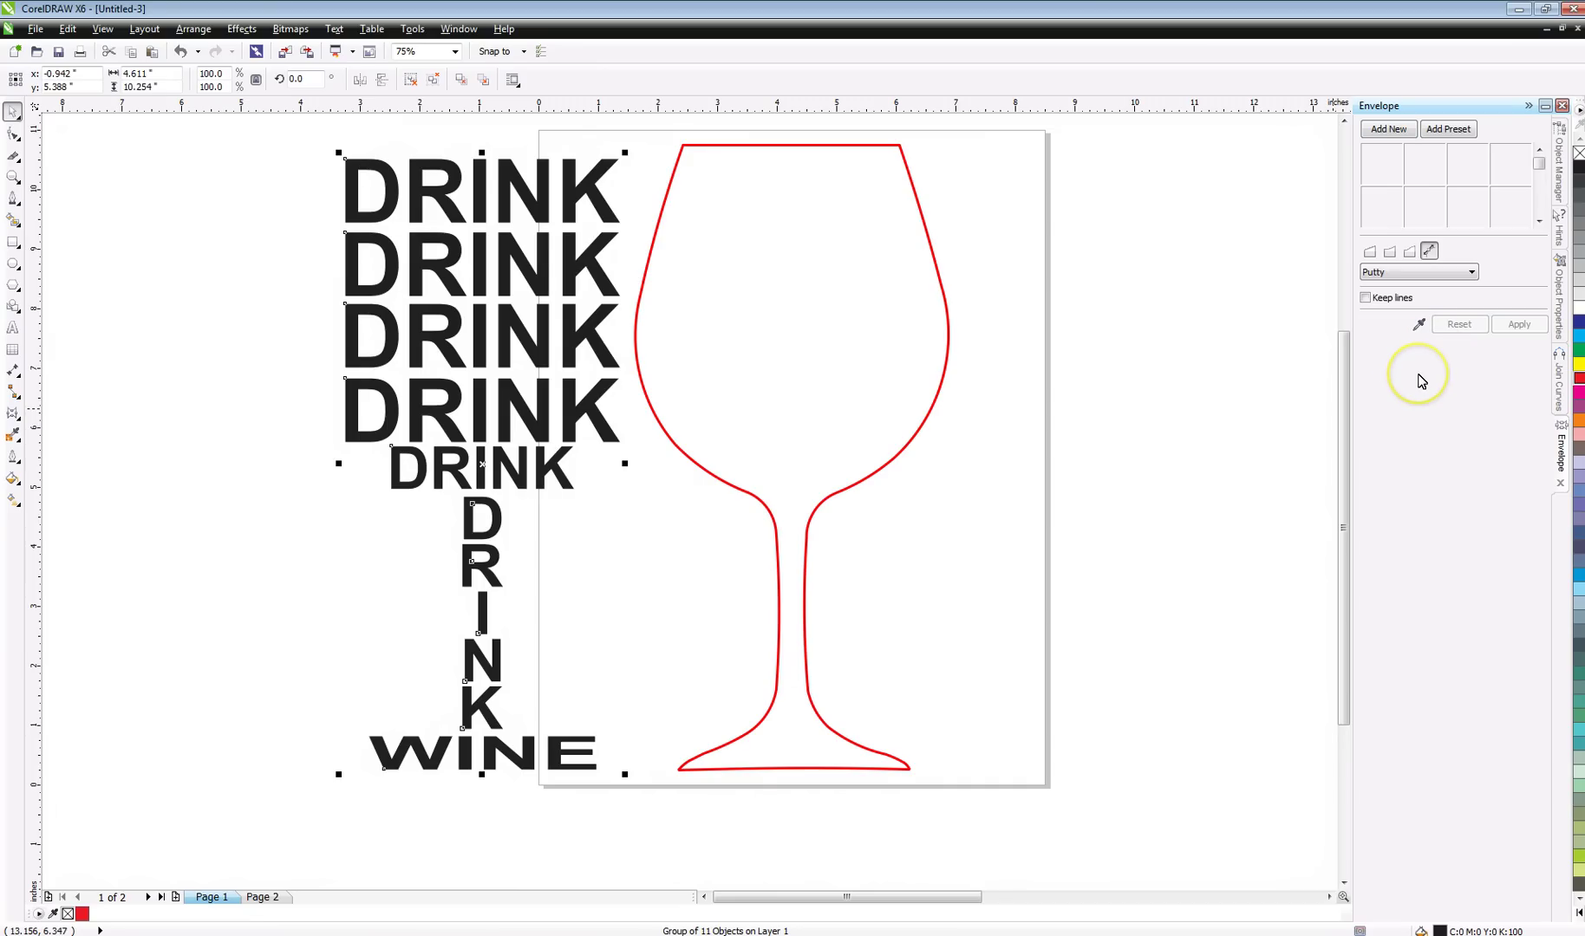
Apply a Putty envelope taken from the red glass outline, then adjust the edge near the base
{"action": "left_click", "coordinate": [1421, 324]}
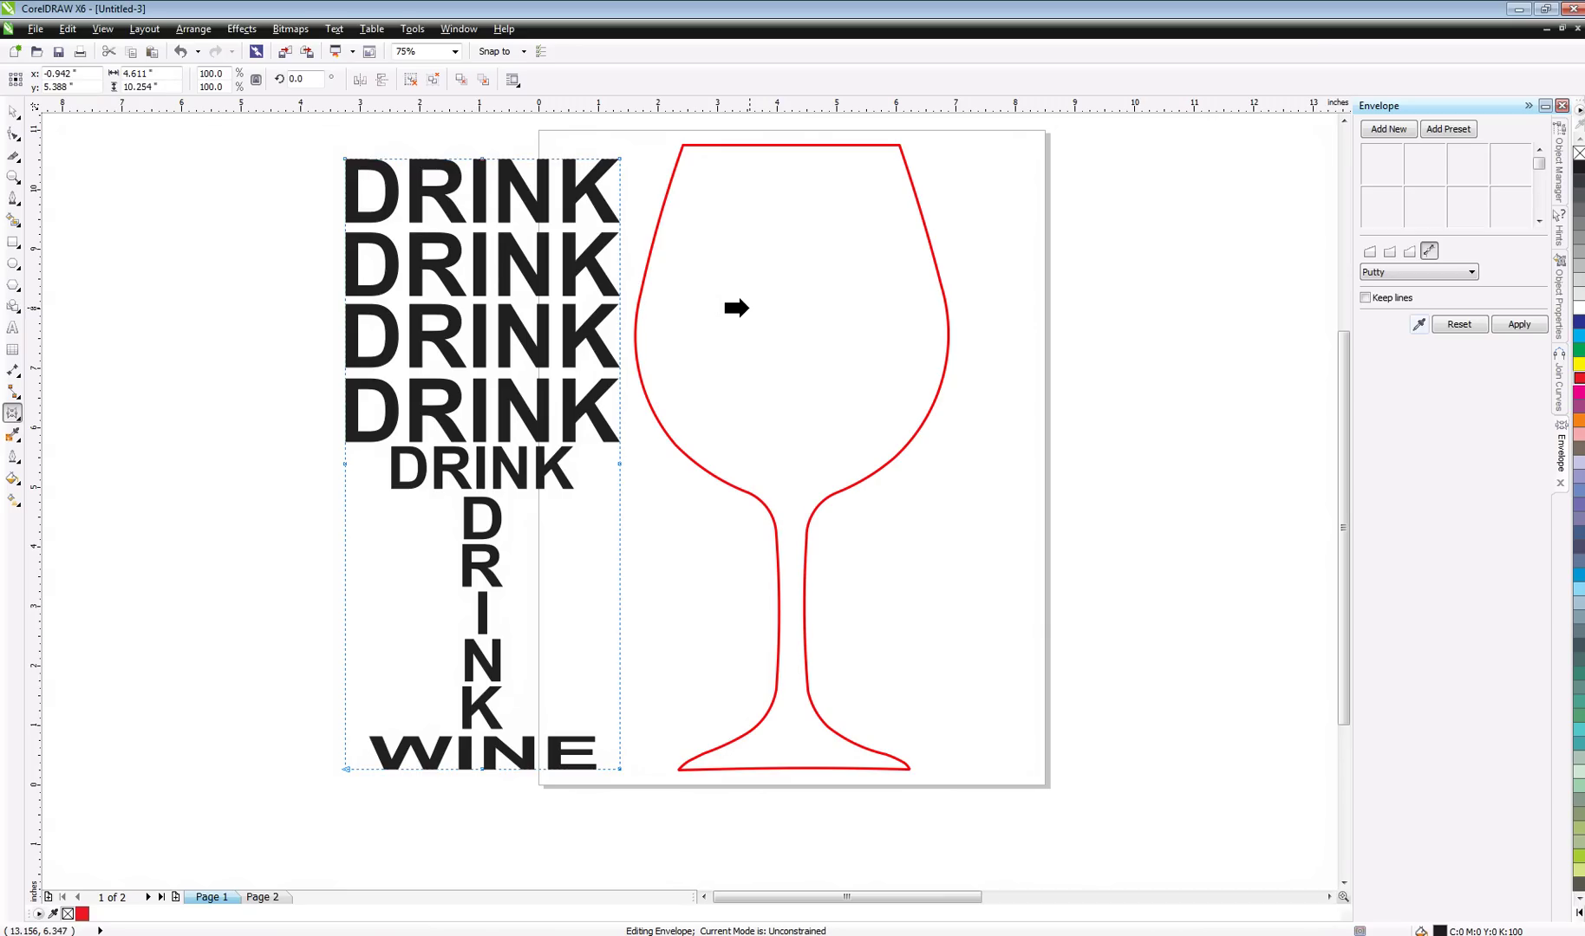
{"action": "left_click", "coordinate": [749, 309]}
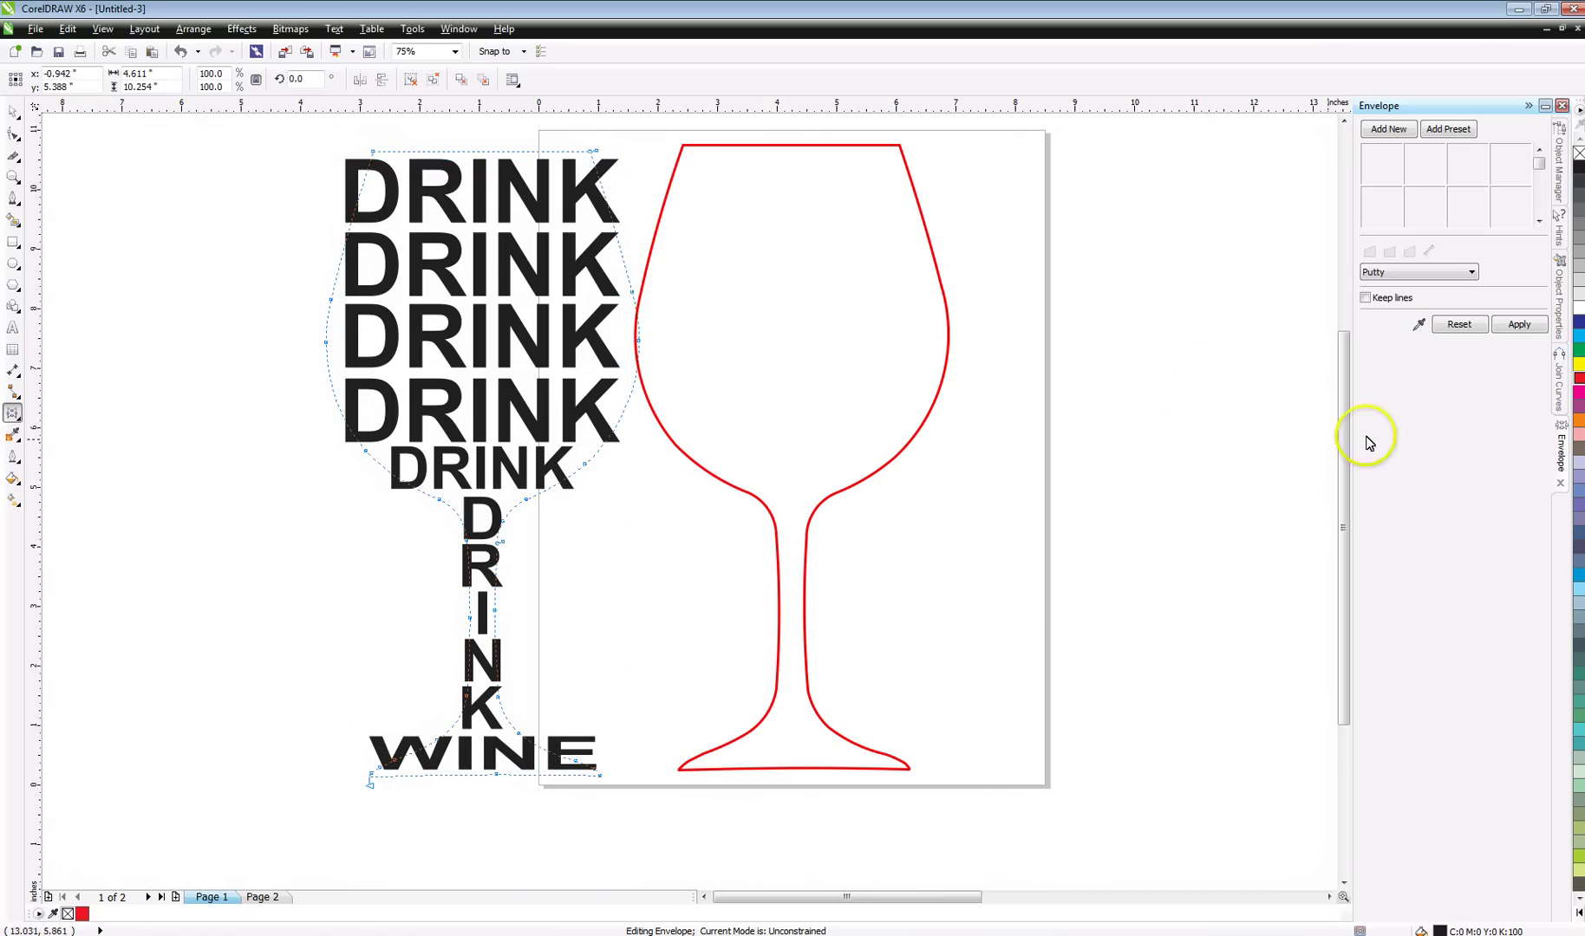
{"action": "left_click", "coordinate": [1471, 273]}
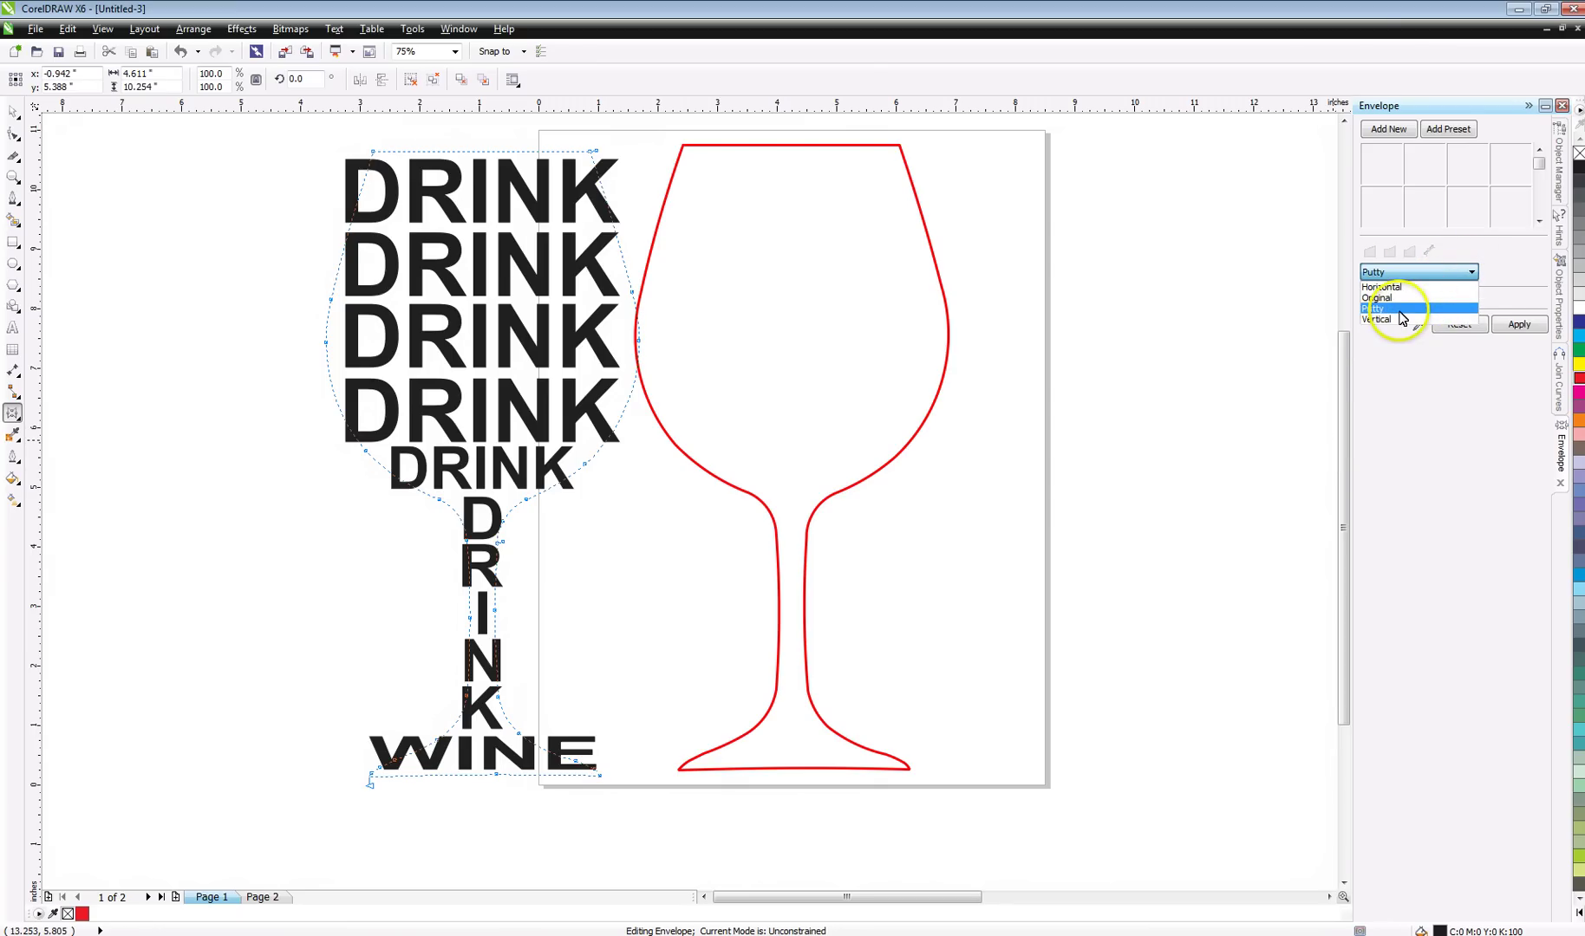
{"action": "left_click", "coordinate": [1398, 308]}
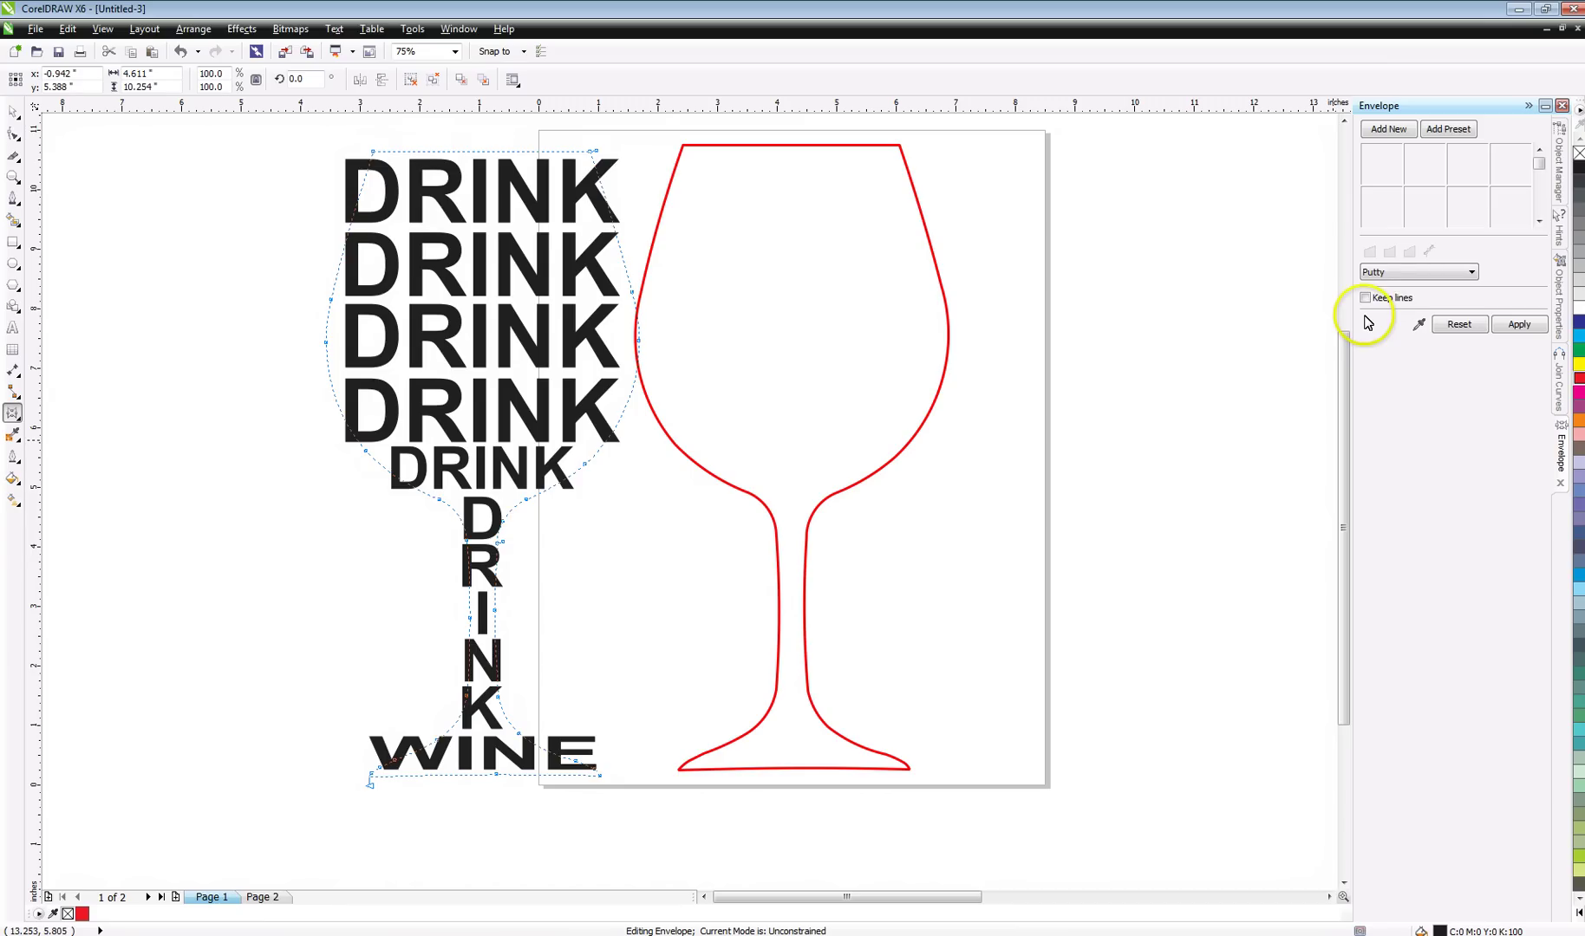
{"action": "left_click", "coordinate": [1419, 324]}
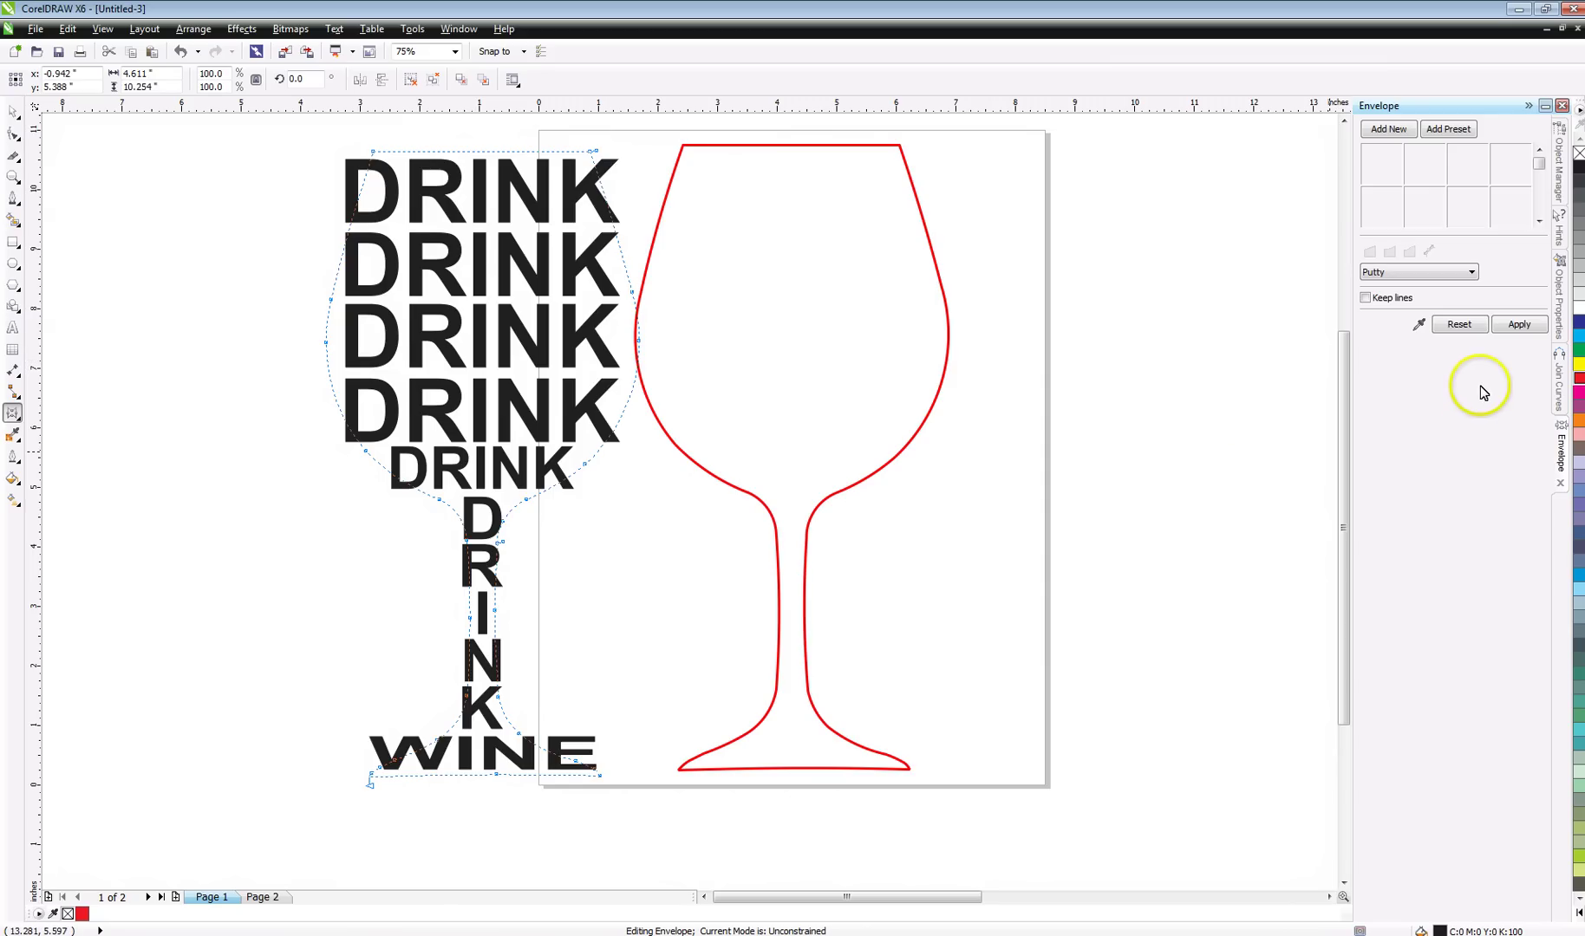
{"action": "left_click", "coordinate": [1520, 326]}
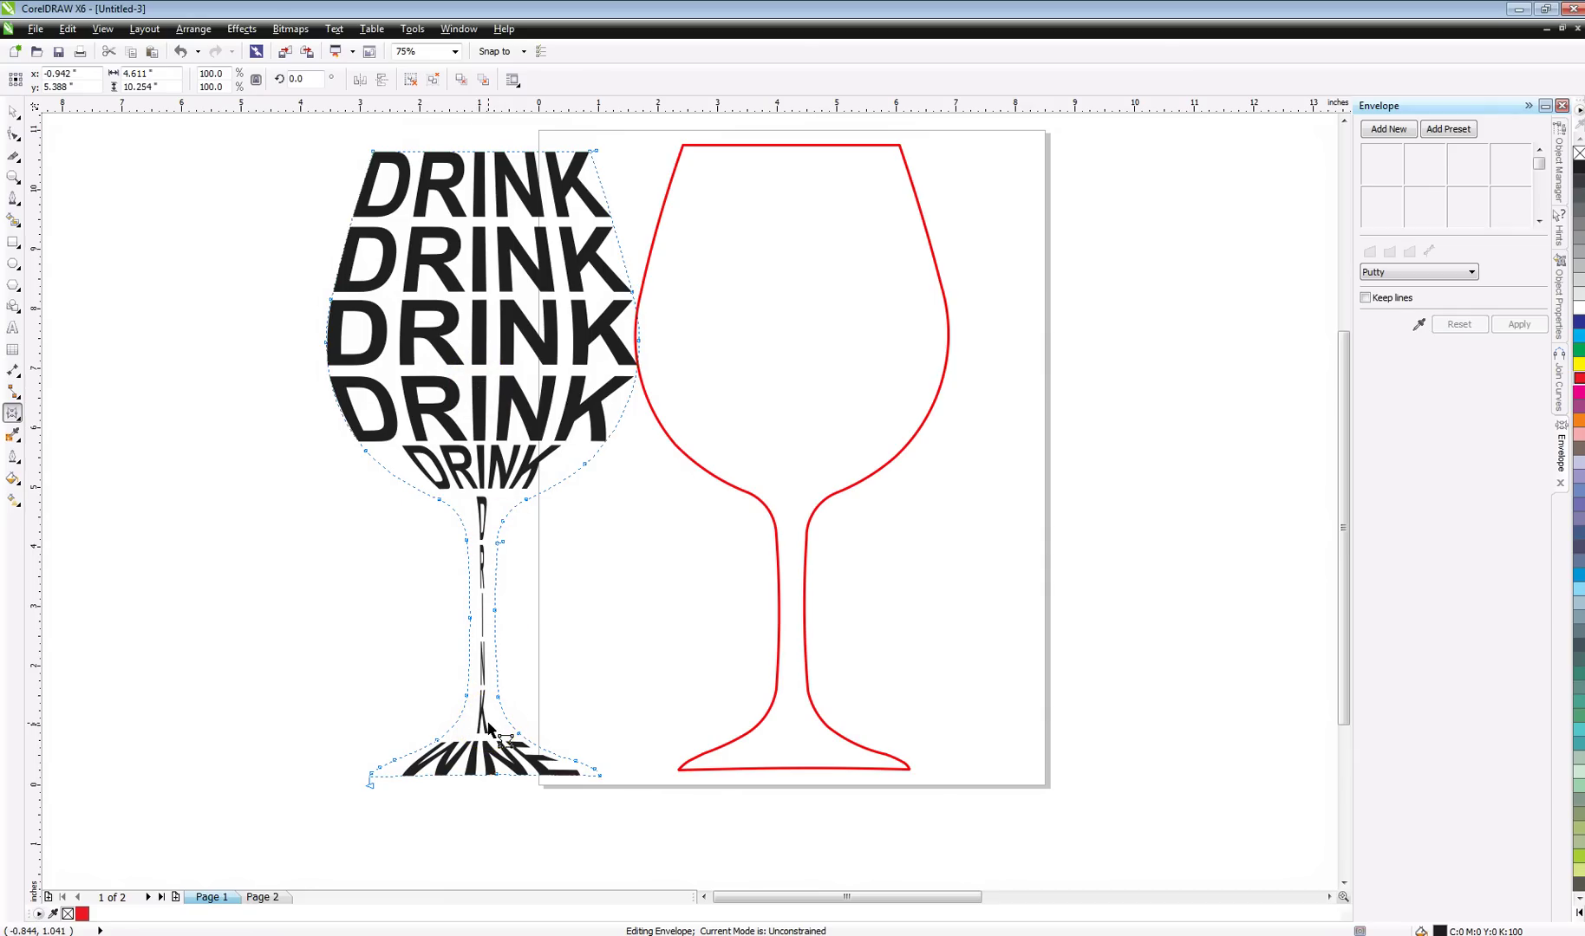
{"action": "left_click_drag", "start_coordinate": [408, 753], "coordinate": [422, 765]}
Ungroup the glass-shaped DRINK/WINE lettering into separate letters
{"action": "left_click", "coordinate": [9, 117]}
{"action": "left_click", "coordinate": [338, 419]}
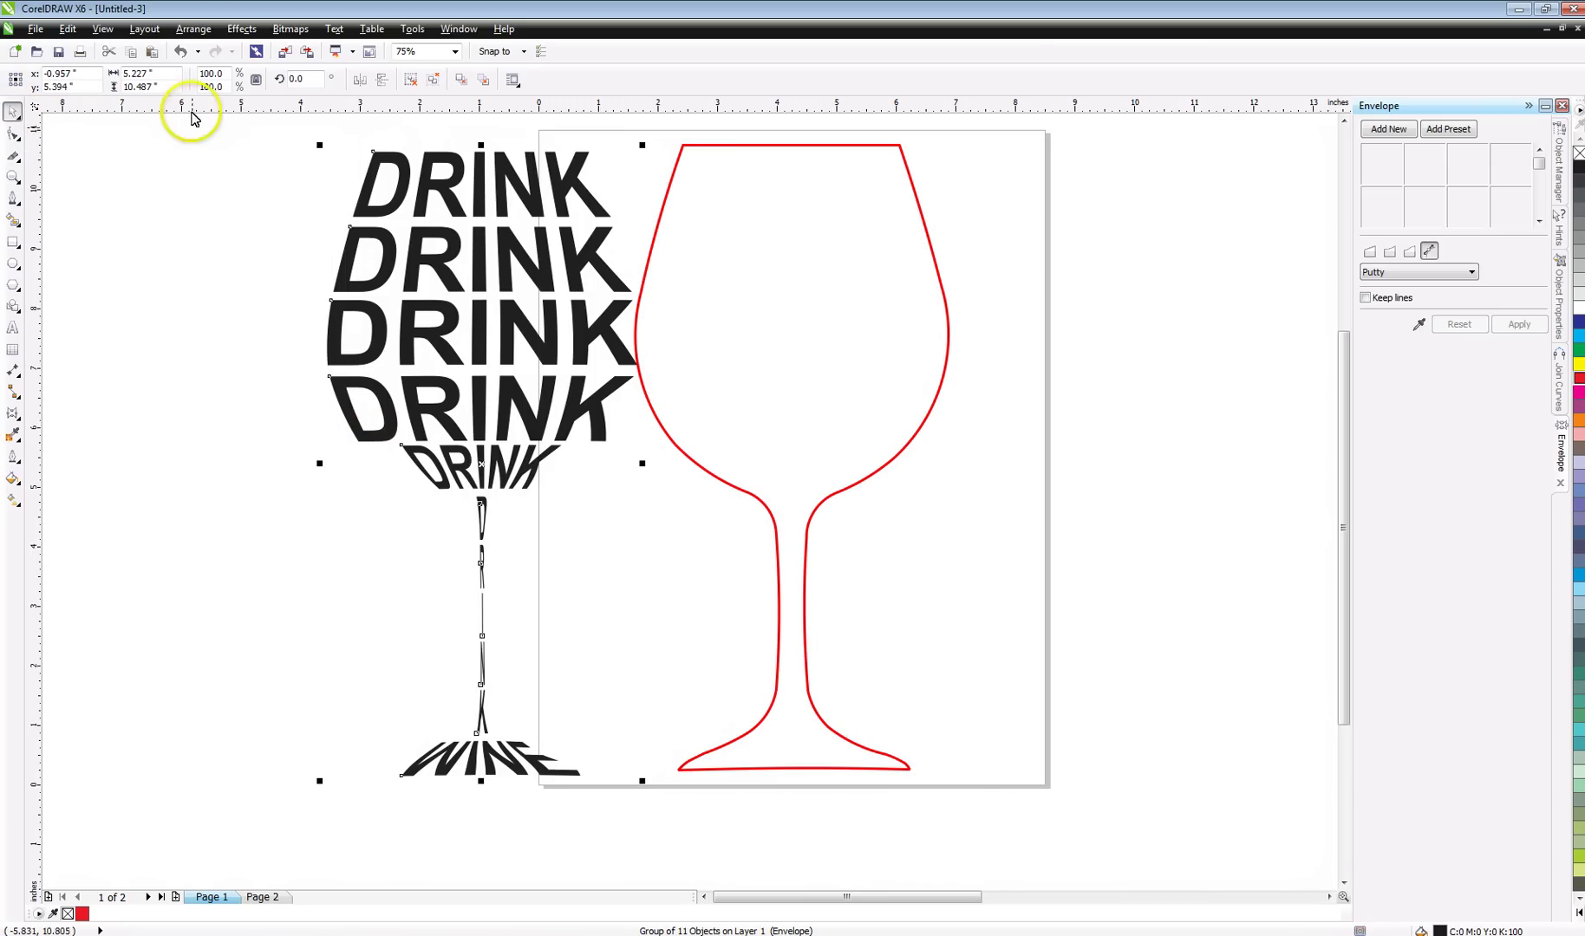
{"action": "left_click", "coordinate": [193, 28]}
{"action": "left_click", "coordinate": [208, 156]}
{"action": "left_click", "coordinate": [192, 223]}
{"action": "left_click", "coordinate": [484, 530]}
{"action": "left_click", "coordinate": [396, 568]}
Widen the squeezed stem letters D and R
{"action": "scroll", "coordinate": [459, 548], "scroll_direction": "up", "scroll_amount": 1}
{"action": "scroll", "coordinate": [454, 549], "scroll_direction": "up", "scroll_amount": 1}
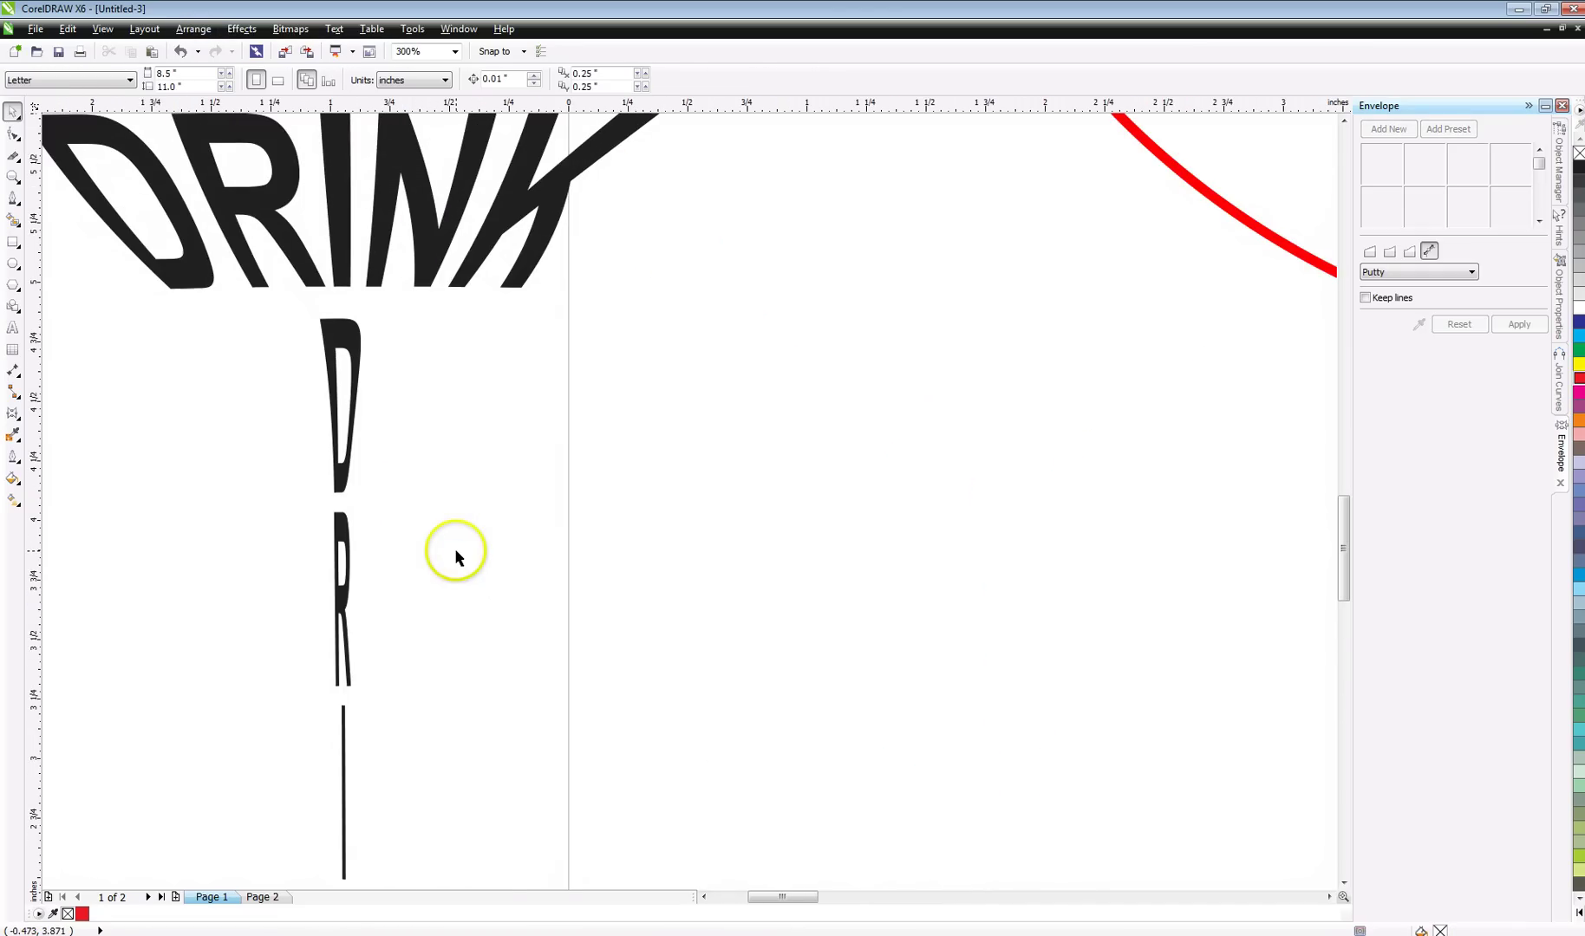
{"action": "left_click", "coordinate": [349, 416]}
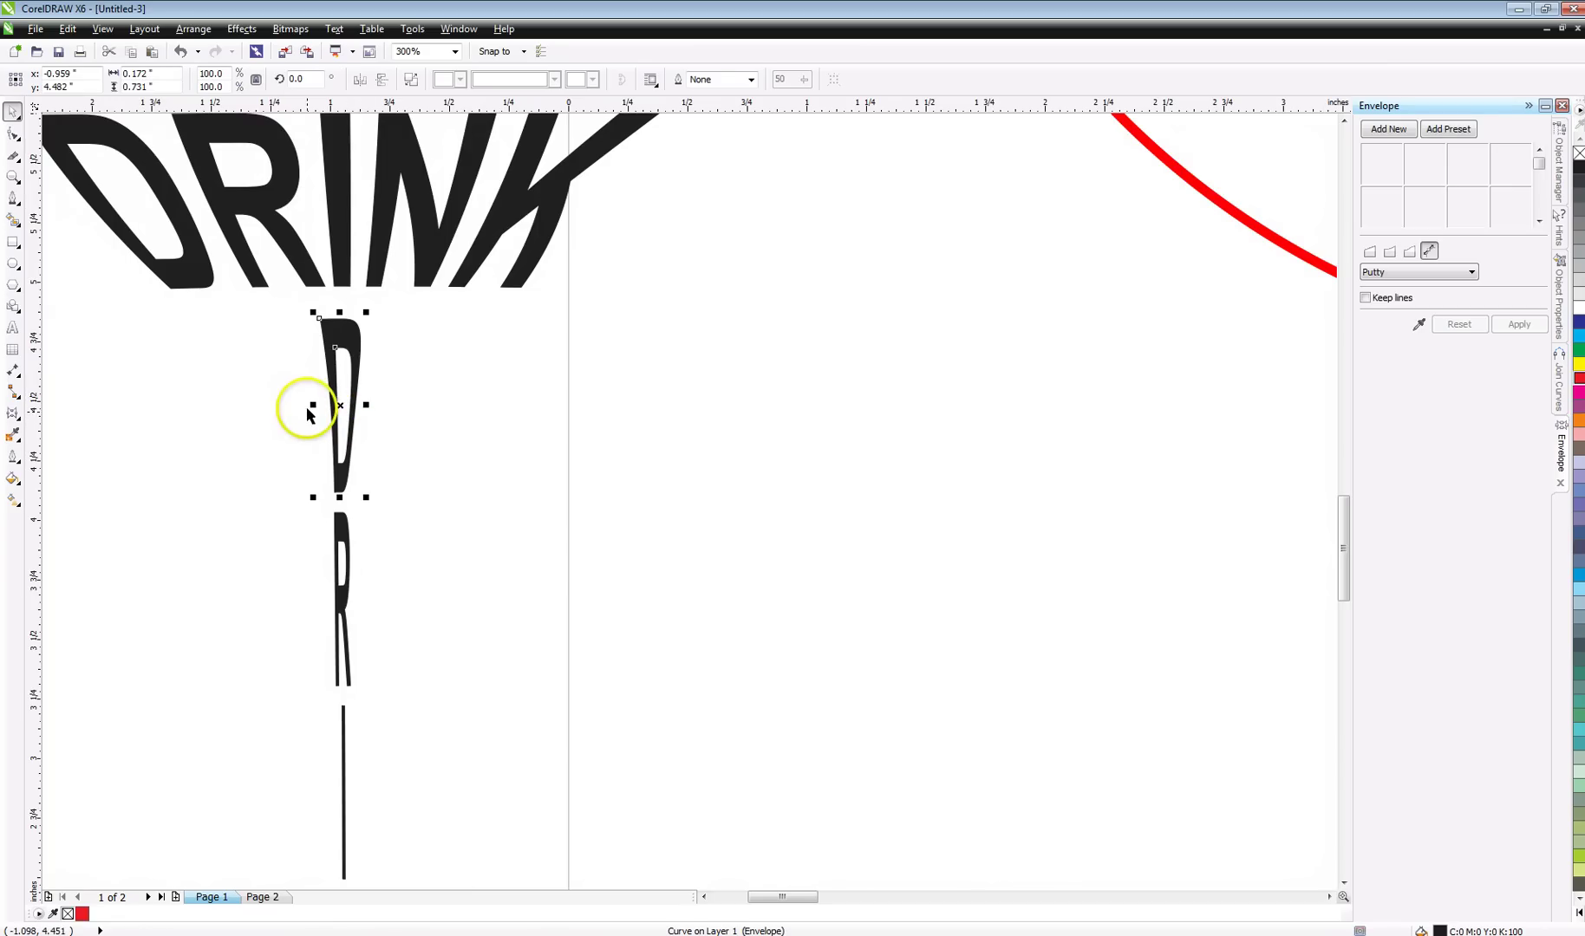
{"action": "left_click_drag", "start_coordinate": [312, 405], "coordinate": [289, 405]}
{"action": "key", "text": "Escape"}
{"action": "left_click", "coordinate": [340, 591]}
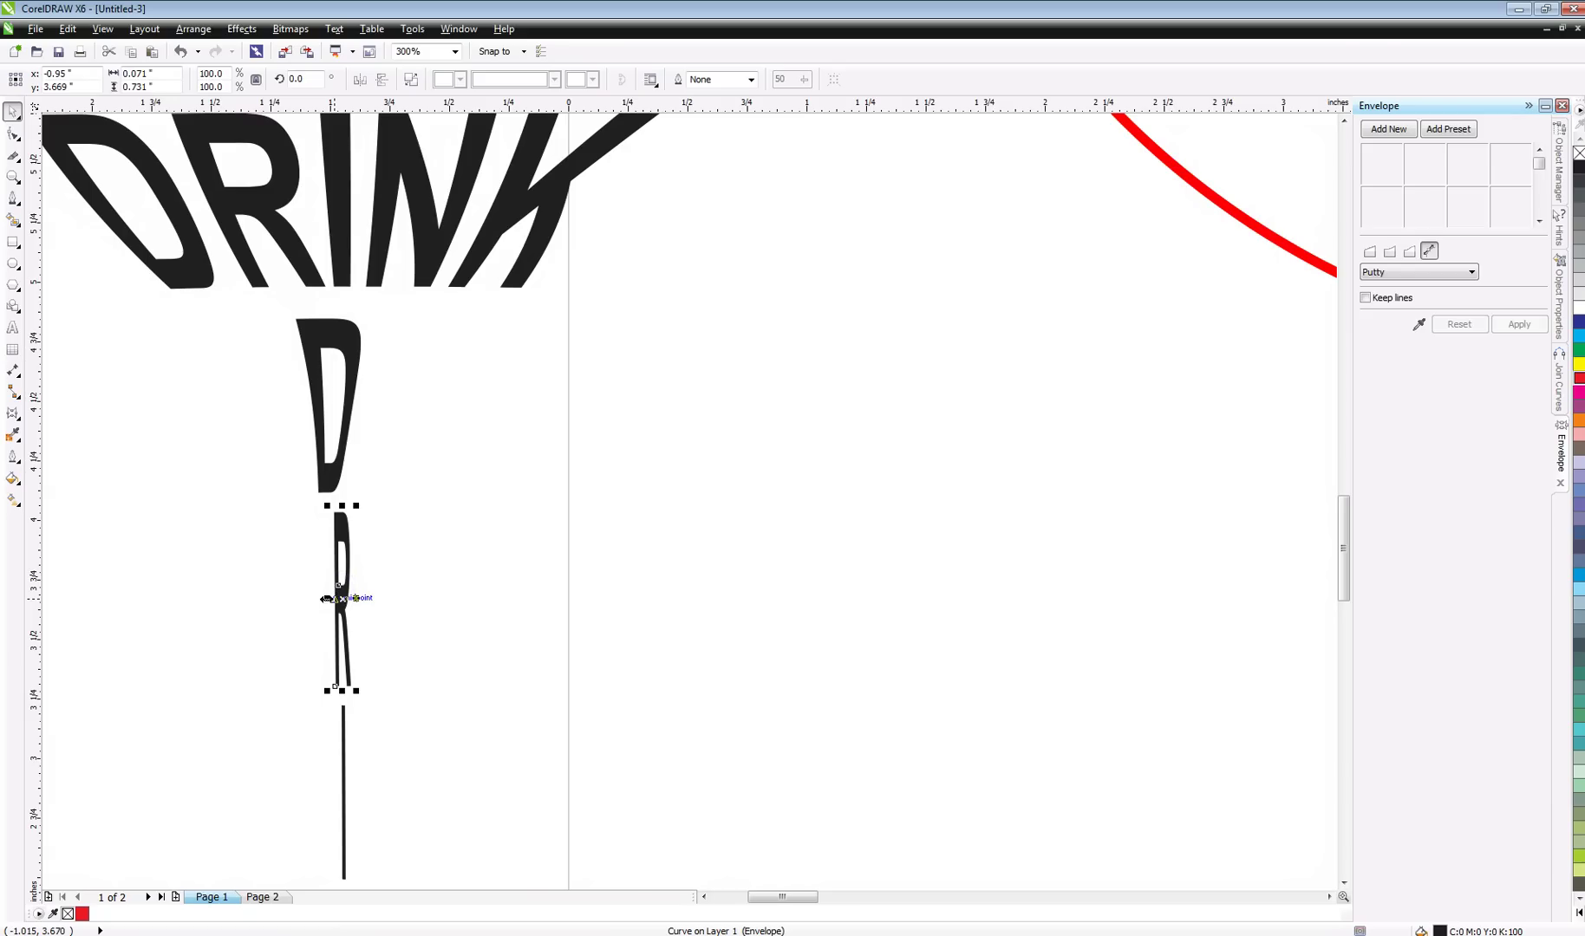
{"action": "left_click_drag", "start_coordinate": [326, 599], "coordinate": [304, 605]}
Widen the thin stem letters I, N and K
{"action": "scroll", "coordinate": [355, 728], "scroll_direction": "down", "scroll_amount": 1}
{"action": "scroll", "coordinate": [358, 717], "scroll_direction": "down", "scroll_amount": 1}
{"action": "scroll", "coordinate": [344, 819], "scroll_direction": "up", "scroll_amount": 2}
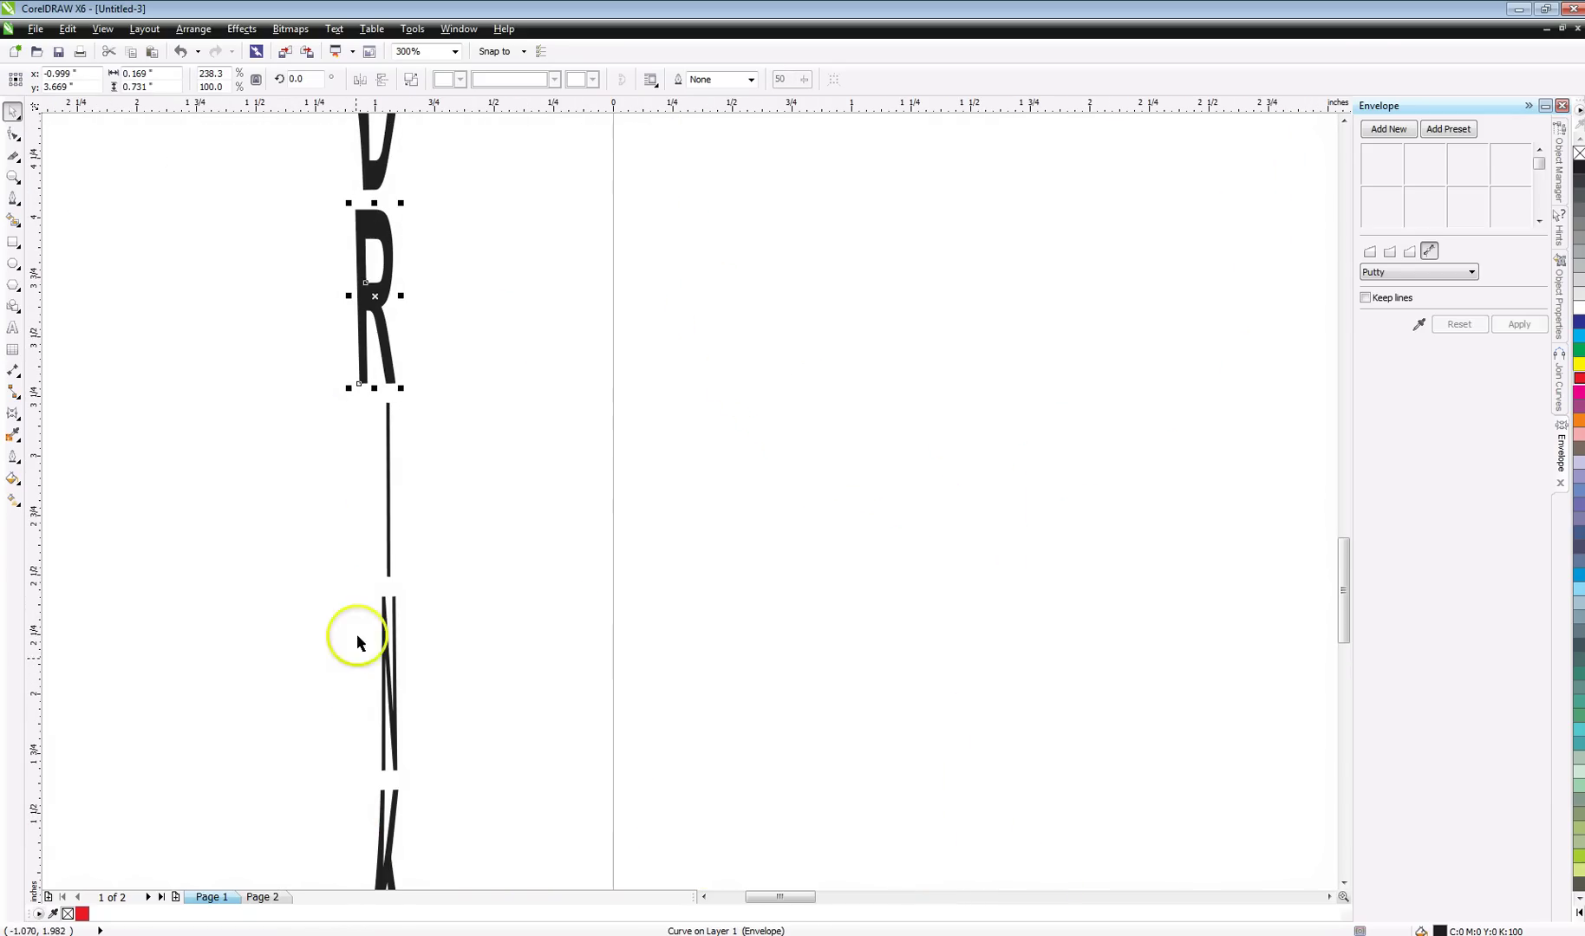
{"action": "left_click", "coordinate": [387, 501]}
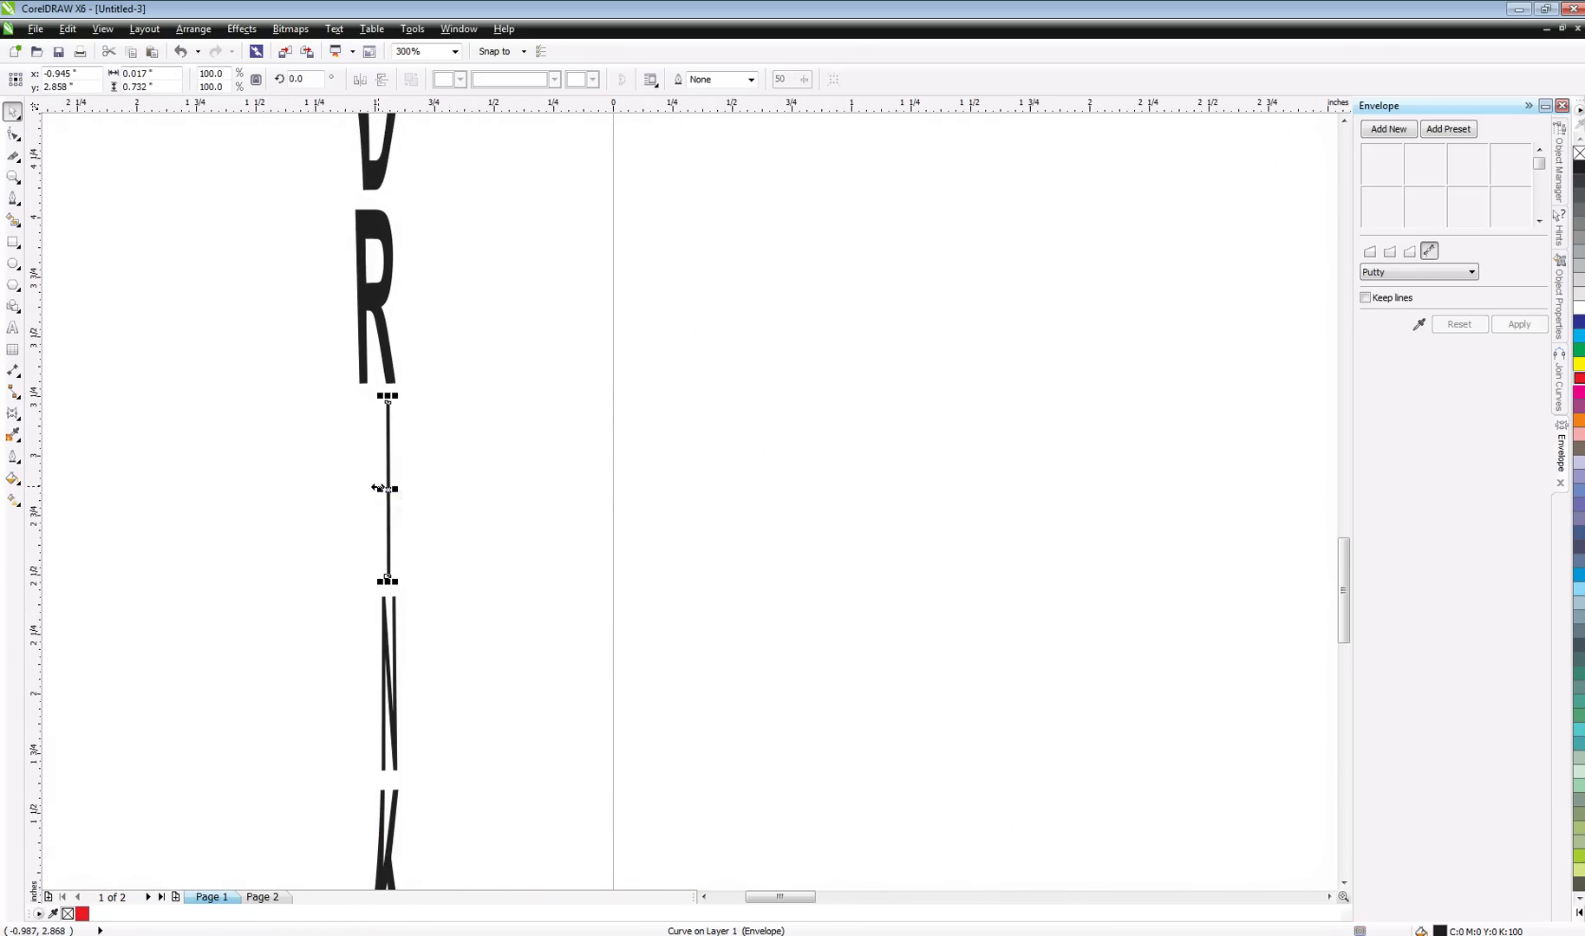
{"action": "left_click_drag", "start_coordinate": [378, 487], "coordinate": [366, 492]}
{"action": "left_click", "coordinate": [379, 669]}
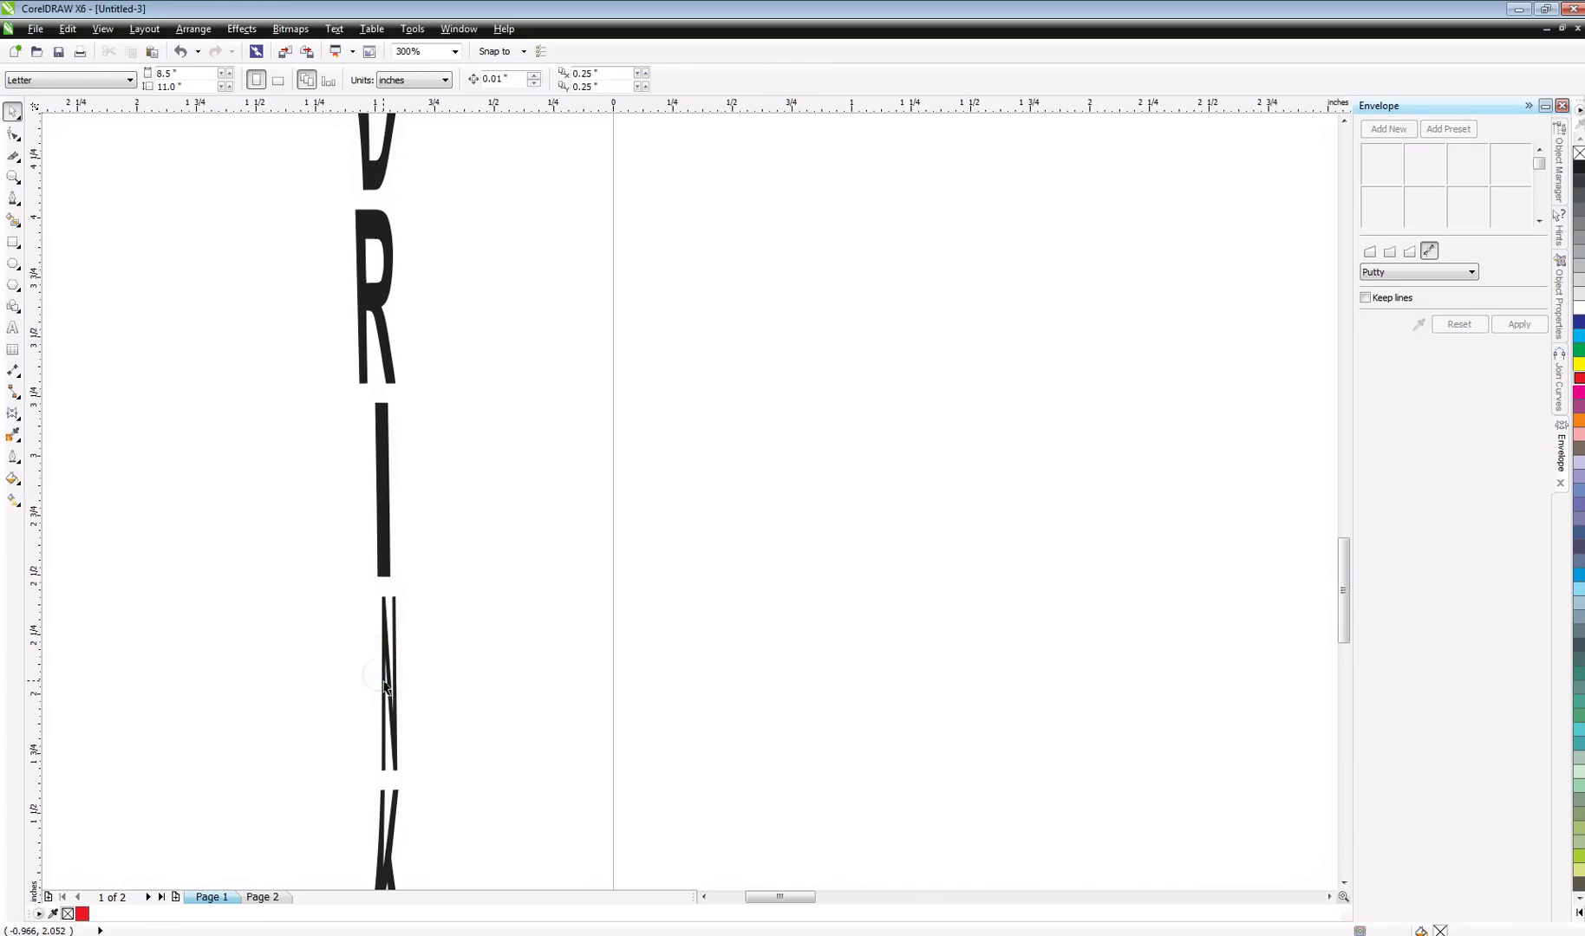
{"action": "left_click", "coordinate": [384, 685]}
{"action": "left_click_drag", "start_coordinate": [375, 682], "coordinate": [360, 685]}
{"action": "scroll", "coordinate": [393, 836], "scroll_direction": "down", "scroll_amount": 4}
{"action": "scroll", "coordinate": [405, 858], "scroll_direction": "up", "scroll_amount": 6}
{"action": "left_click", "coordinate": [400, 754]}
{"action": "left_click_drag", "start_coordinate": [372, 730], "coordinate": [341, 729]}
{"action": "scroll", "coordinate": [341, 728], "scroll_direction": "down", "scroll_amount": 4}
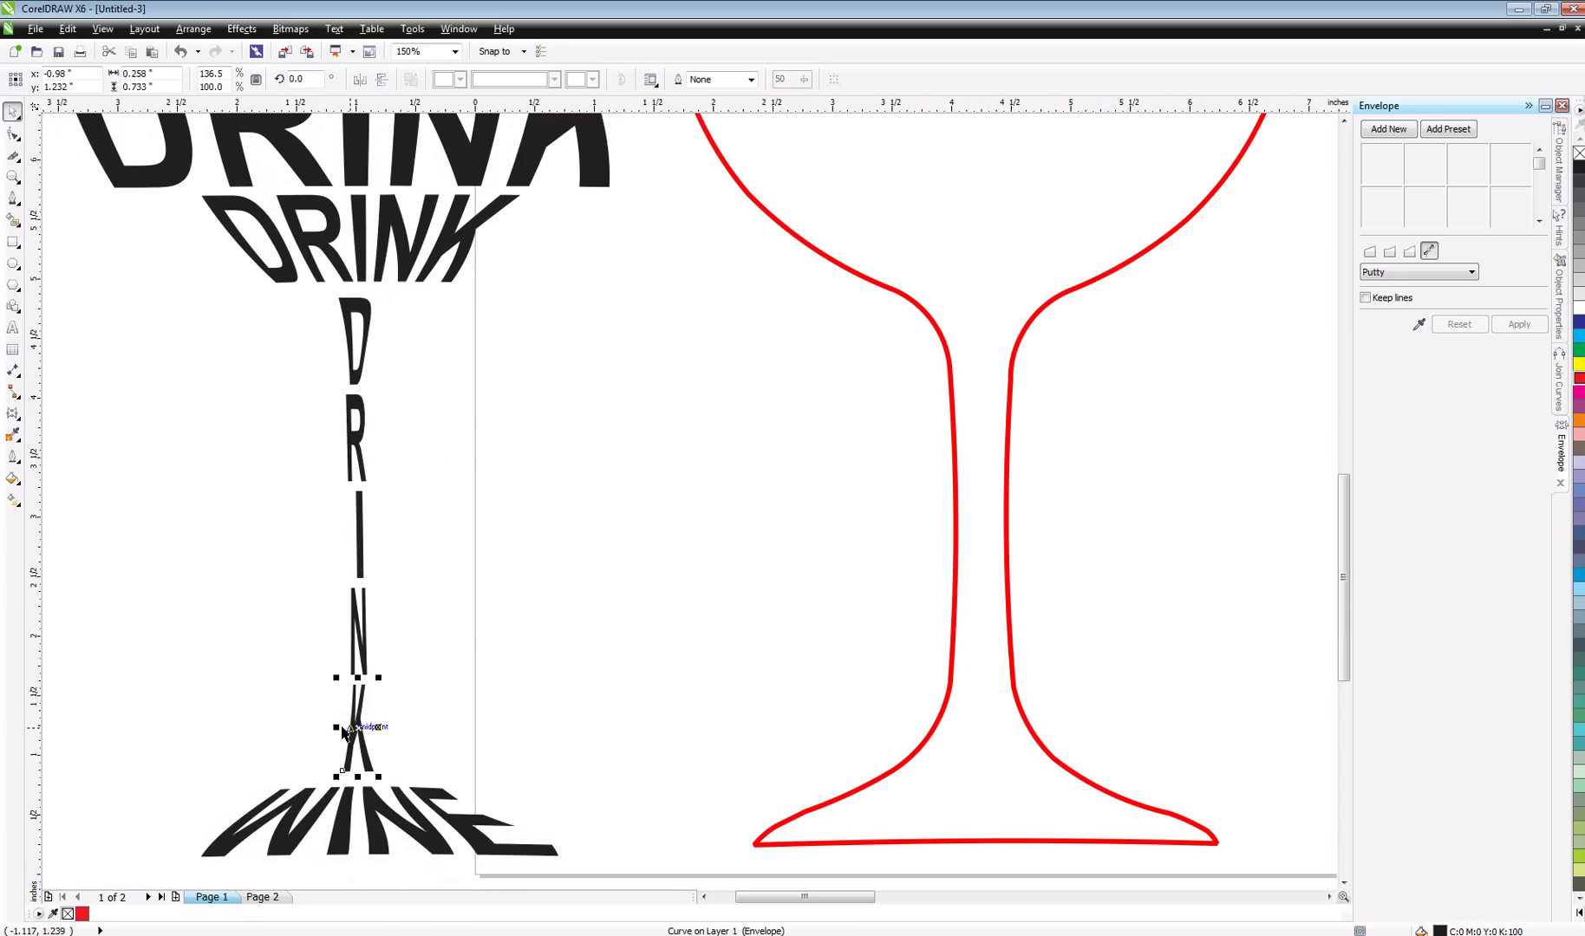
Centre the five stem letters on one vertical line, group them, and nudge them right
{"action": "left_click", "coordinate": [362, 642], "text": "shift"}
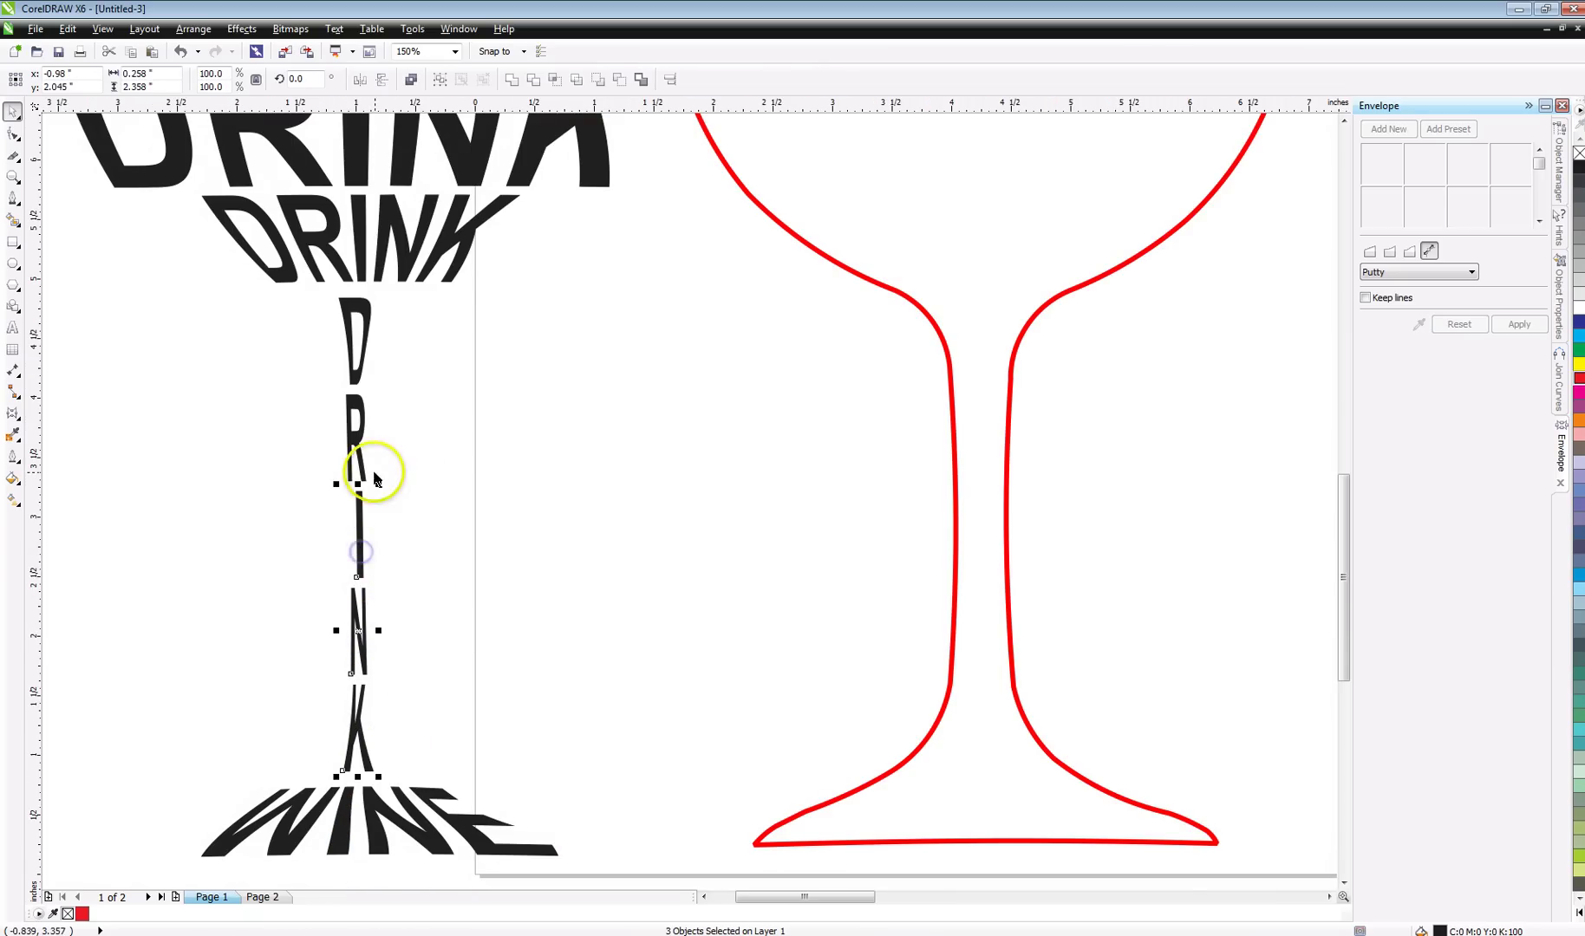
{"action": "left_click", "coordinate": [355, 382], "text": "shift"}
{"action": "key", "text": "c"}
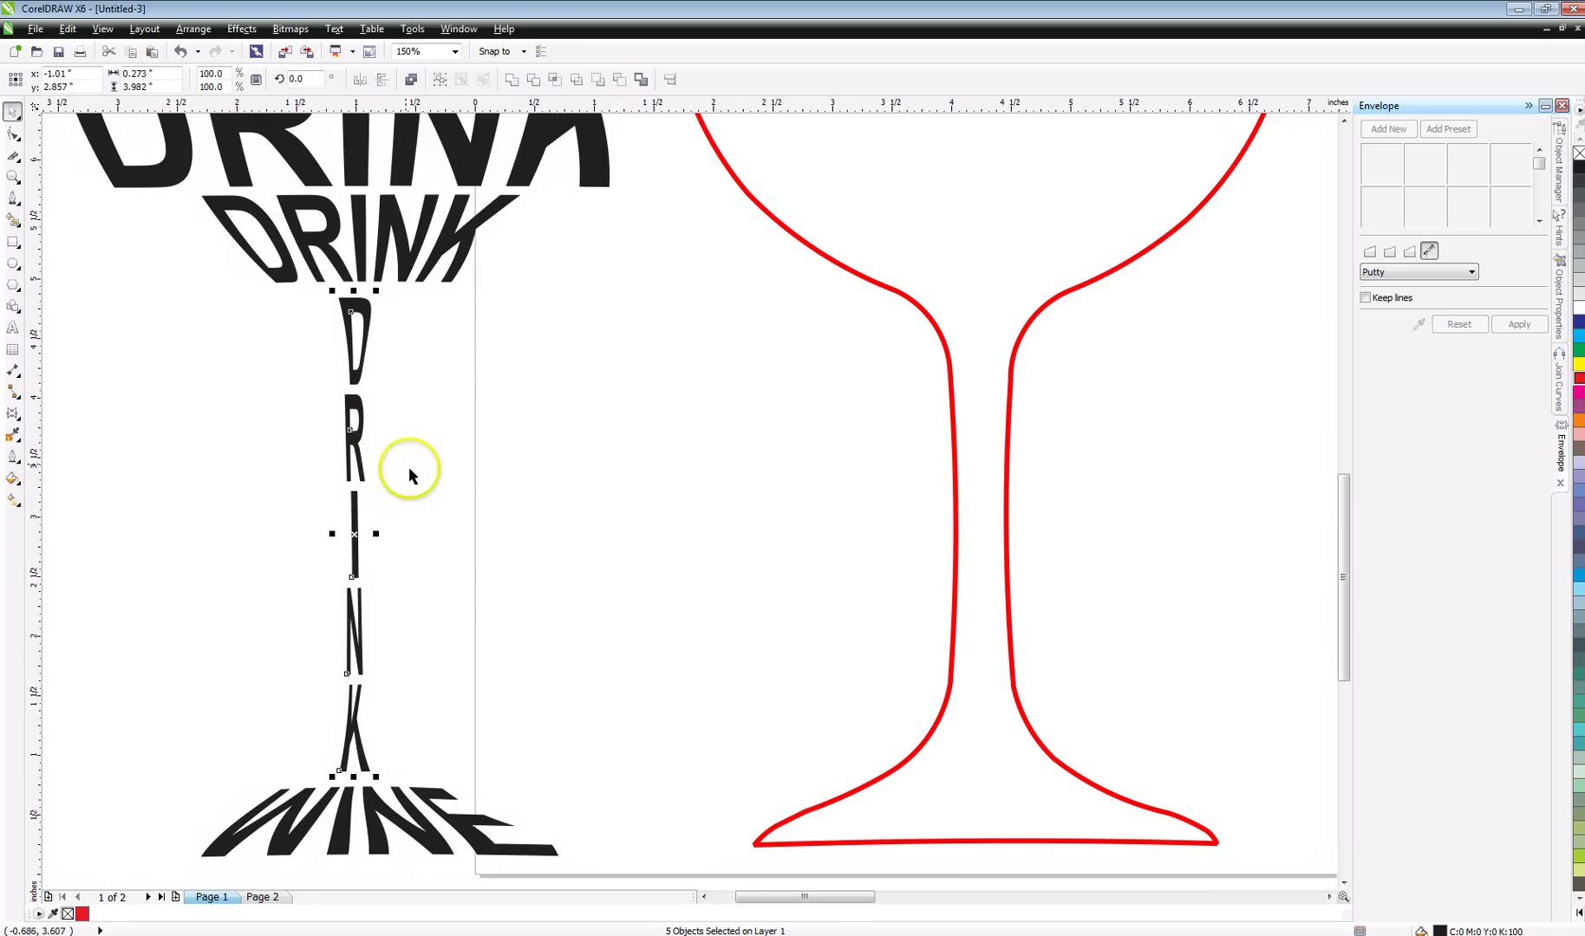
{"action": "key", "text": "ctrl+g"}
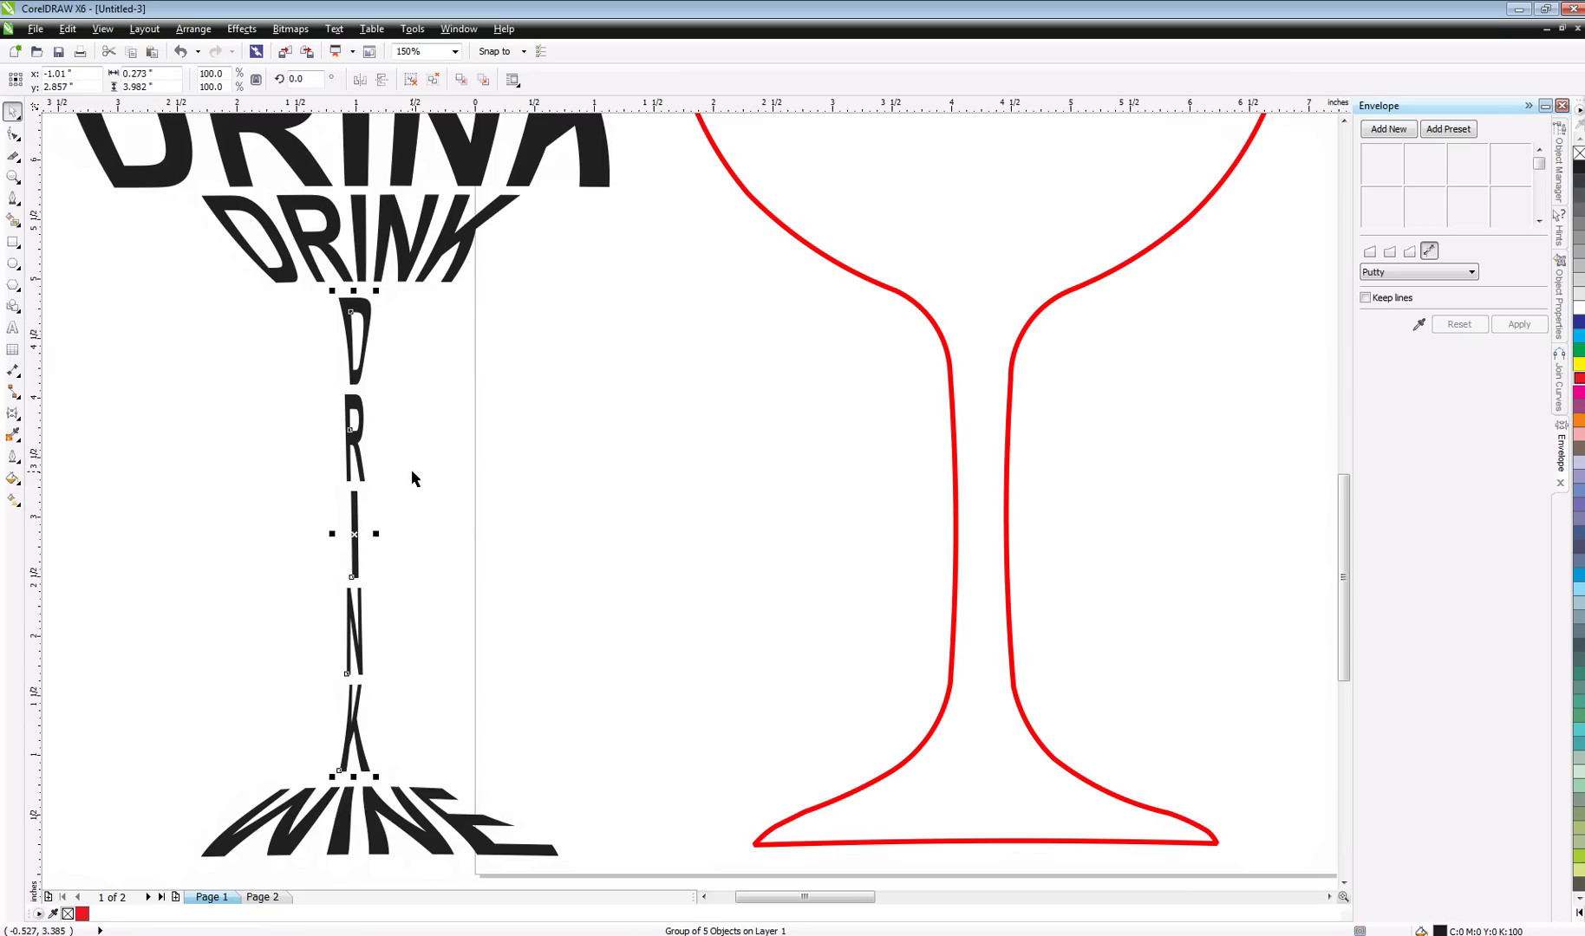
{"action": "key", "text": "Right"}
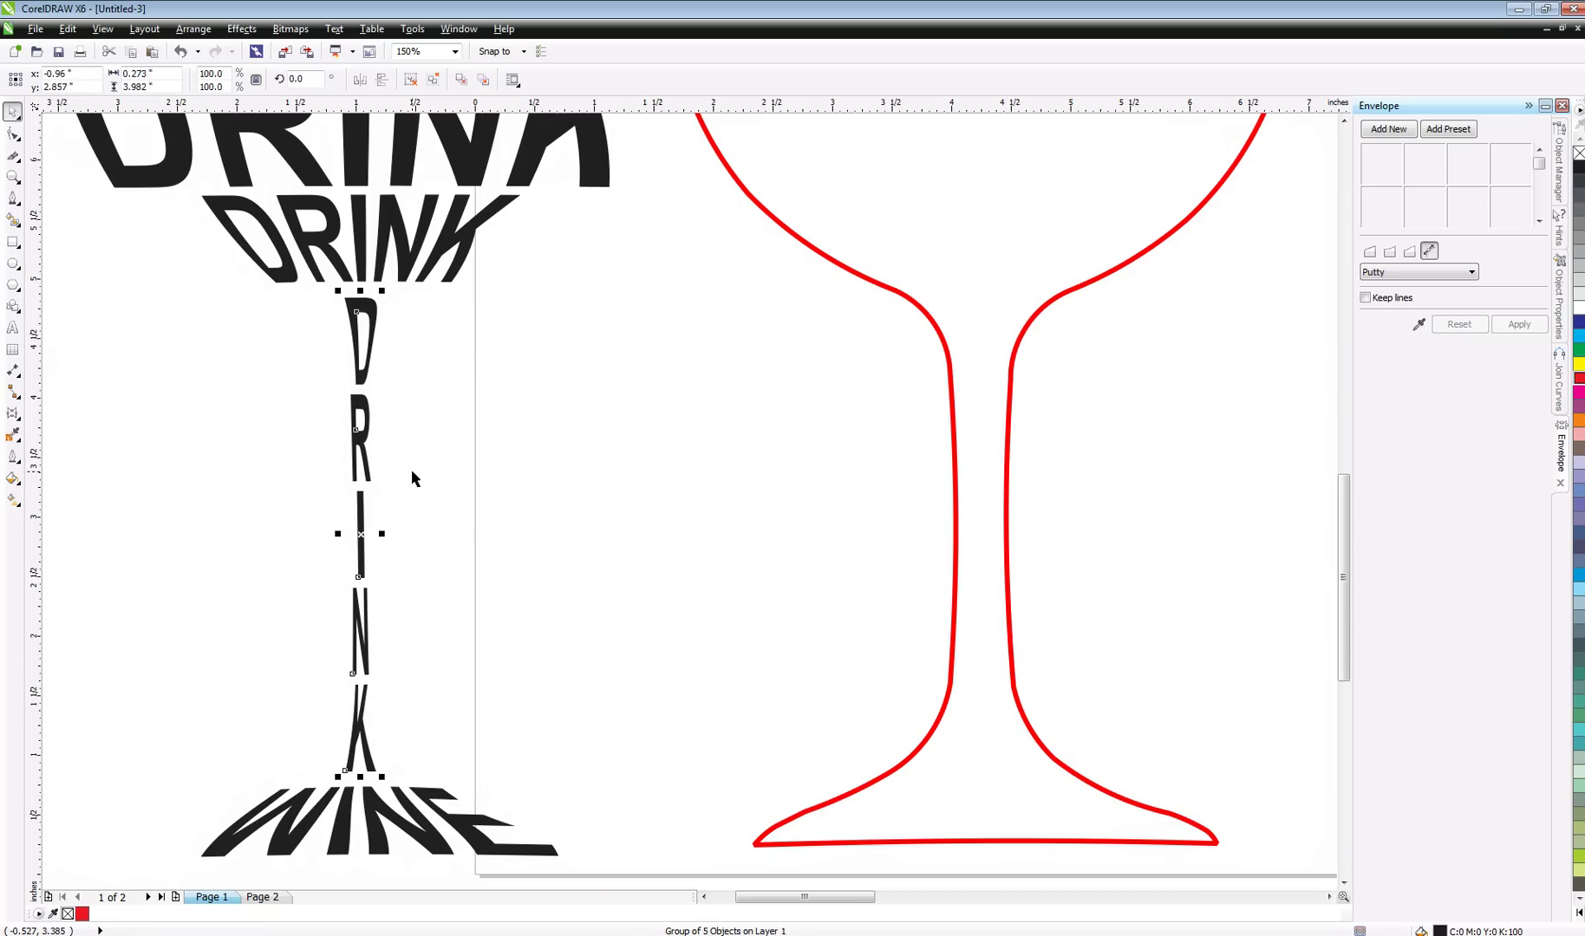
{"action": "left_click", "coordinate": [647, 602]}
Group all the glass-shaped lettering and move it left of the page
{"action": "scroll", "coordinate": [611, 570], "scroll_direction": "down", "scroll_amount": 2}
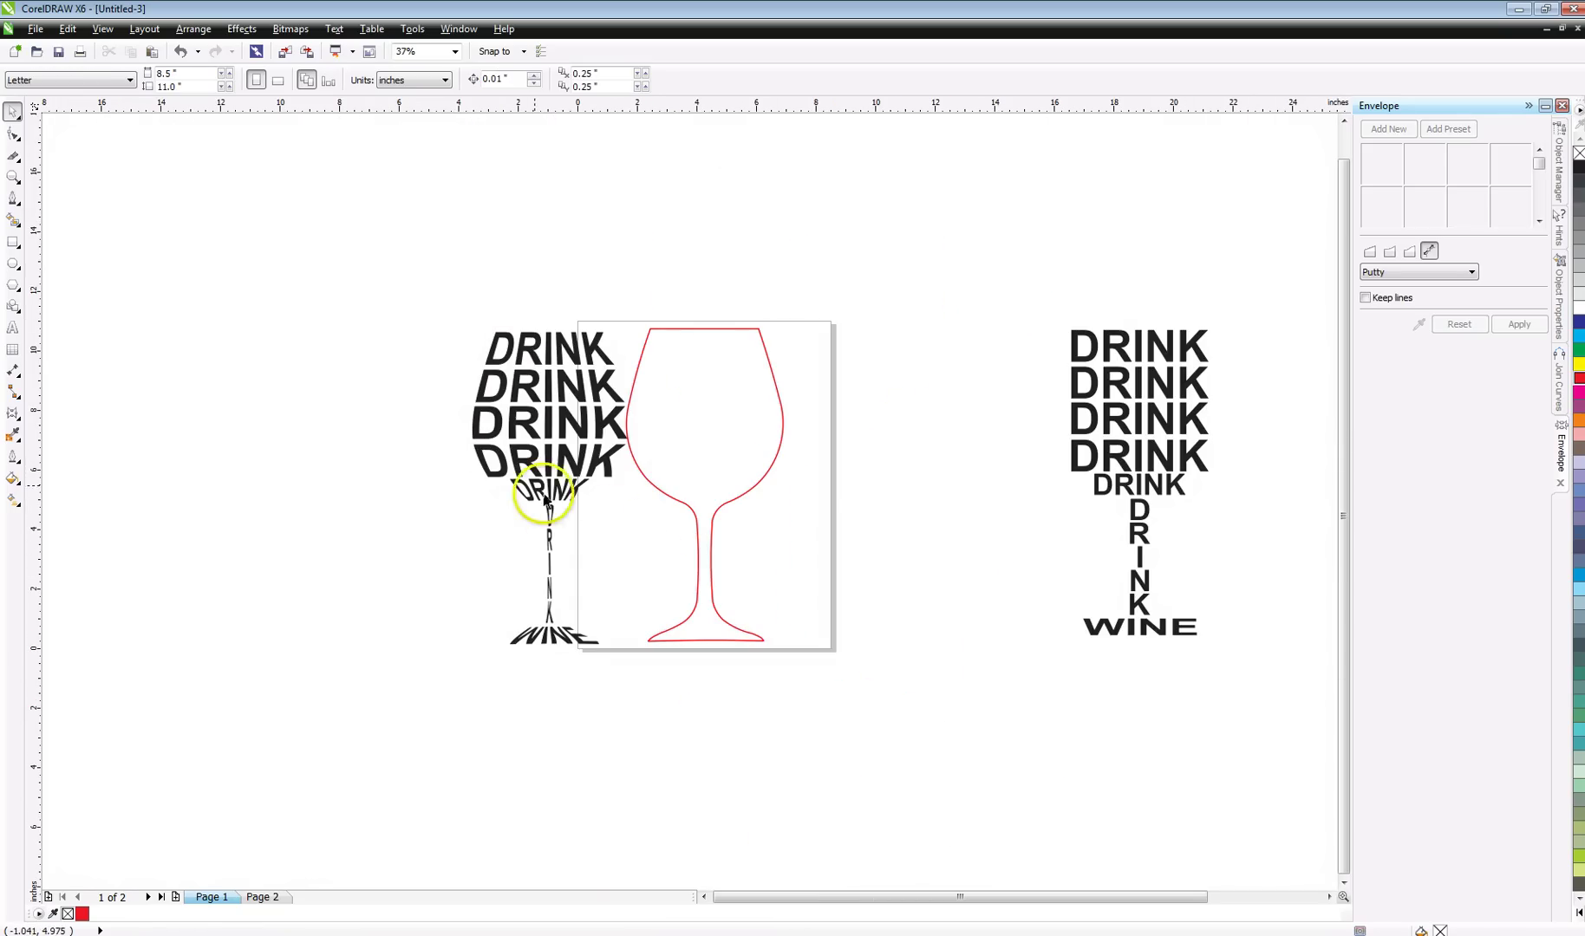
{"action": "scroll", "coordinate": [520, 475], "scroll_direction": "up", "scroll_amount": 1}
{"action": "left_click_drag", "start_coordinate": [383, 148], "coordinate": [755, 799]}
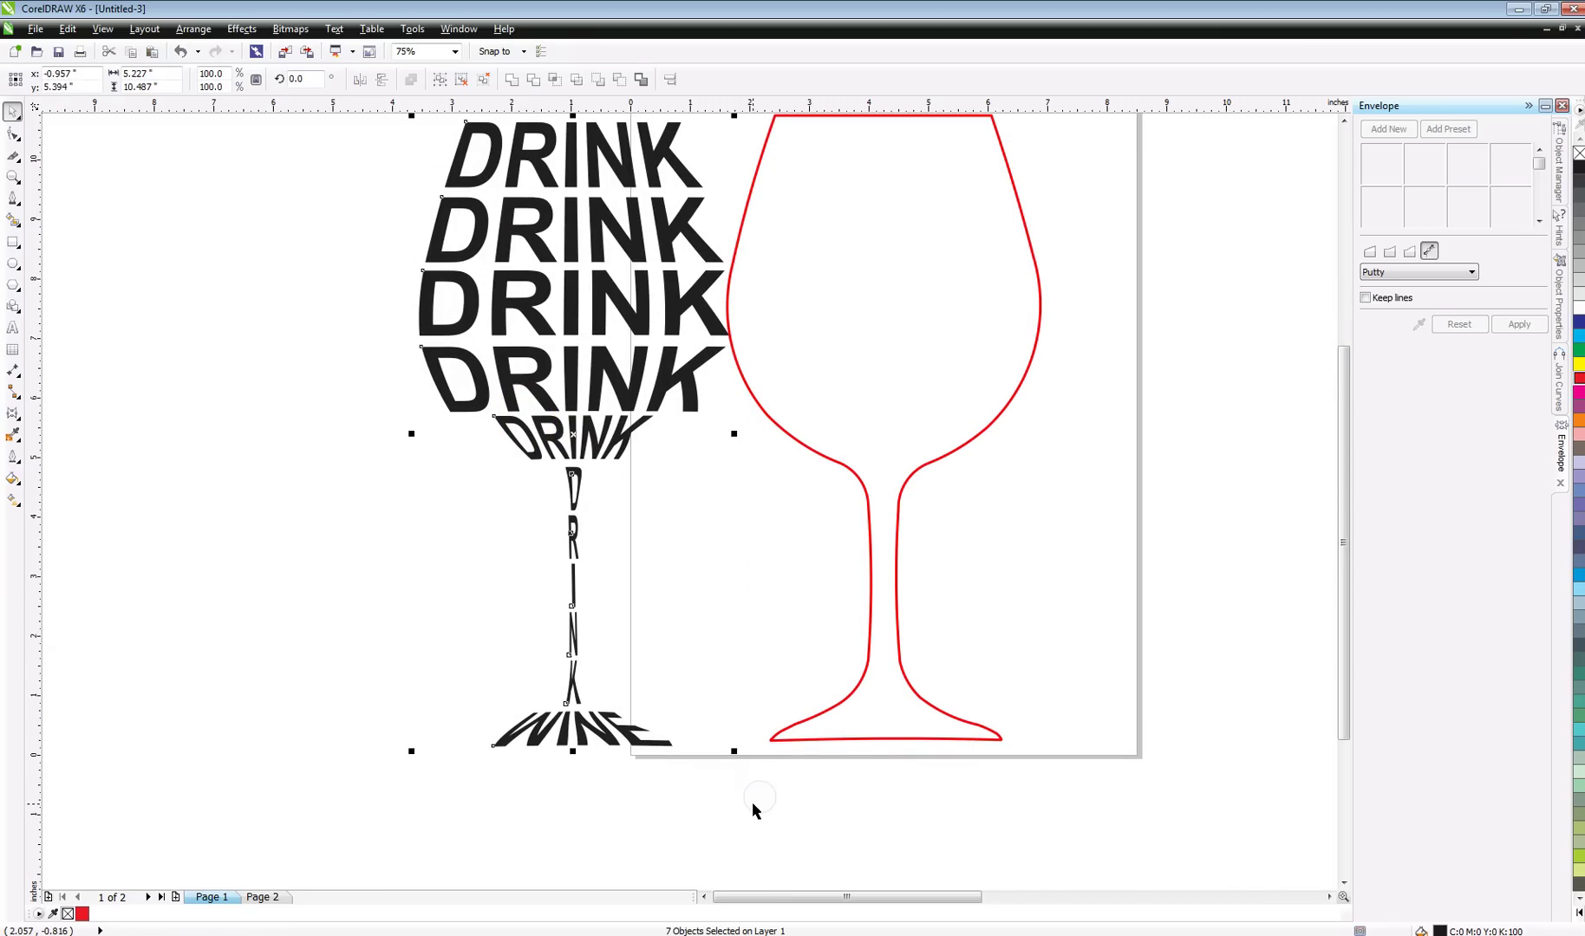
{"action": "key", "text": "ctrl+g"}
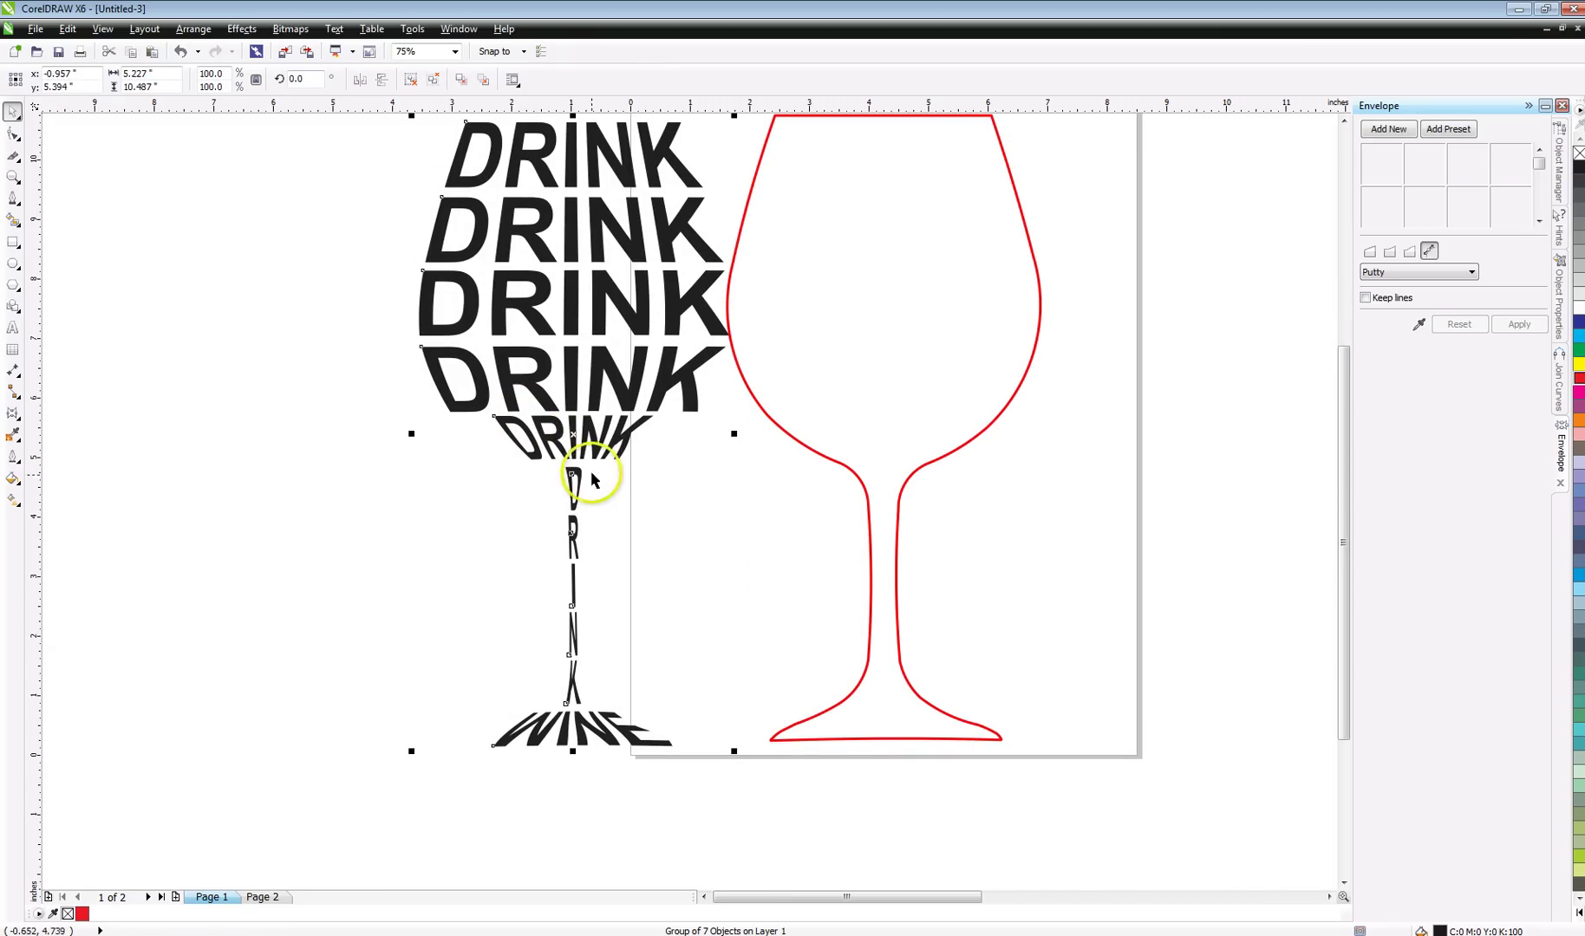
{"action": "left_click_drag", "start_coordinate": [573, 436], "coordinate": [291, 446]}
{"action": "left_click", "coordinate": [404, 616]}
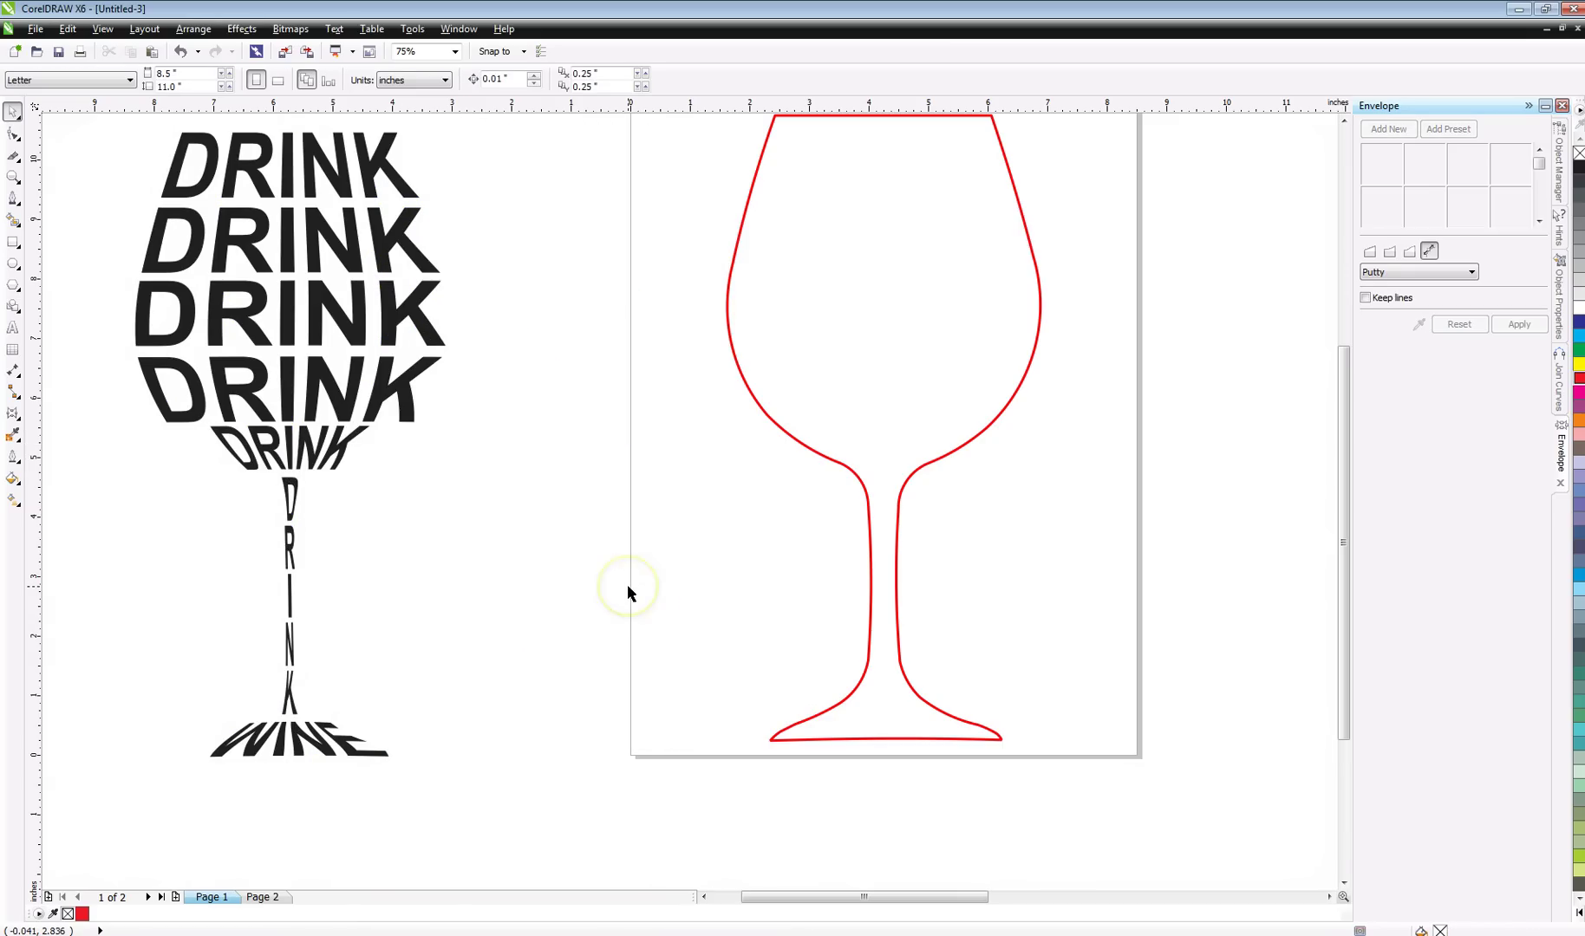
Zoom out and move the glass-shaped DRINK/WINE text further left
{"action": "key", "text": "F3"}
{"action": "left_click", "coordinate": [333, 499]}
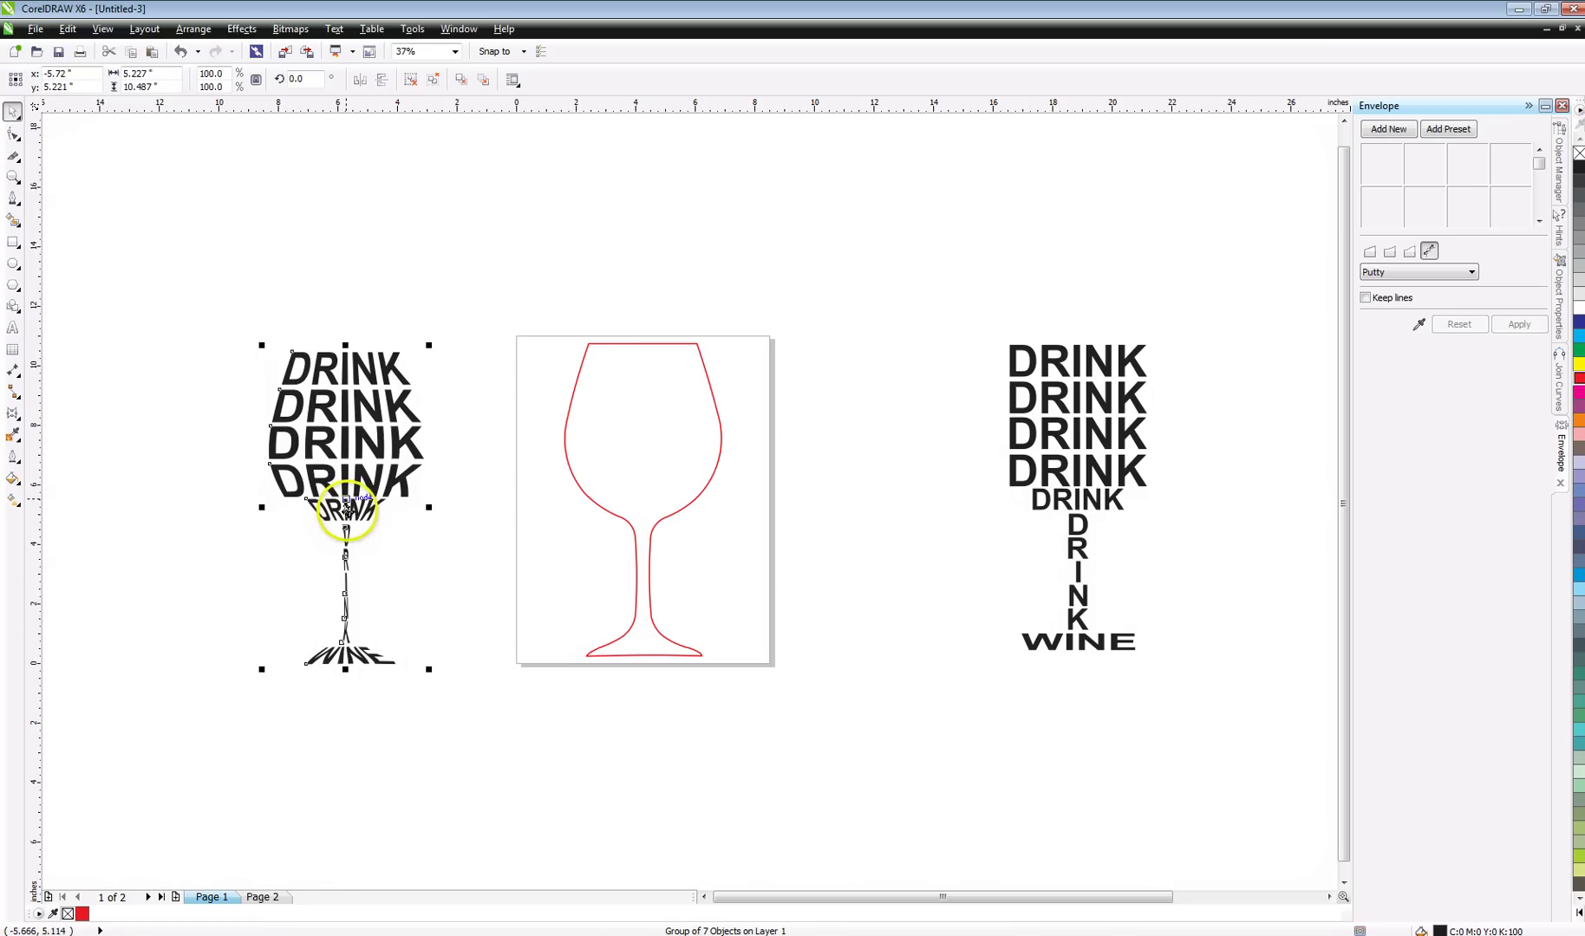
{"action": "left_click_drag", "start_coordinate": [345, 500], "coordinate": [159, 490]}
{"action": "left_click", "coordinate": [443, 525]}
Move the plain DRINK/WINE text beside the glass page and ungroup it into separate words
{"action": "left_click_drag", "start_coordinate": [1036, 418], "coordinate": [1023, 414]}
{"action": "left_click_drag", "start_coordinate": [1064, 501], "coordinate": [424, 502]}
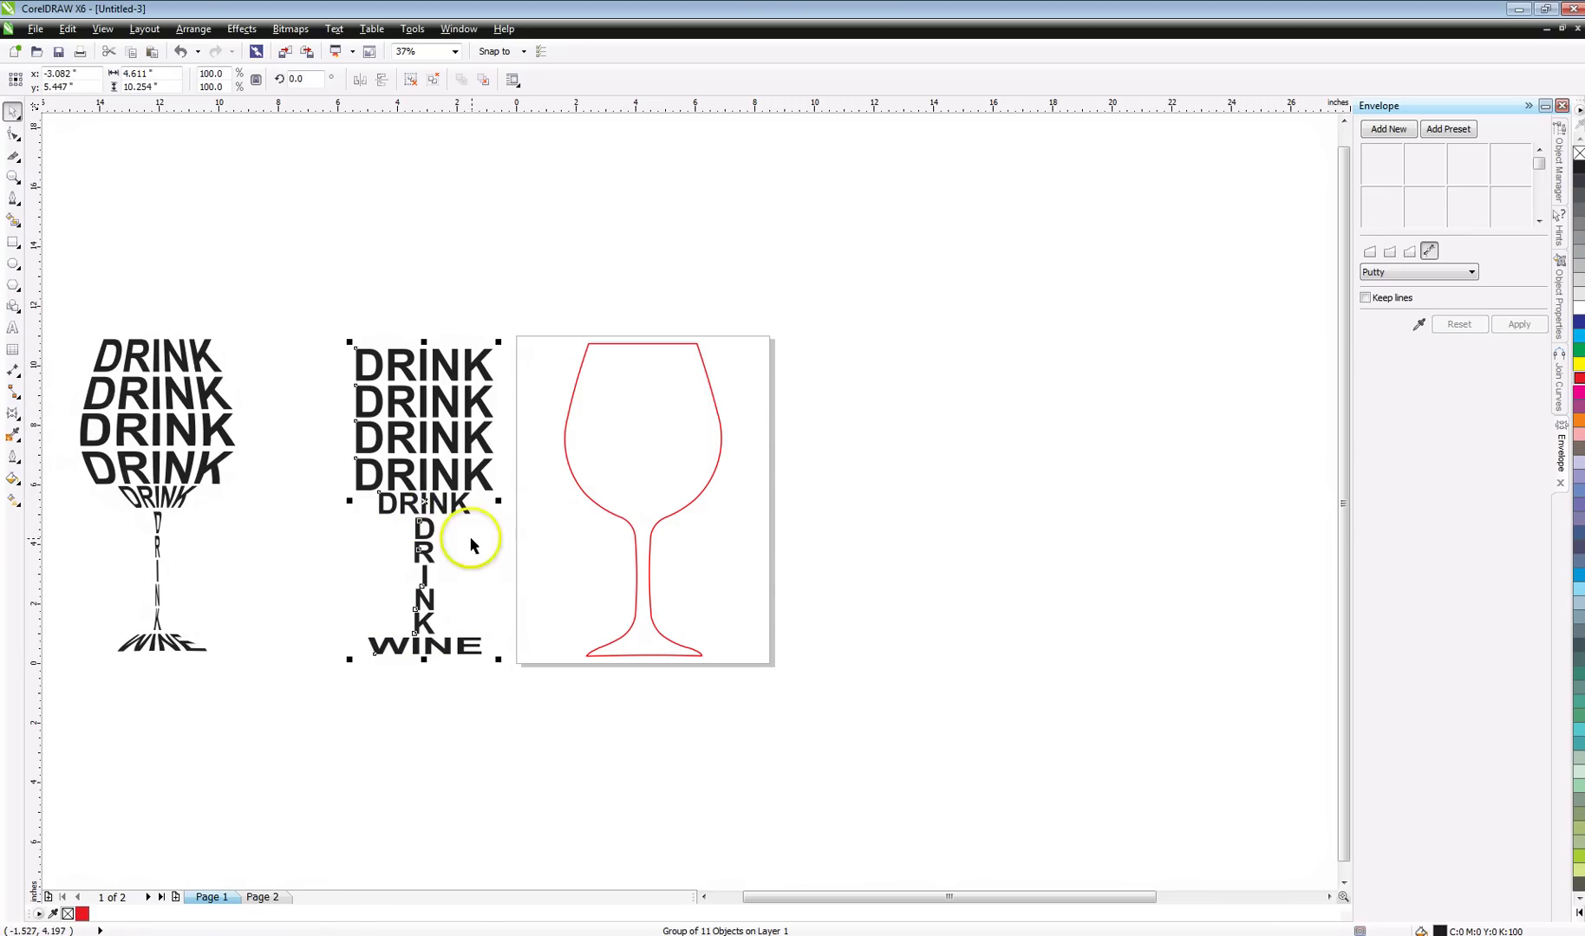
{"action": "left_click", "coordinate": [192, 29]}
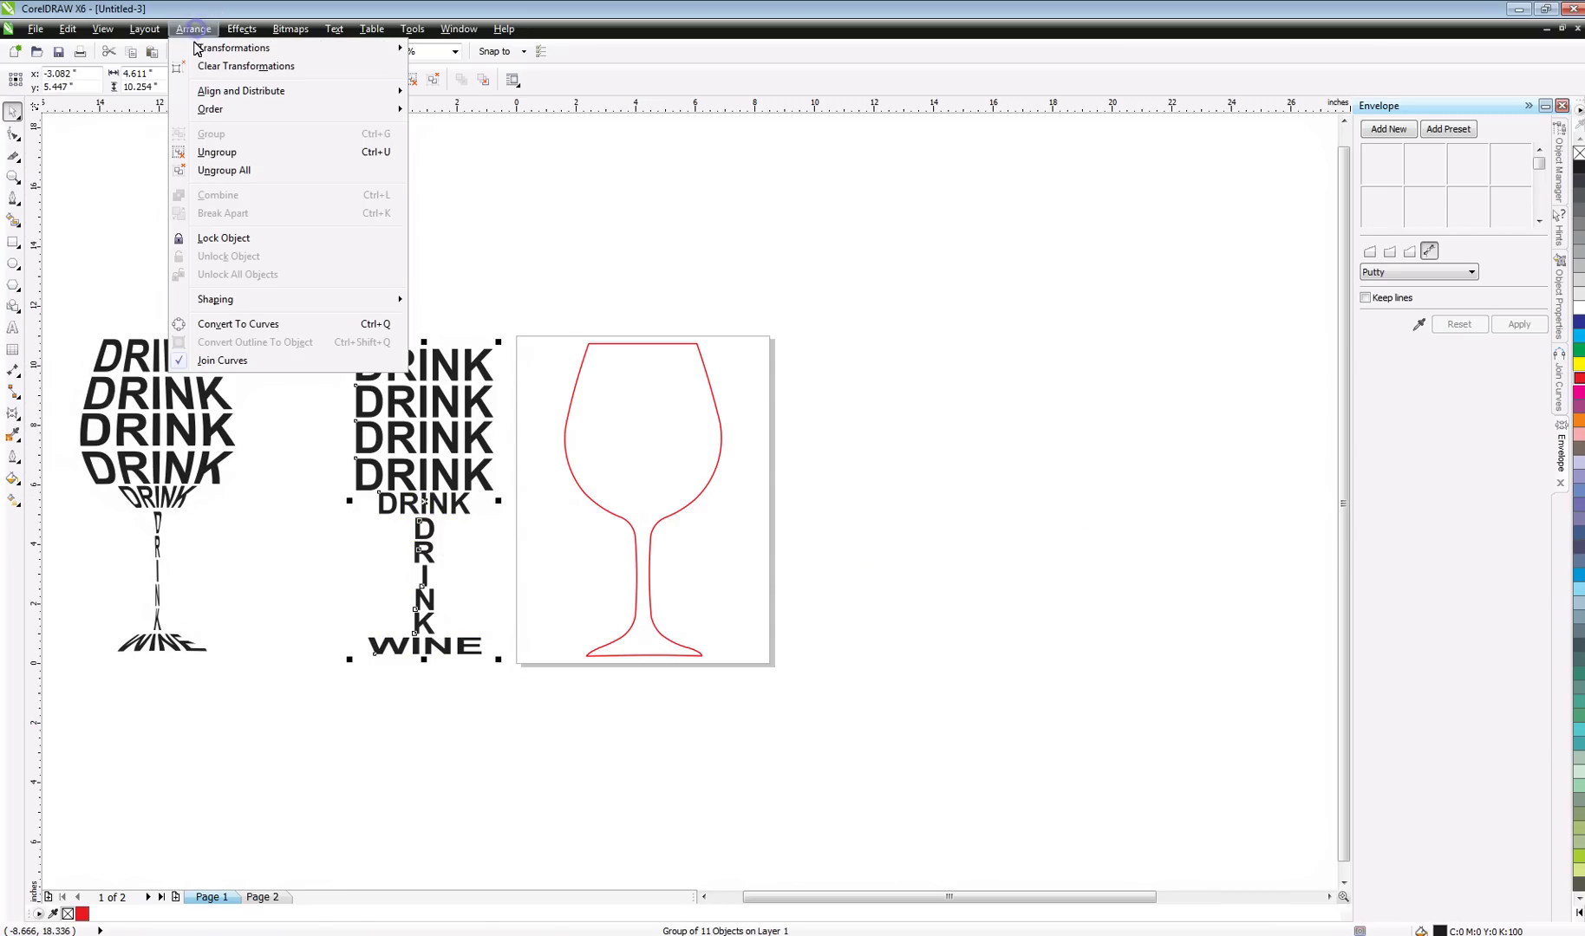
{"action": "left_click", "coordinate": [228, 171]}
{"action": "left_click", "coordinate": [245, 294]}
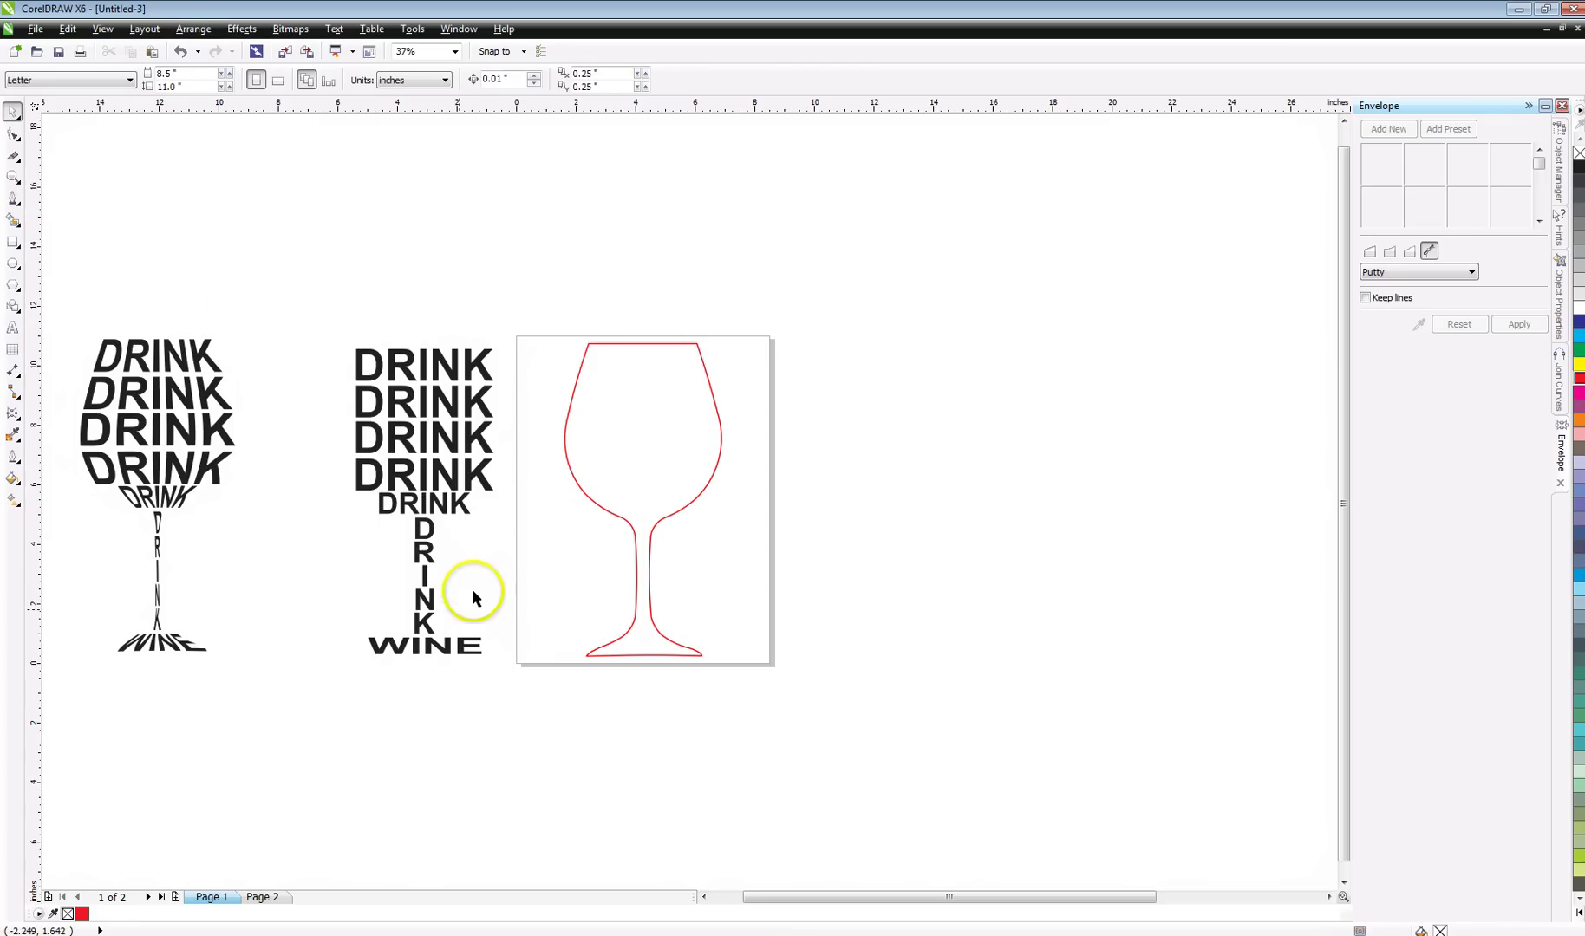
{"action": "scroll", "coordinate": [386, 555], "scroll_direction": "up", "scroll_amount": 2}
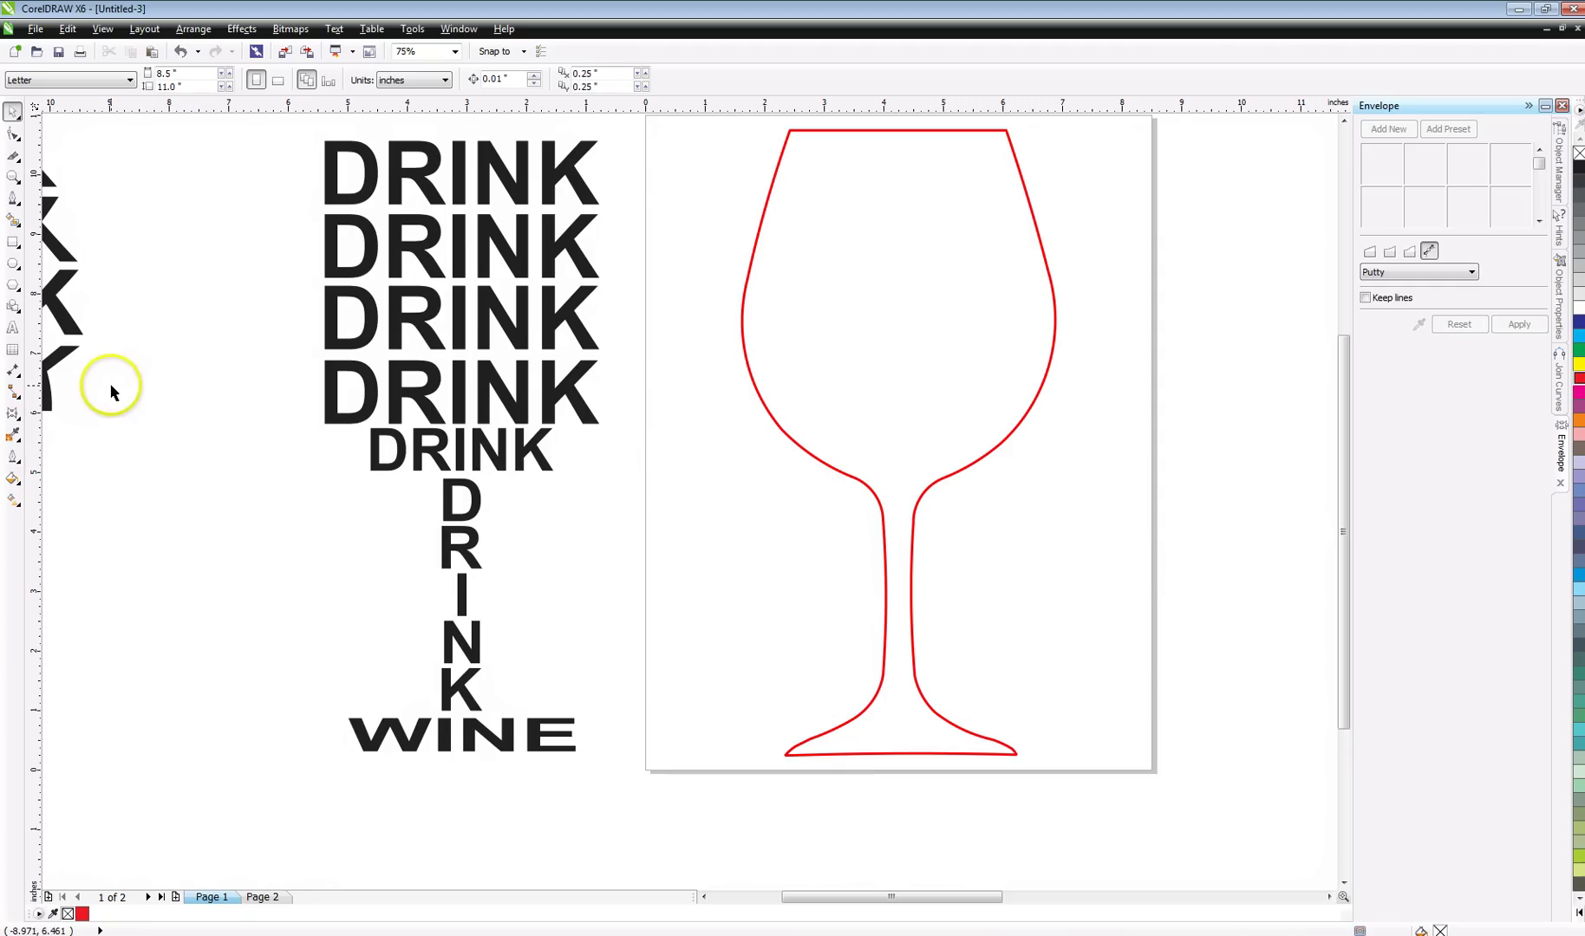
Draw a rectangle covering the glass base
{"action": "left_click", "coordinate": [14, 247]}
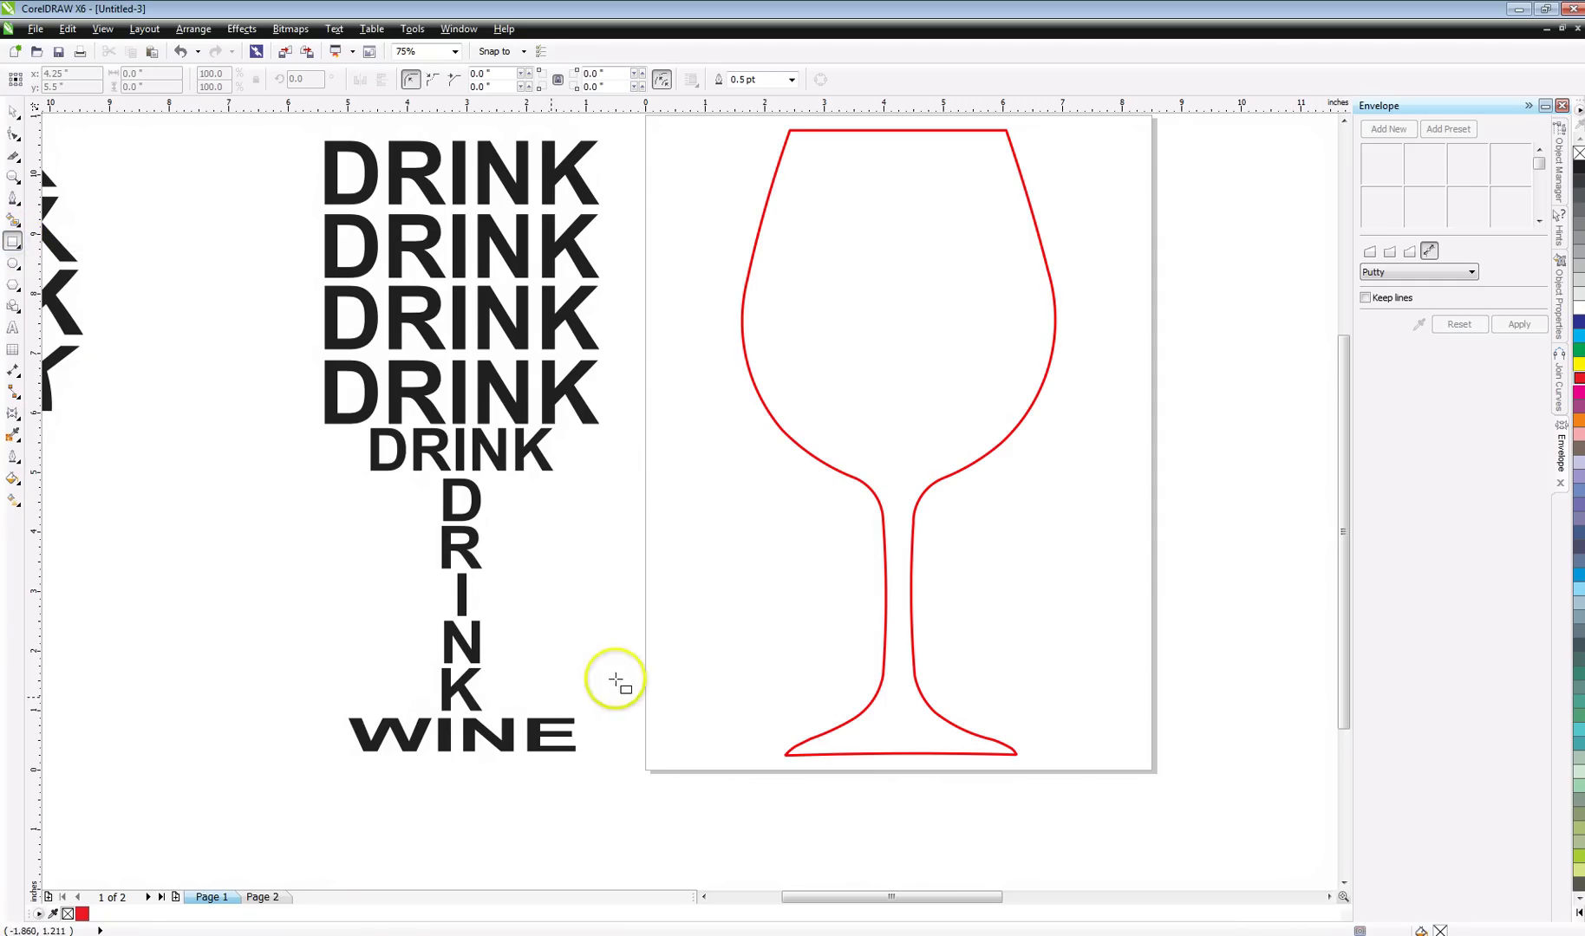
{"action": "left_click_drag", "start_coordinate": [727, 709], "coordinate": [1063, 764]}
{"action": "left_click_drag", "start_coordinate": [894, 703], "coordinate": [895, 695]}
{"action": "left_click", "coordinate": [976, 647]}
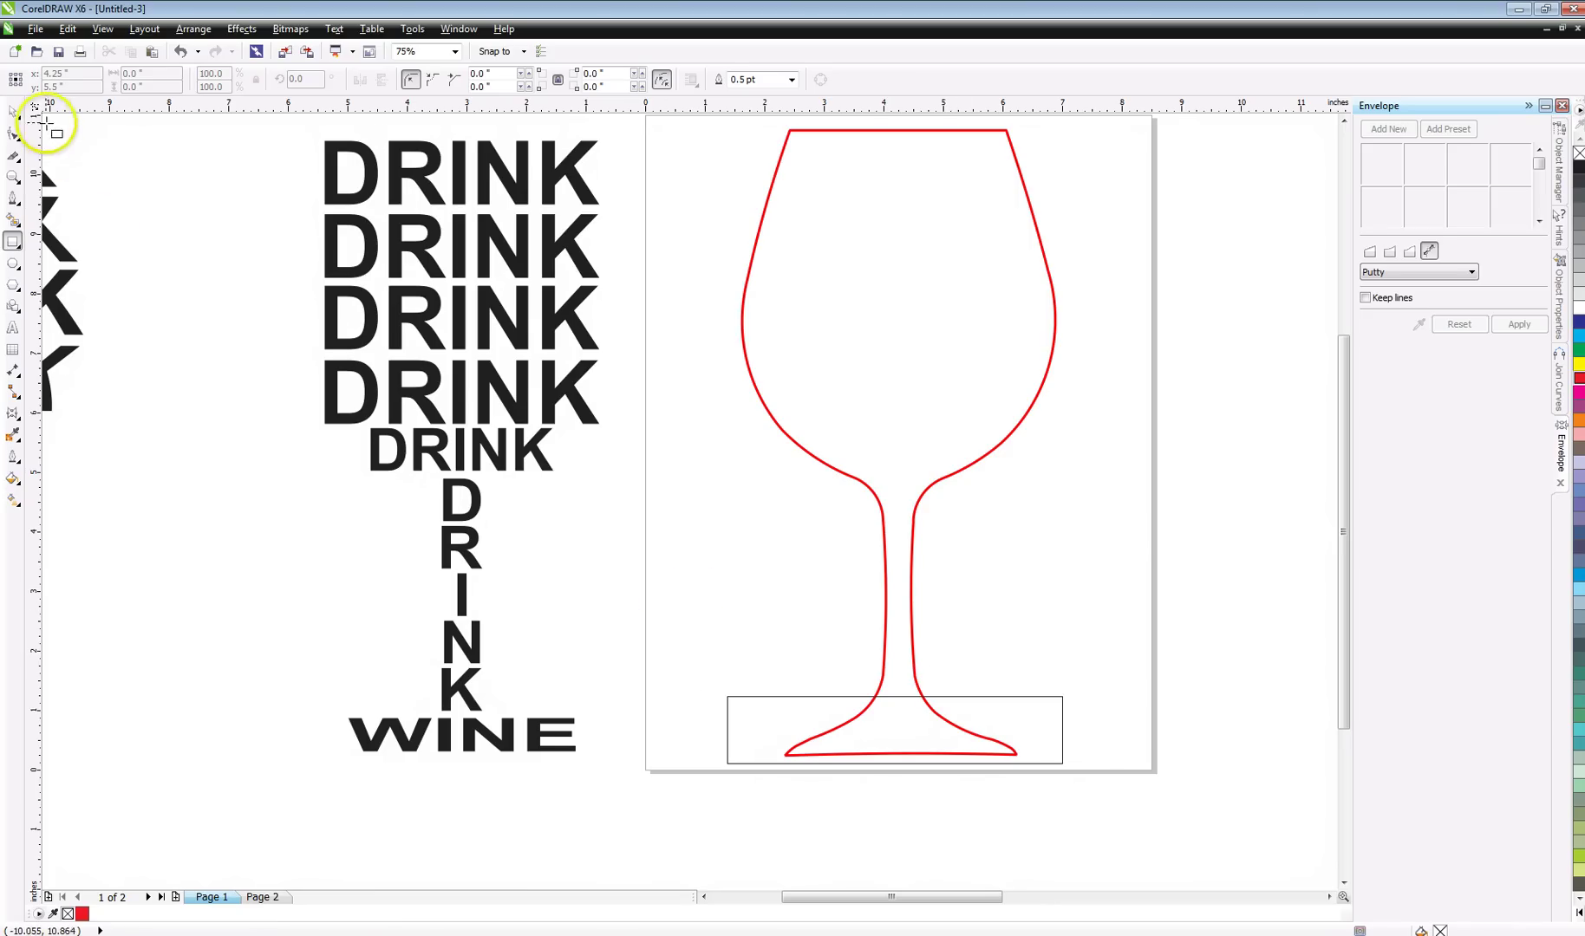
Intersect the rectangle with the glass outline to make a separate base curve
{"action": "left_click", "coordinate": [13, 112]}
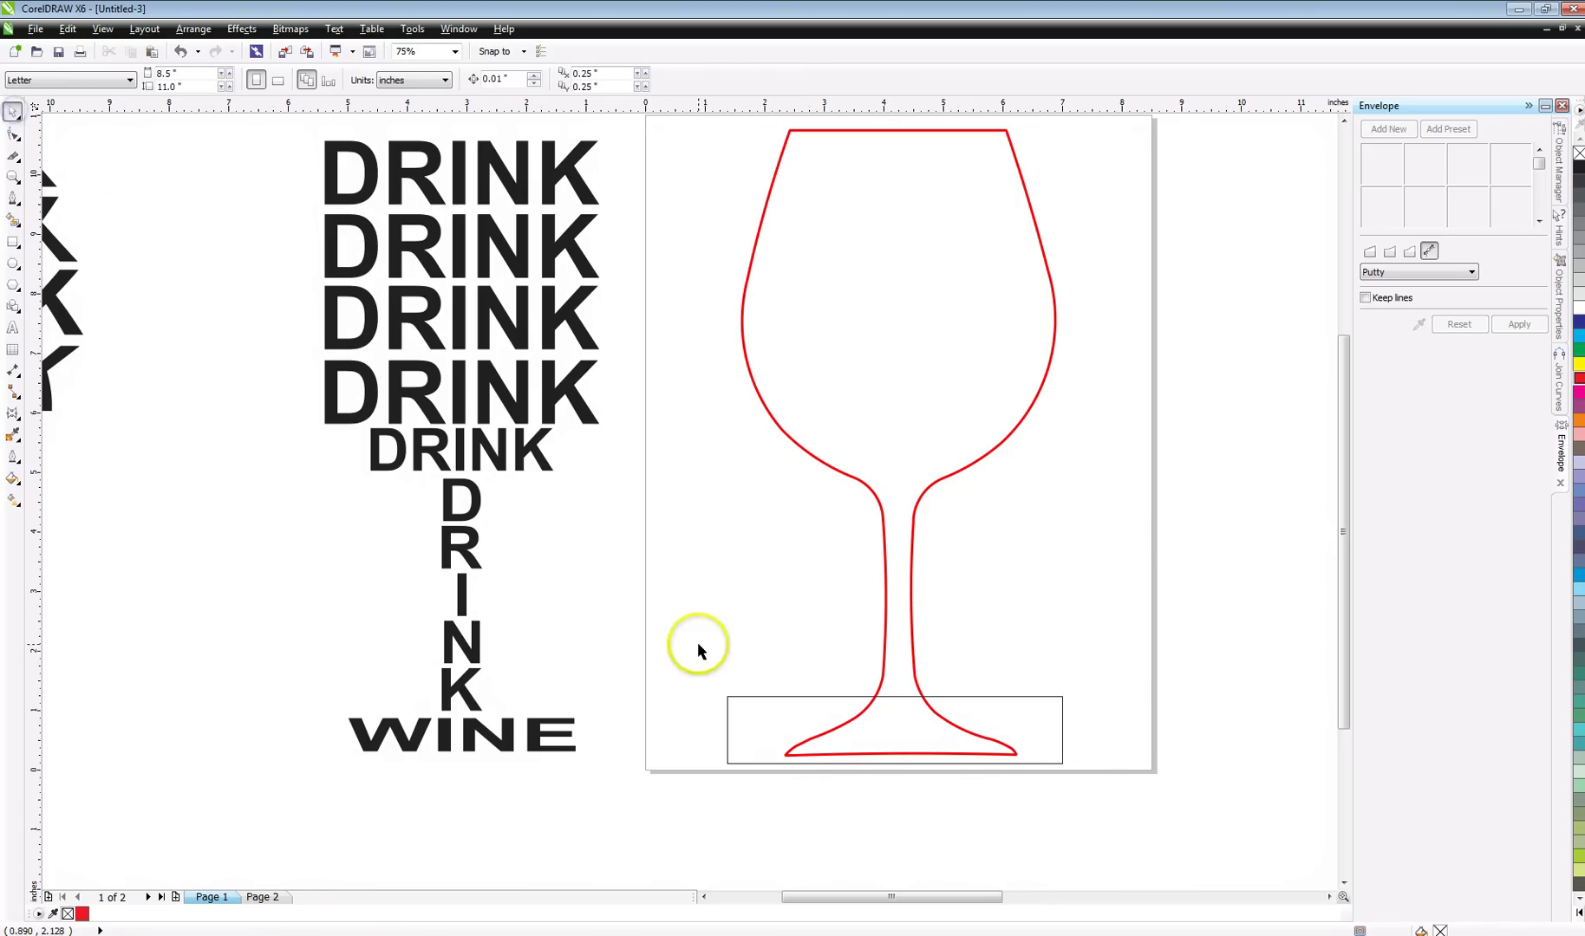
{"action": "left_click", "coordinate": [820, 698]}
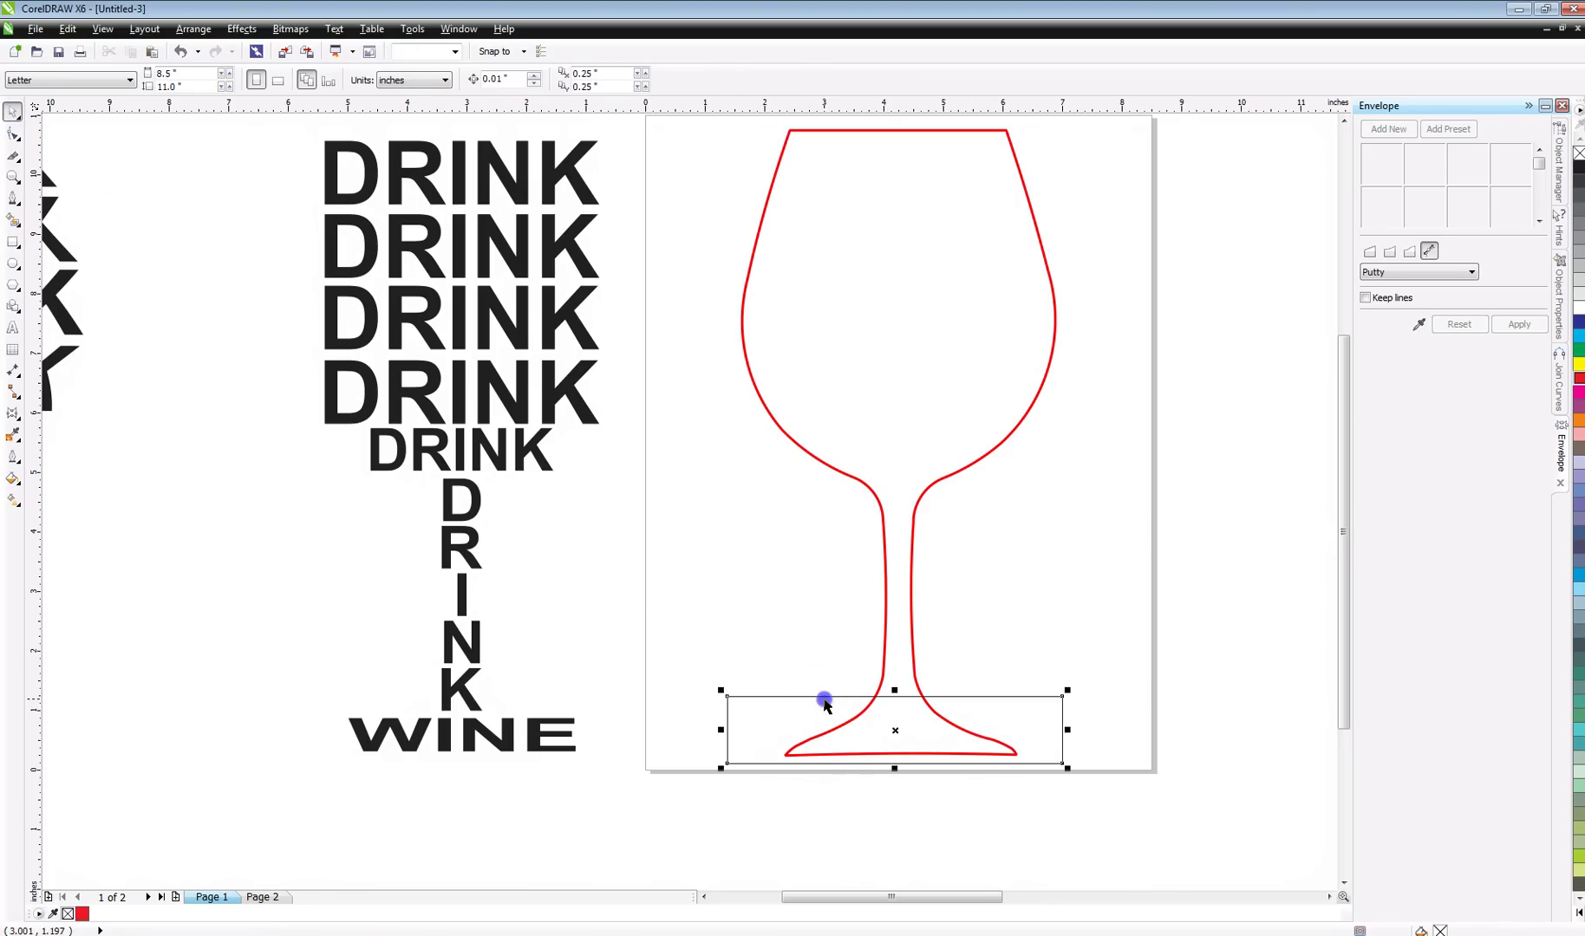
{"action": "left_click", "coordinate": [885, 643], "text": "shift"}
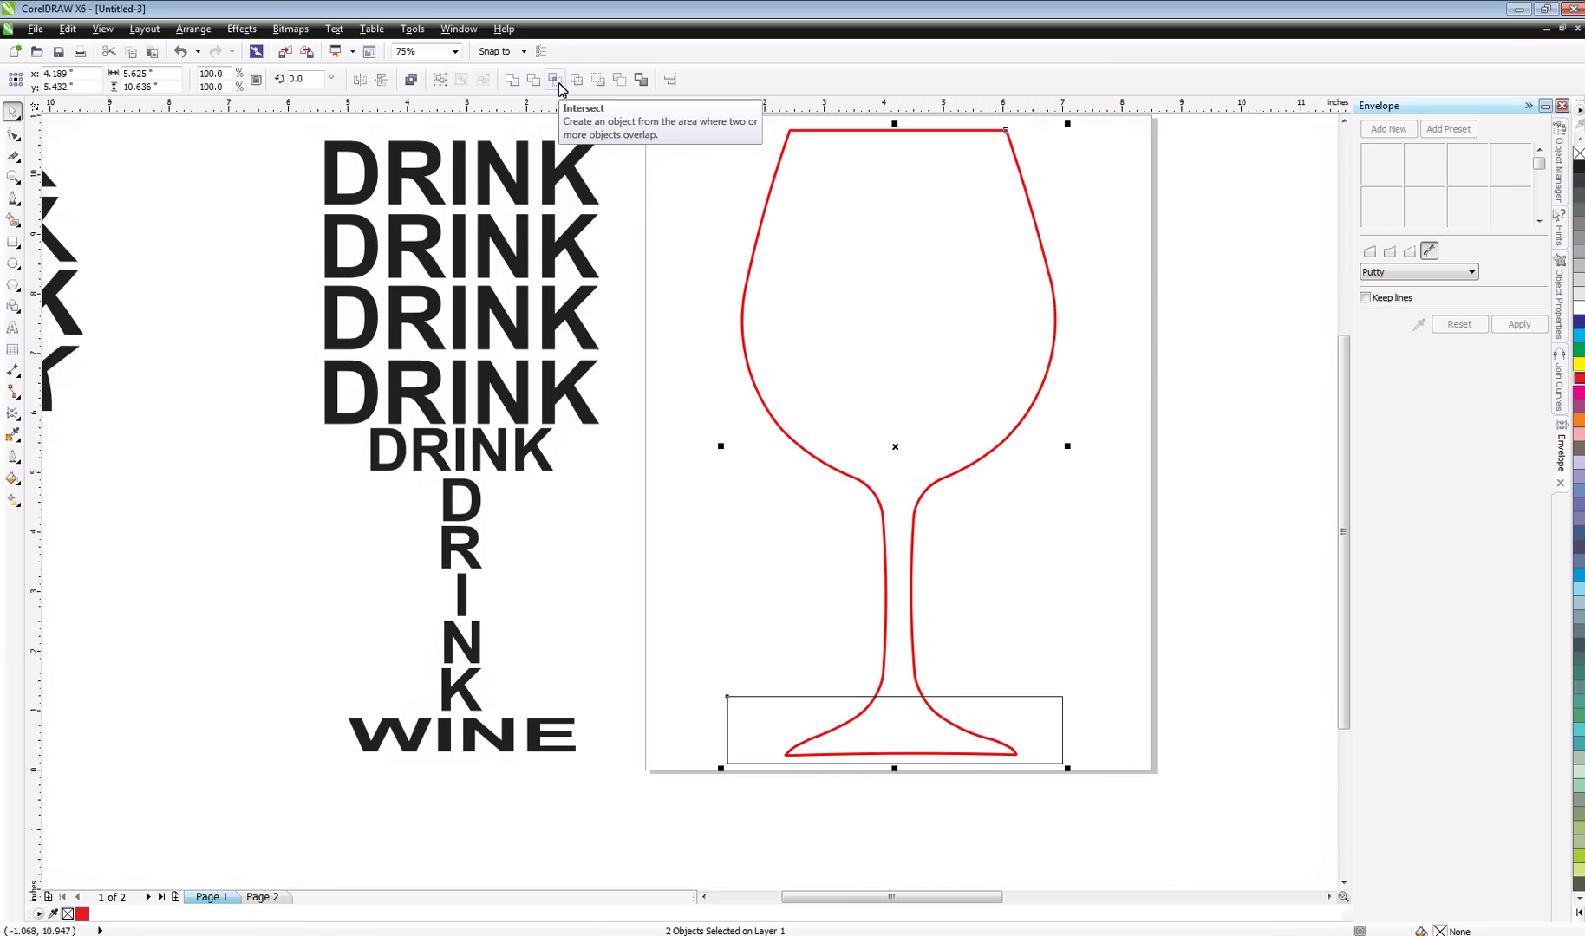
{"action": "left_click", "coordinate": [558, 88]}
{"action": "left_click", "coordinate": [666, 491]}
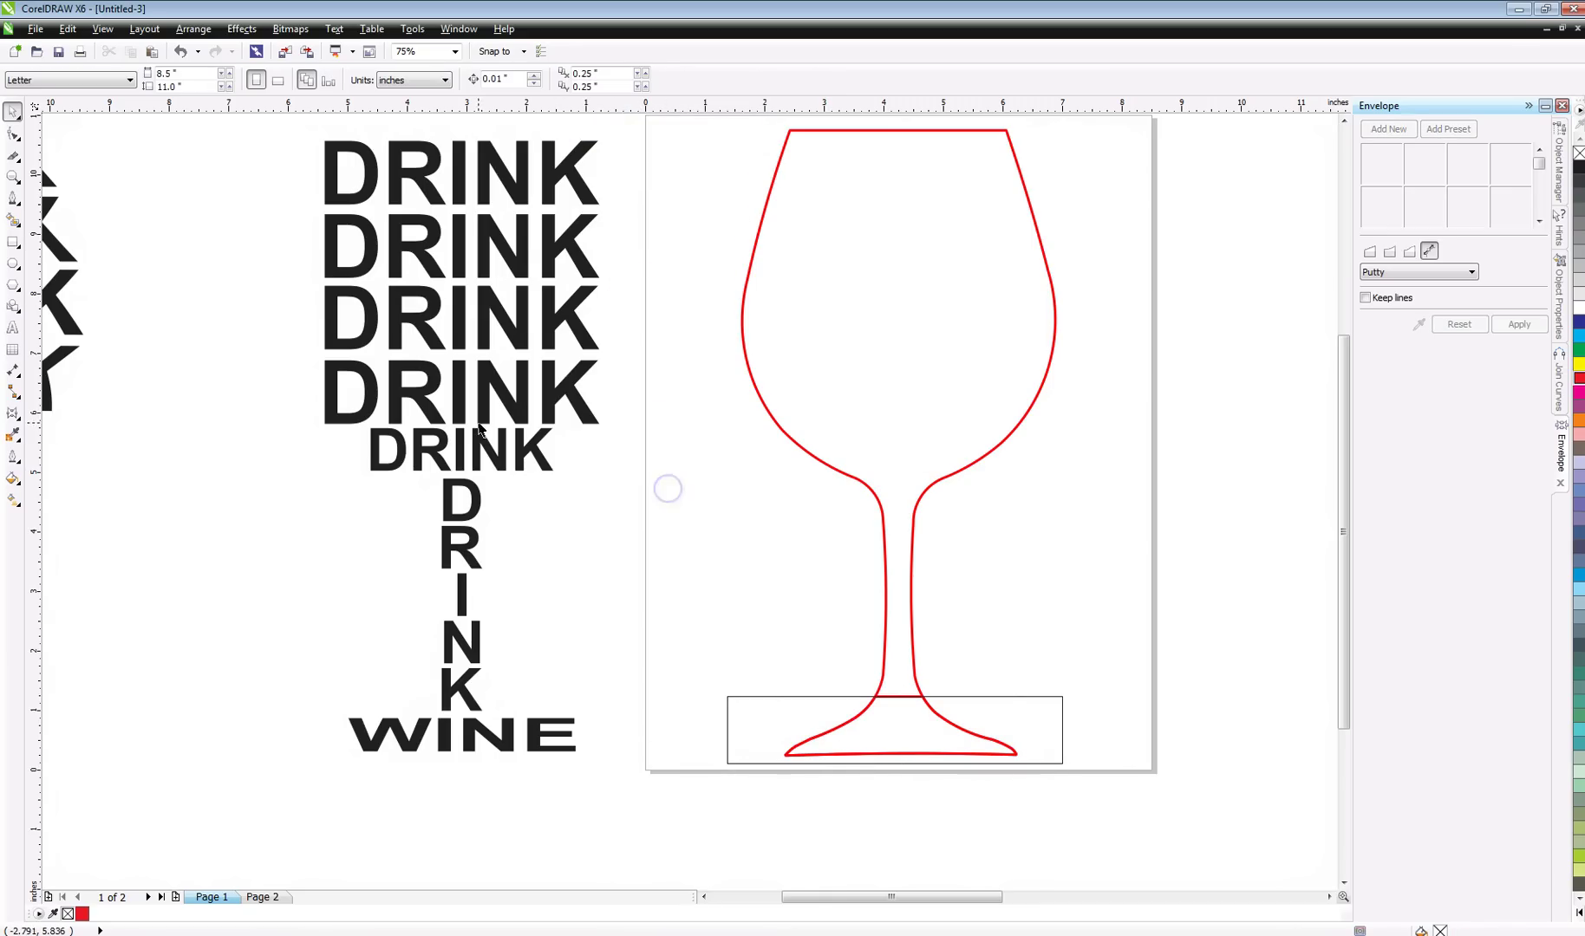
Draw a rectangle over the glass stem and intersect it with the outline to make a stem curve
{"action": "left_click", "coordinate": [13, 246]}
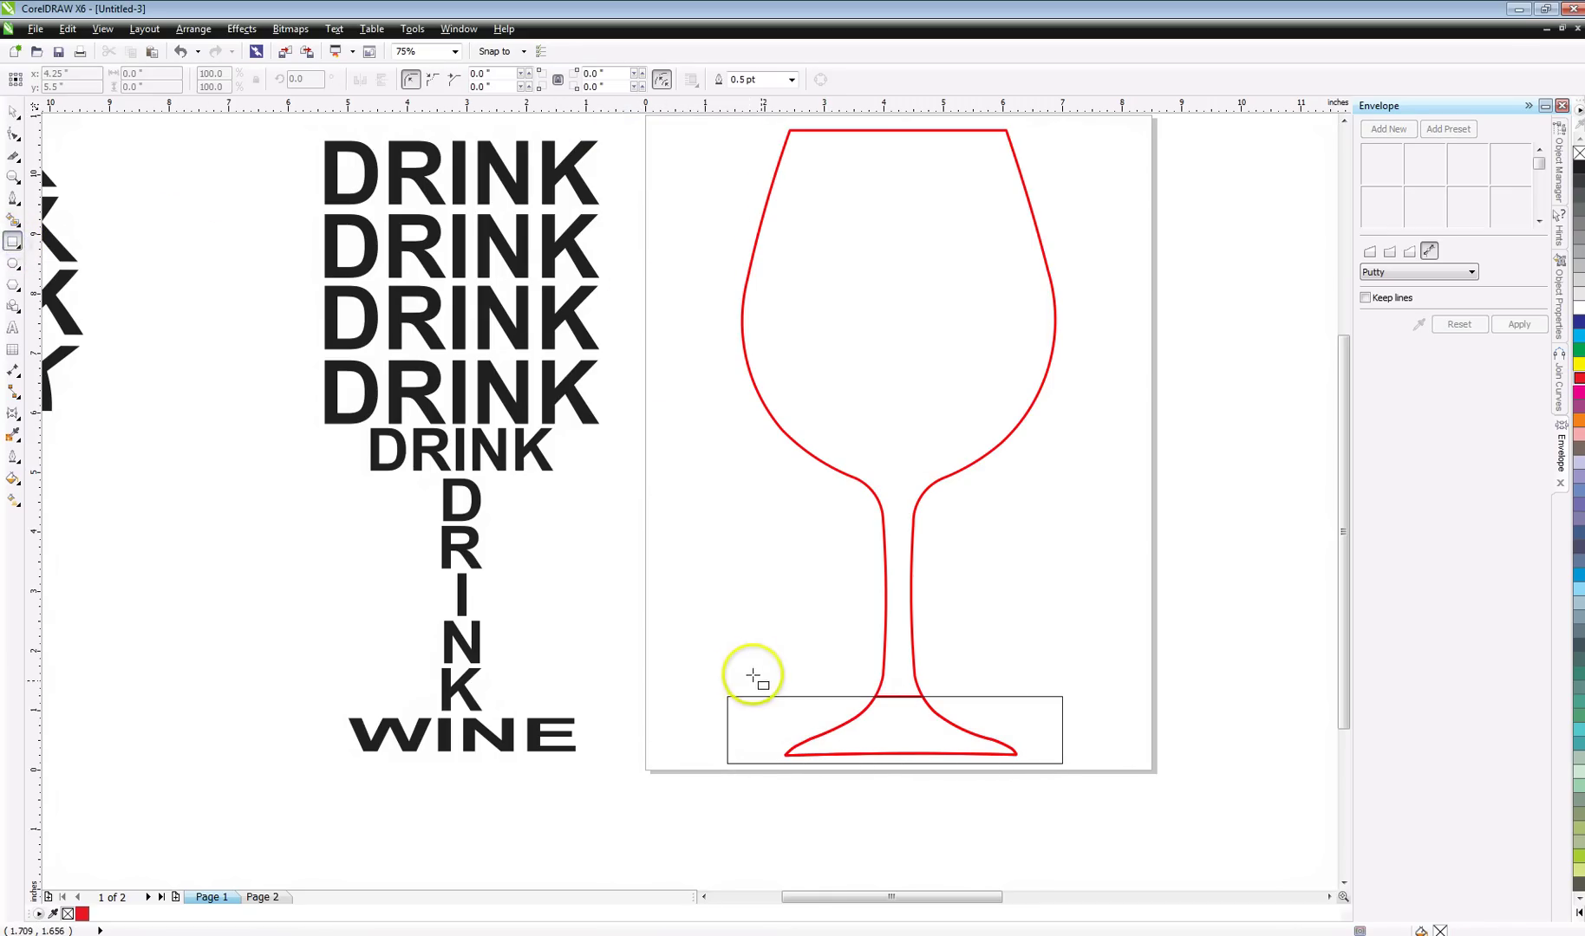
{"action": "left_click_drag", "start_coordinate": [711, 465], "coordinate": [1063, 695]}
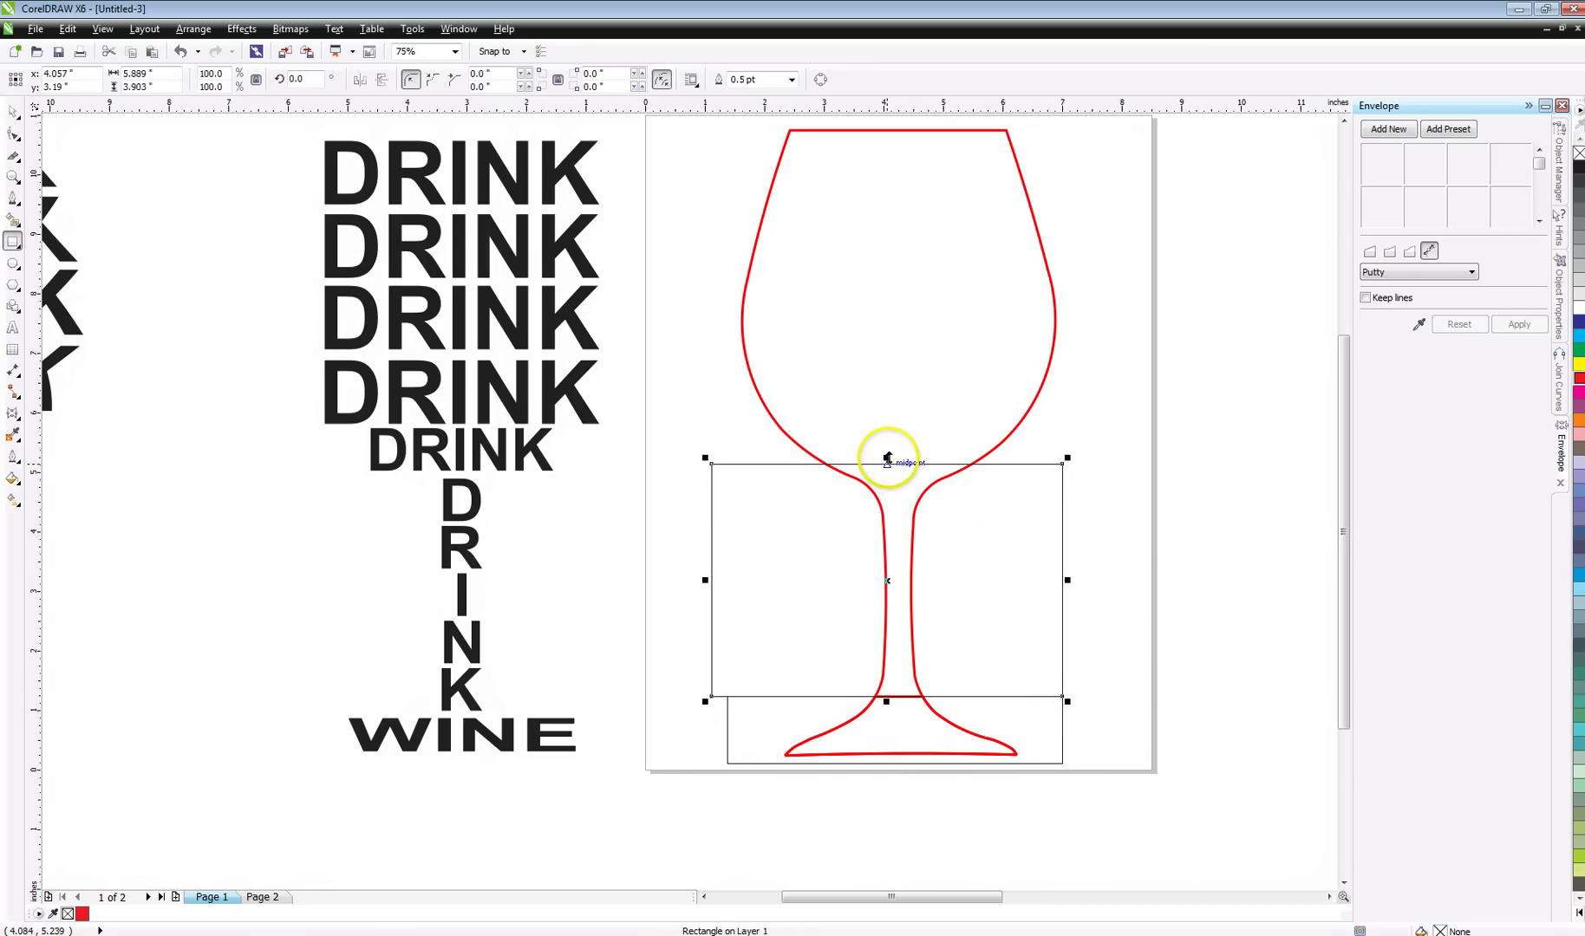
{"action": "left_click_drag", "start_coordinate": [890, 458], "coordinate": [890, 475]}
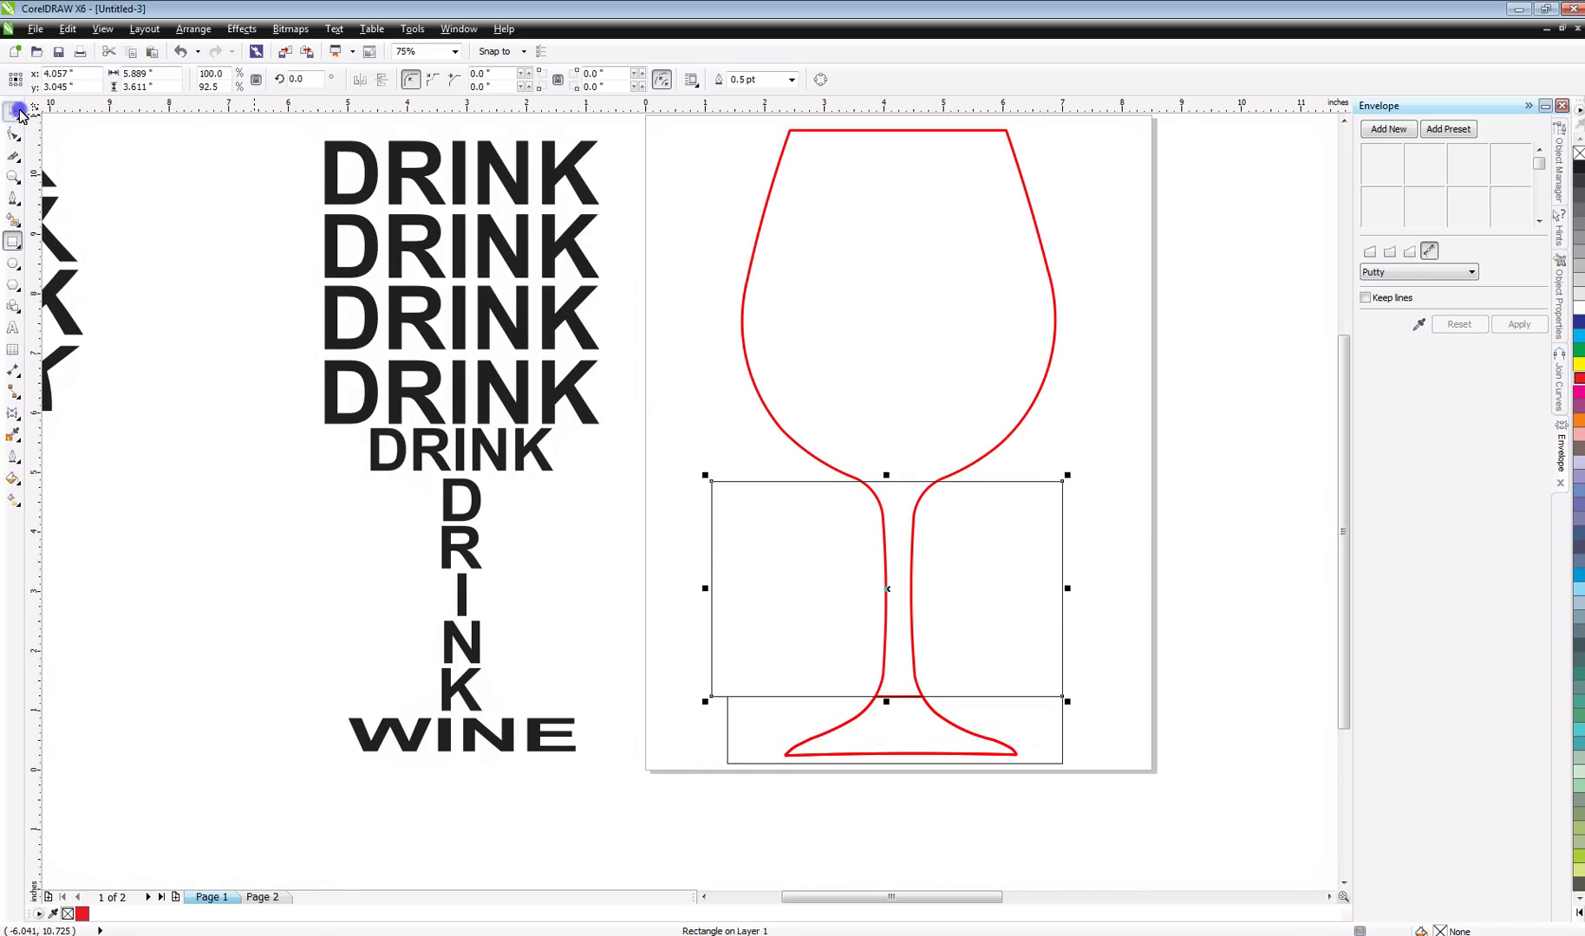
{"action": "left_click", "coordinate": [763, 403], "text": "shift"}
{"action": "left_click", "coordinate": [555, 79]}
{"action": "left_click", "coordinate": [639, 202]}
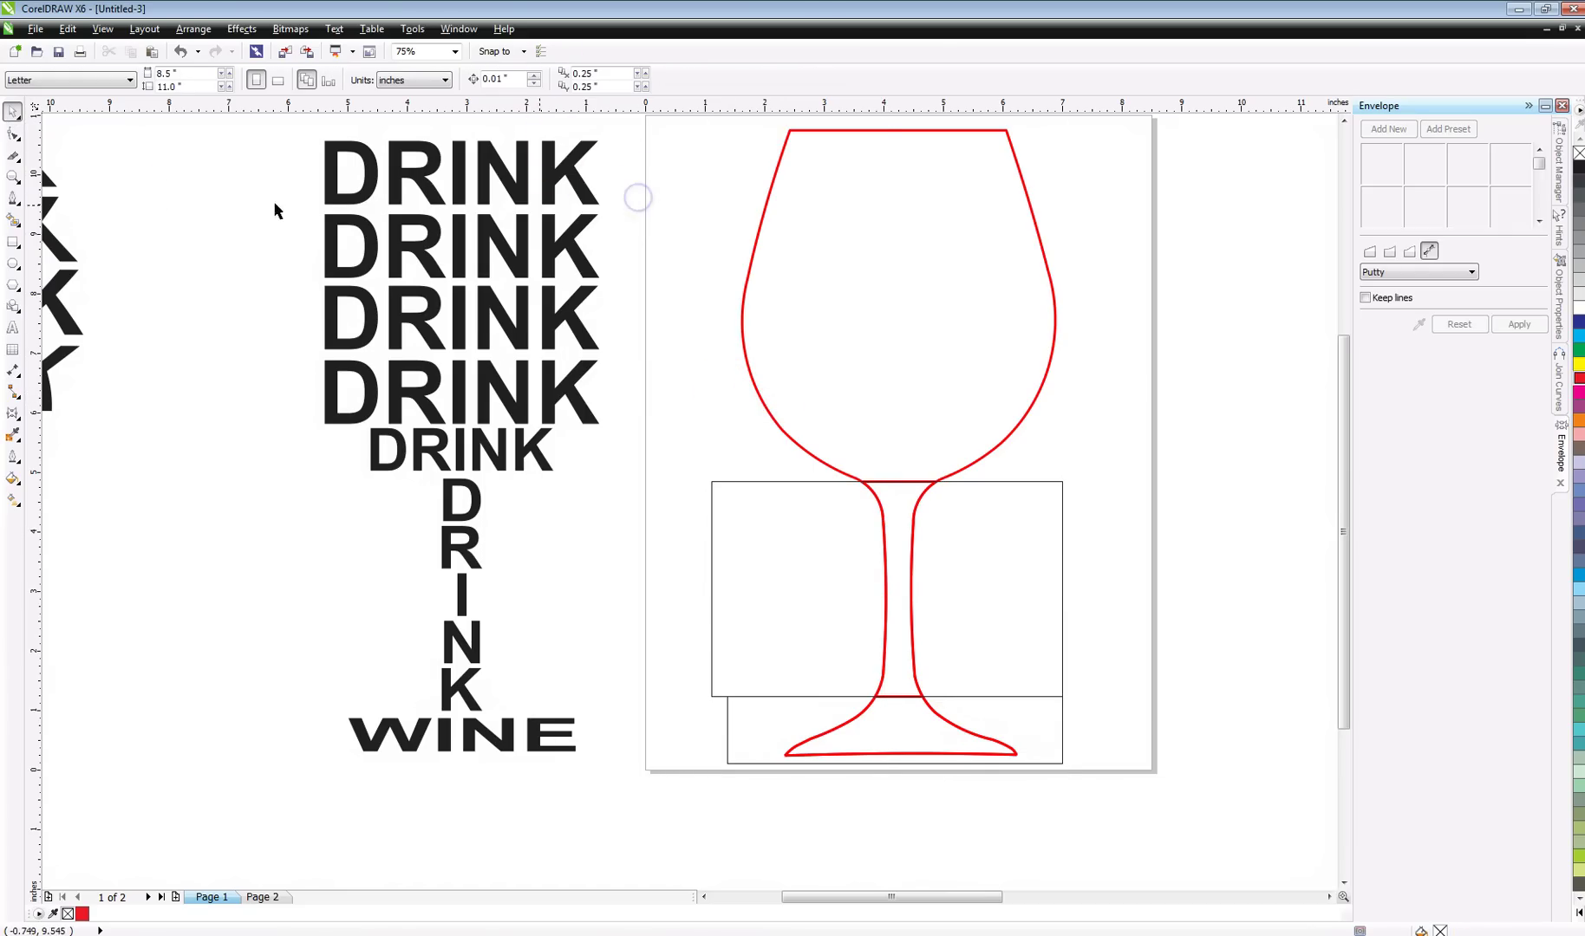
Draw a rectangle over the glass bowl and intersect it with the outline to make a bowl curve
{"action": "left_click", "coordinate": [15, 243]}
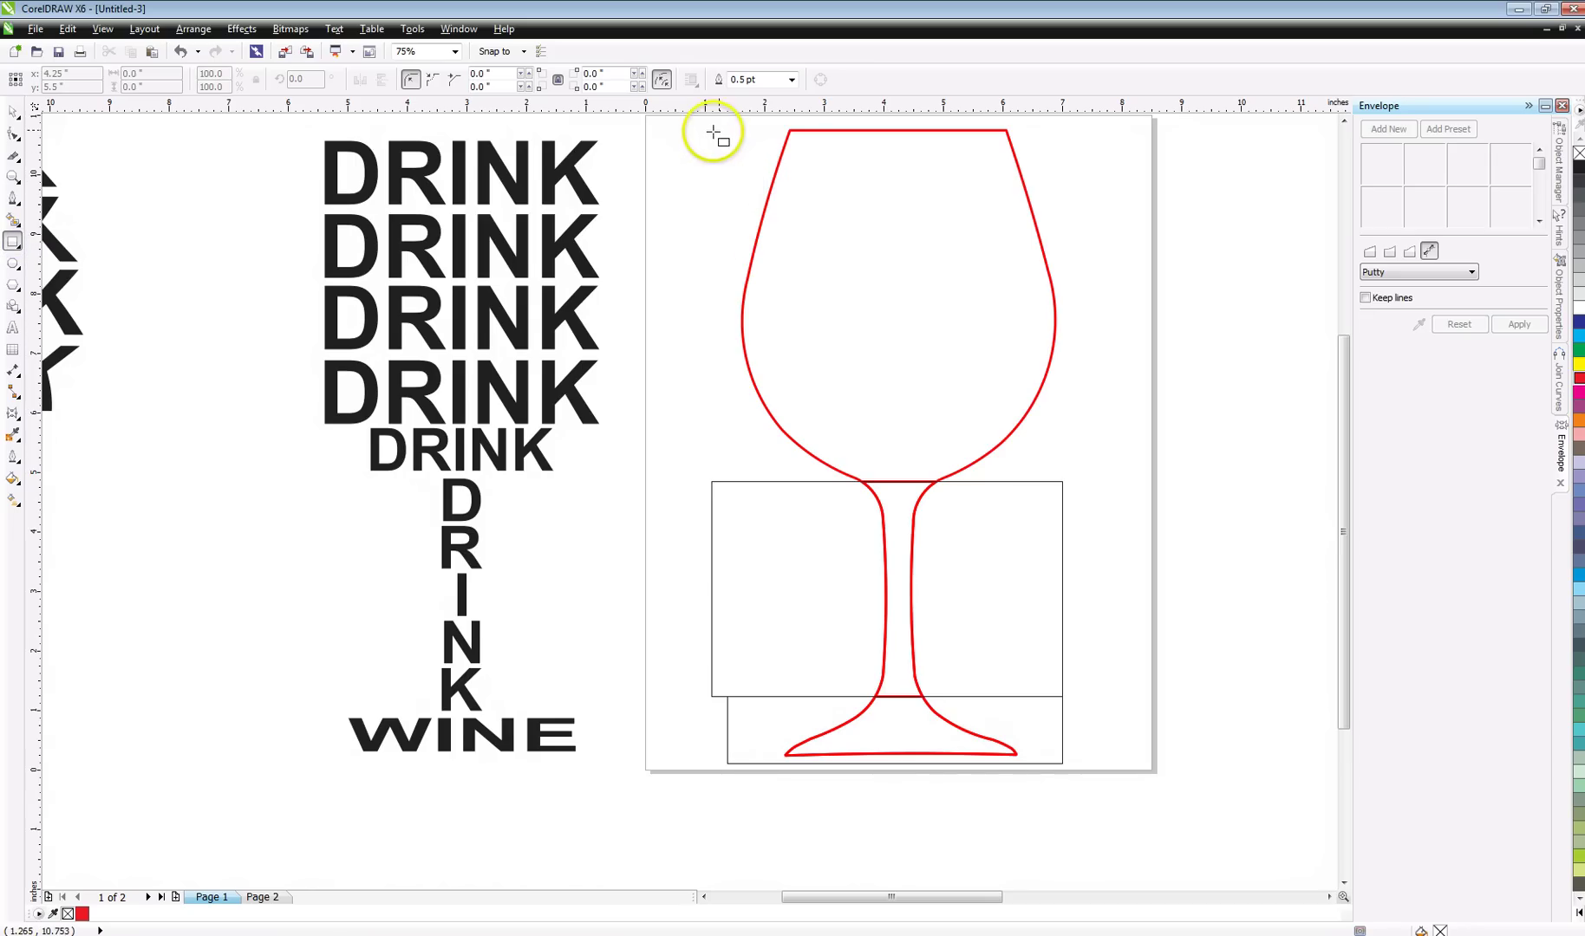
{"action": "left_click_drag", "start_coordinate": [684, 126], "coordinate": [1062, 480]}
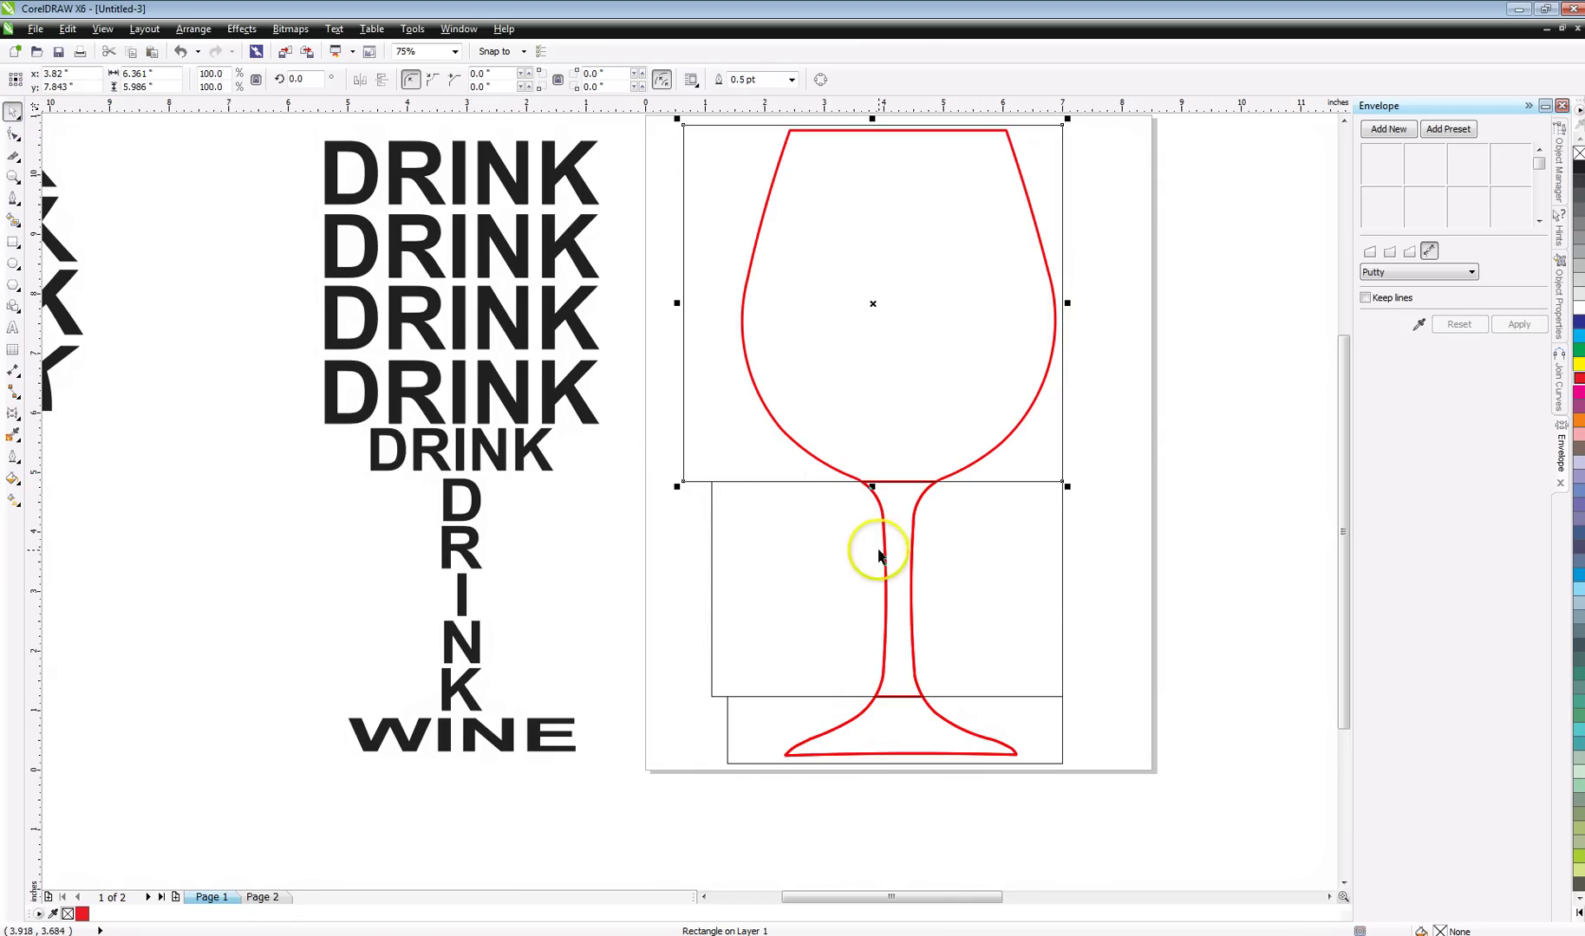
{"action": "left_click", "coordinate": [834, 471], "text": "shift"}
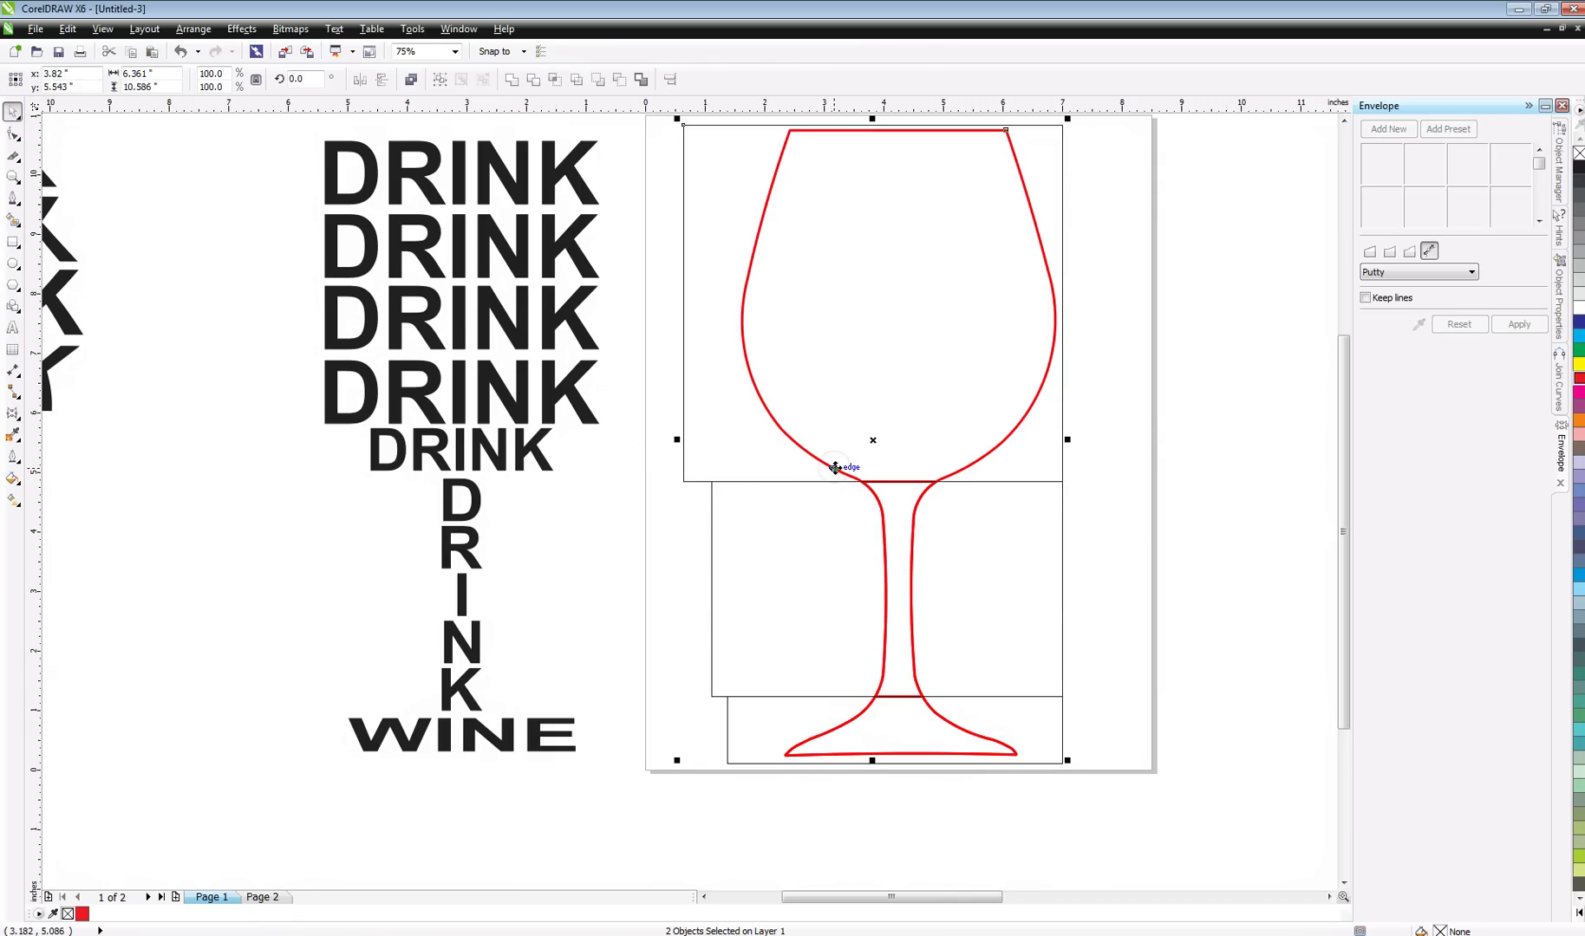
{"action": "left_click", "coordinate": [555, 79]}
{"action": "left_click", "coordinate": [1303, 305]}
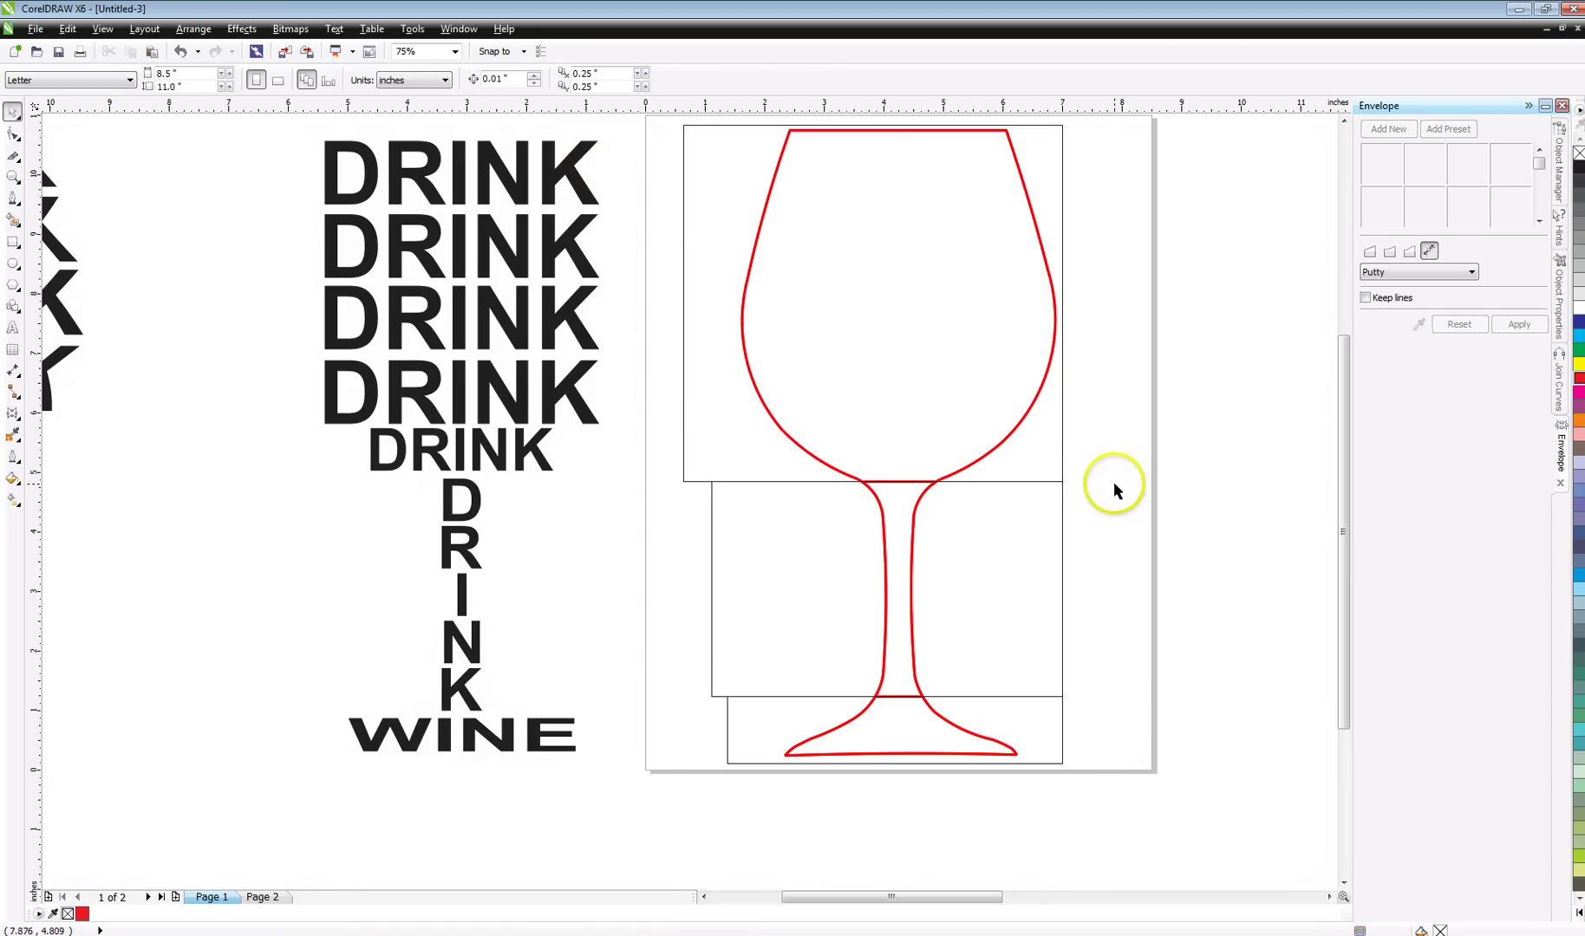
Delete the three helper rectangles
{"action": "left_click", "coordinate": [1058, 482]}
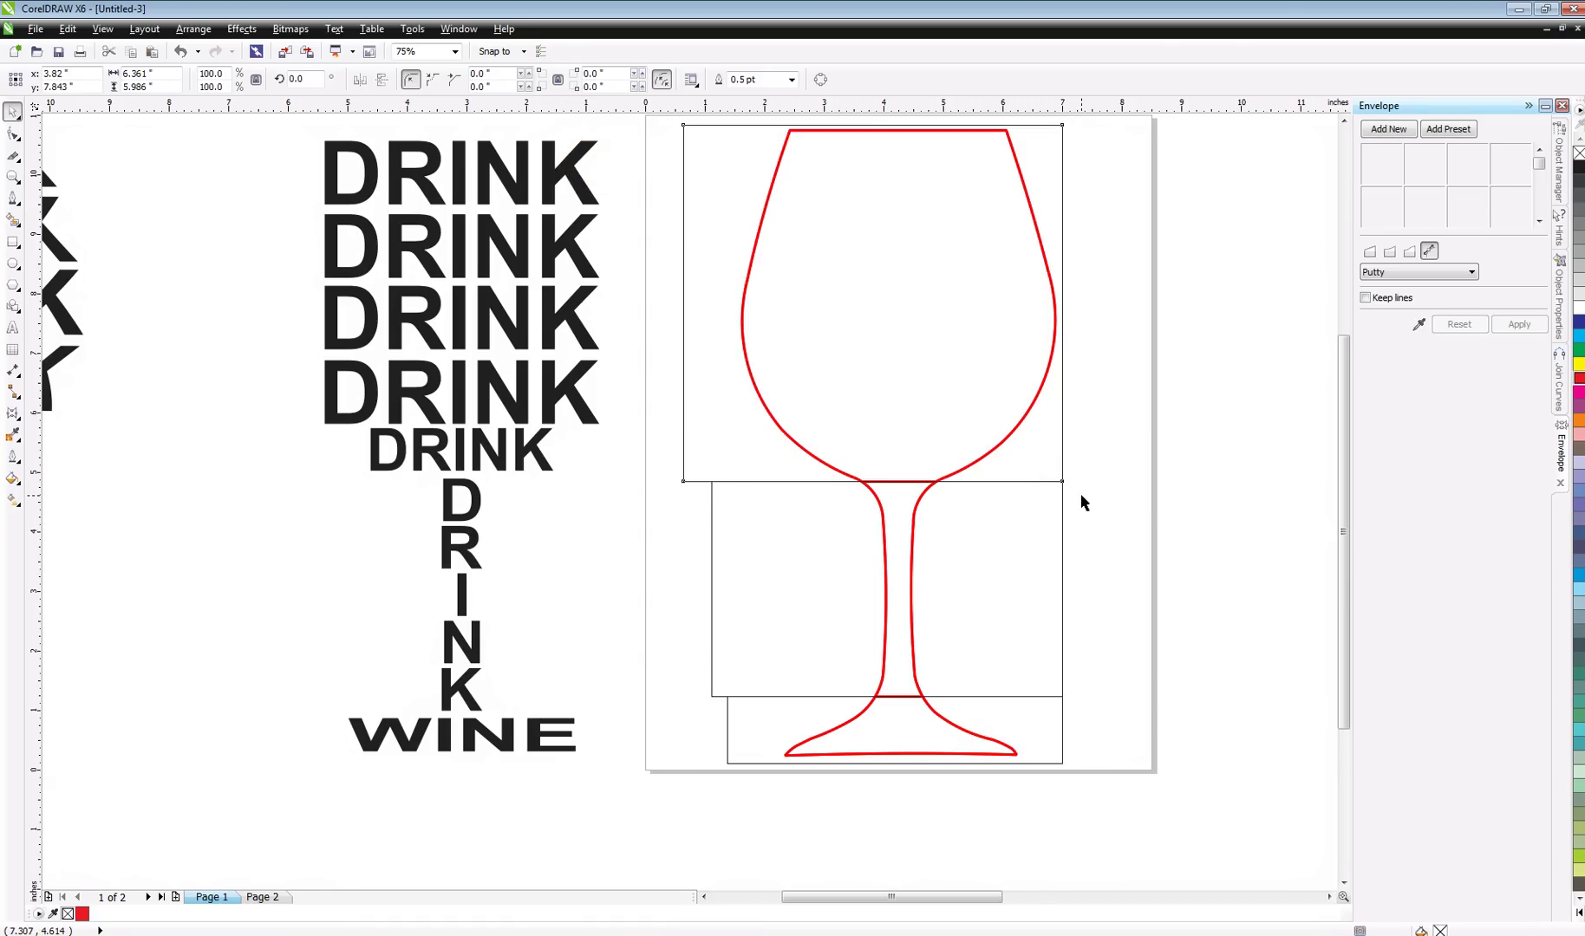
{"action": "key", "text": "Delete"}
{"action": "left_click", "coordinate": [1062, 533]}
{"action": "key", "text": "Delete"}
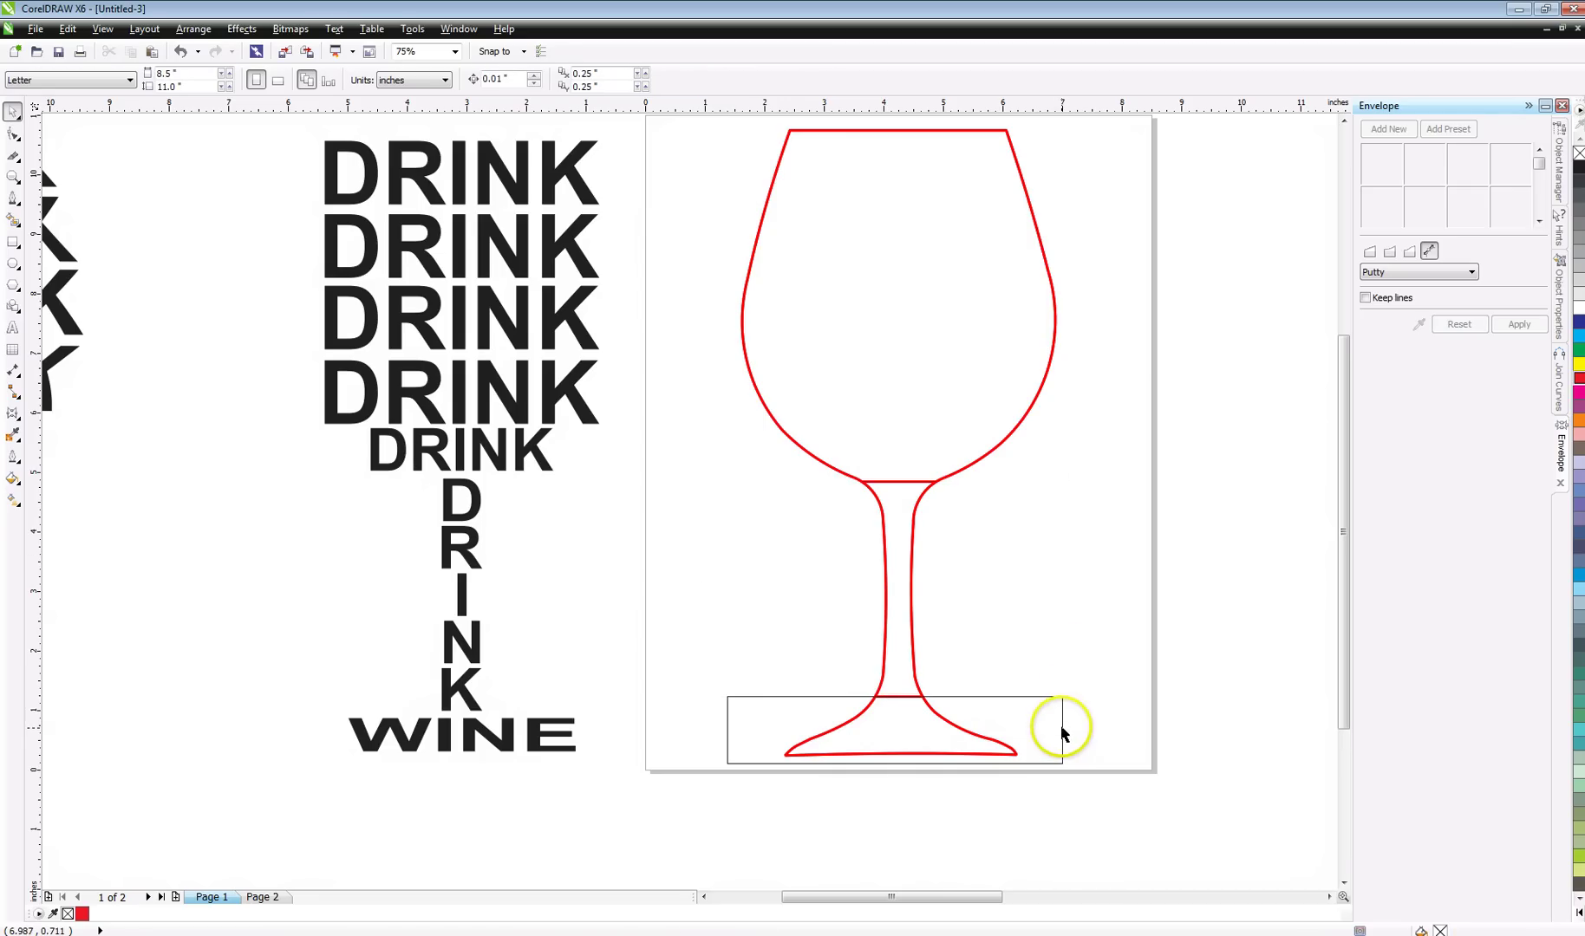
{"action": "left_click", "coordinate": [1064, 734]}
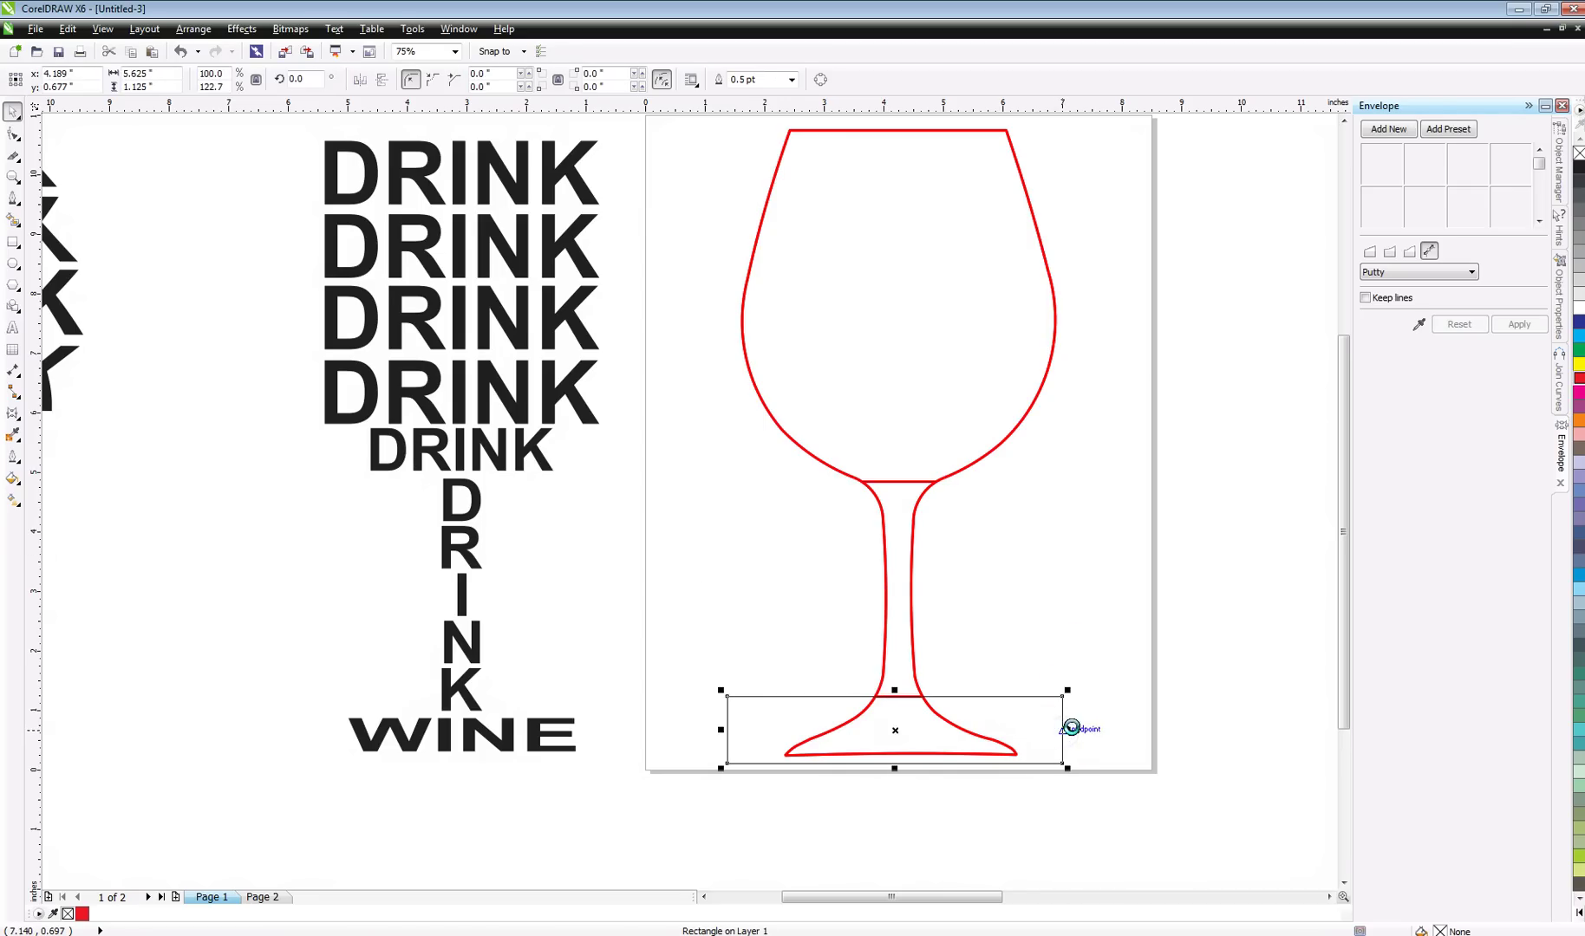
{"action": "key", "text": "Delete"}
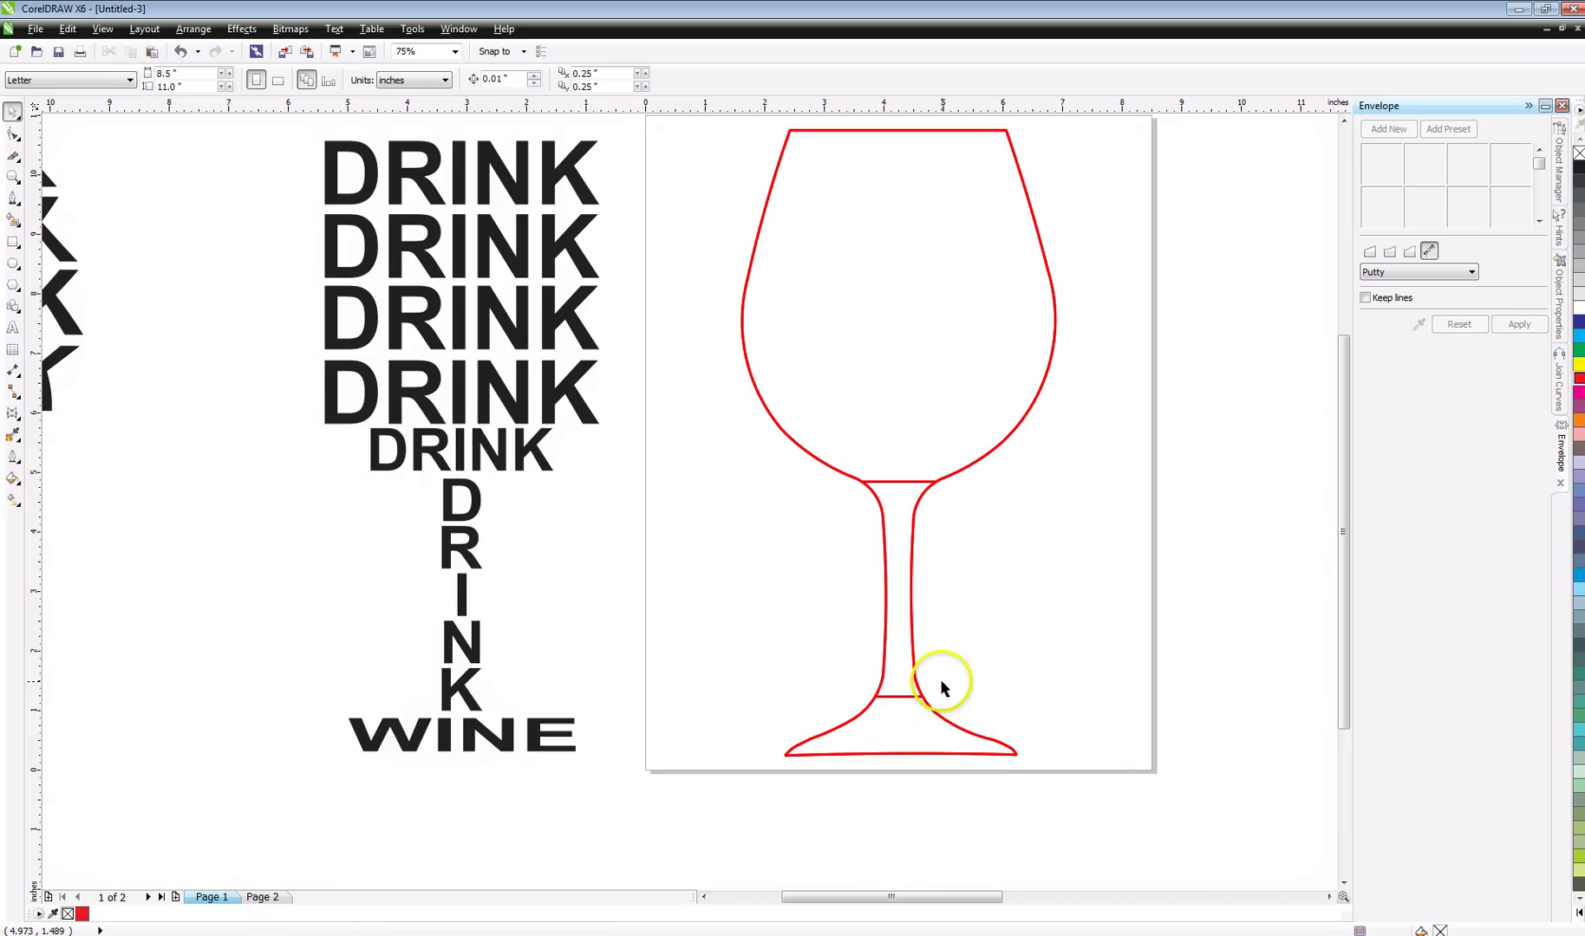
Move the base, stem and bowl pieces to the right of the page
{"action": "left_click", "coordinate": [906, 724]}
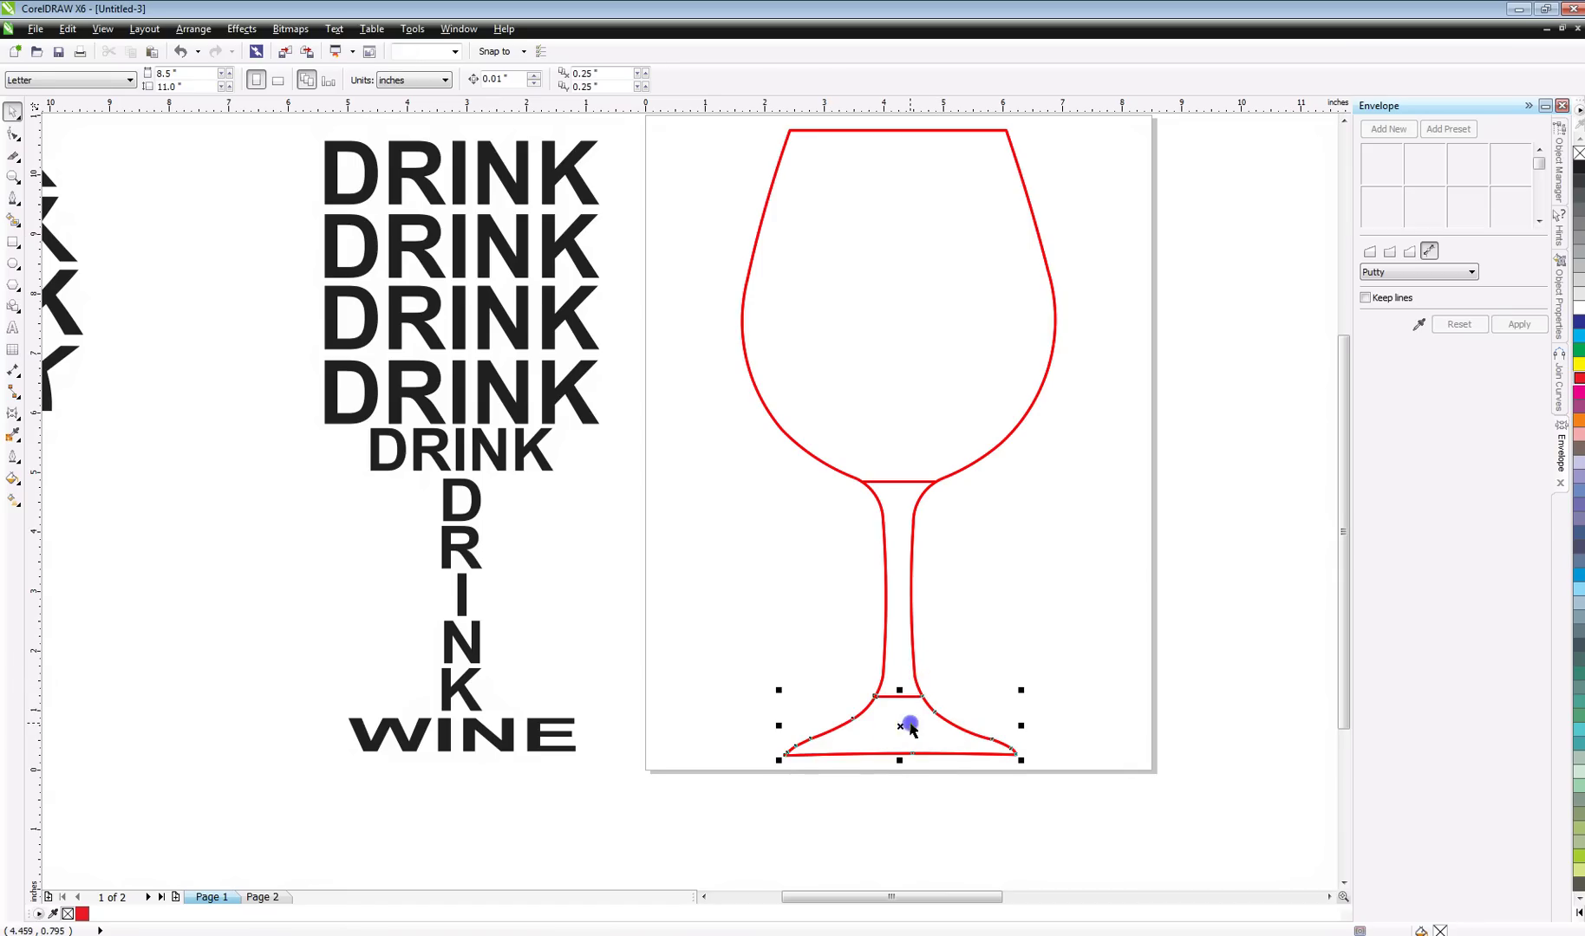
{"action": "left_click", "coordinate": [901, 654], "text": "shift"}
{"action": "left_click", "coordinate": [906, 449], "text": "shift"}
{"action": "left_click_drag", "start_coordinate": [906, 417], "coordinate": [1238, 439]}
{"action": "right_click", "coordinate": [1238, 439]}
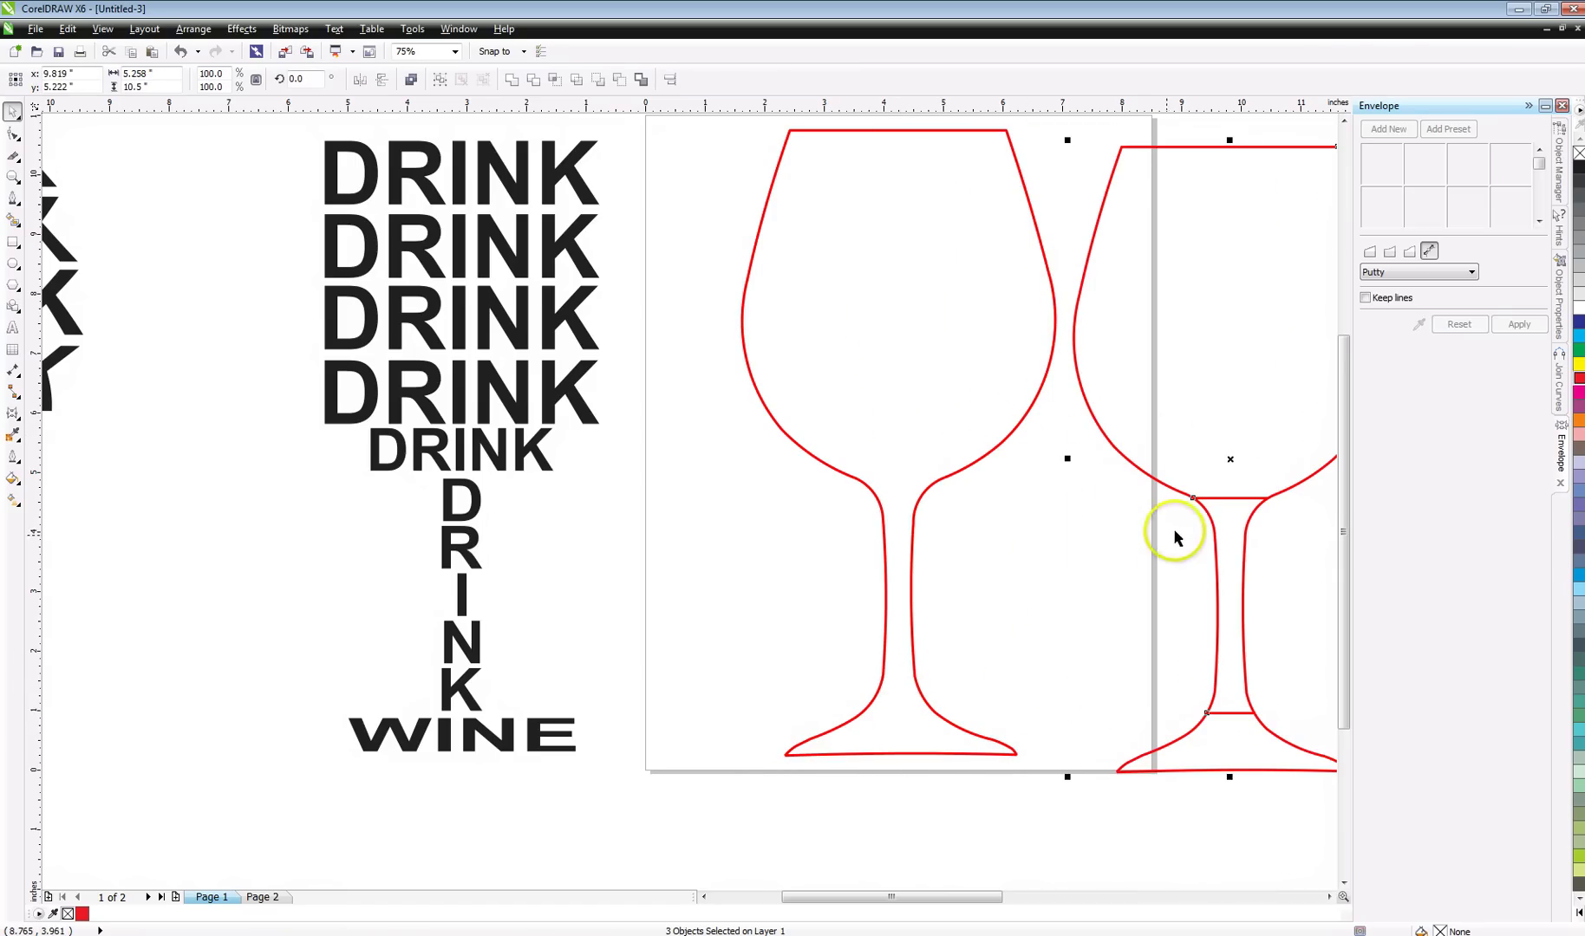
{"action": "left_click", "coordinate": [1132, 556]}
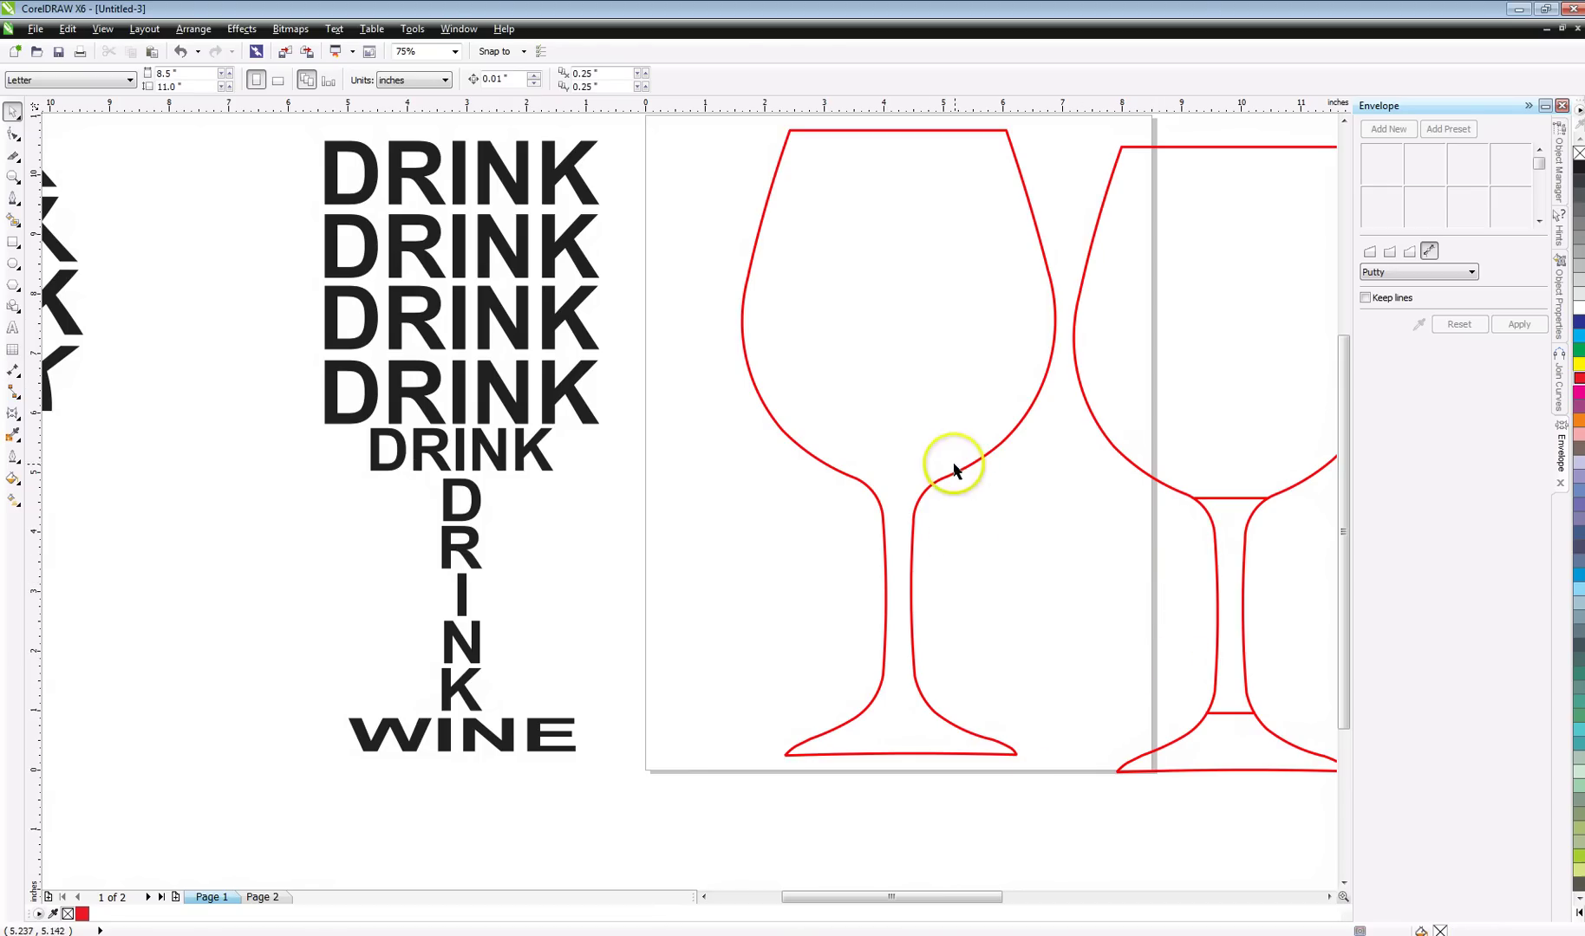
Check the separate glass pieces, then move the whole glass outline to the far left
{"action": "left_click", "coordinate": [1116, 451]}
{"action": "left_click", "coordinate": [1214, 583]}
{"action": "left_click", "coordinate": [1218, 600]}
{"action": "left_click", "coordinate": [1206, 732]}
{"action": "left_click", "coordinate": [1105, 630]}
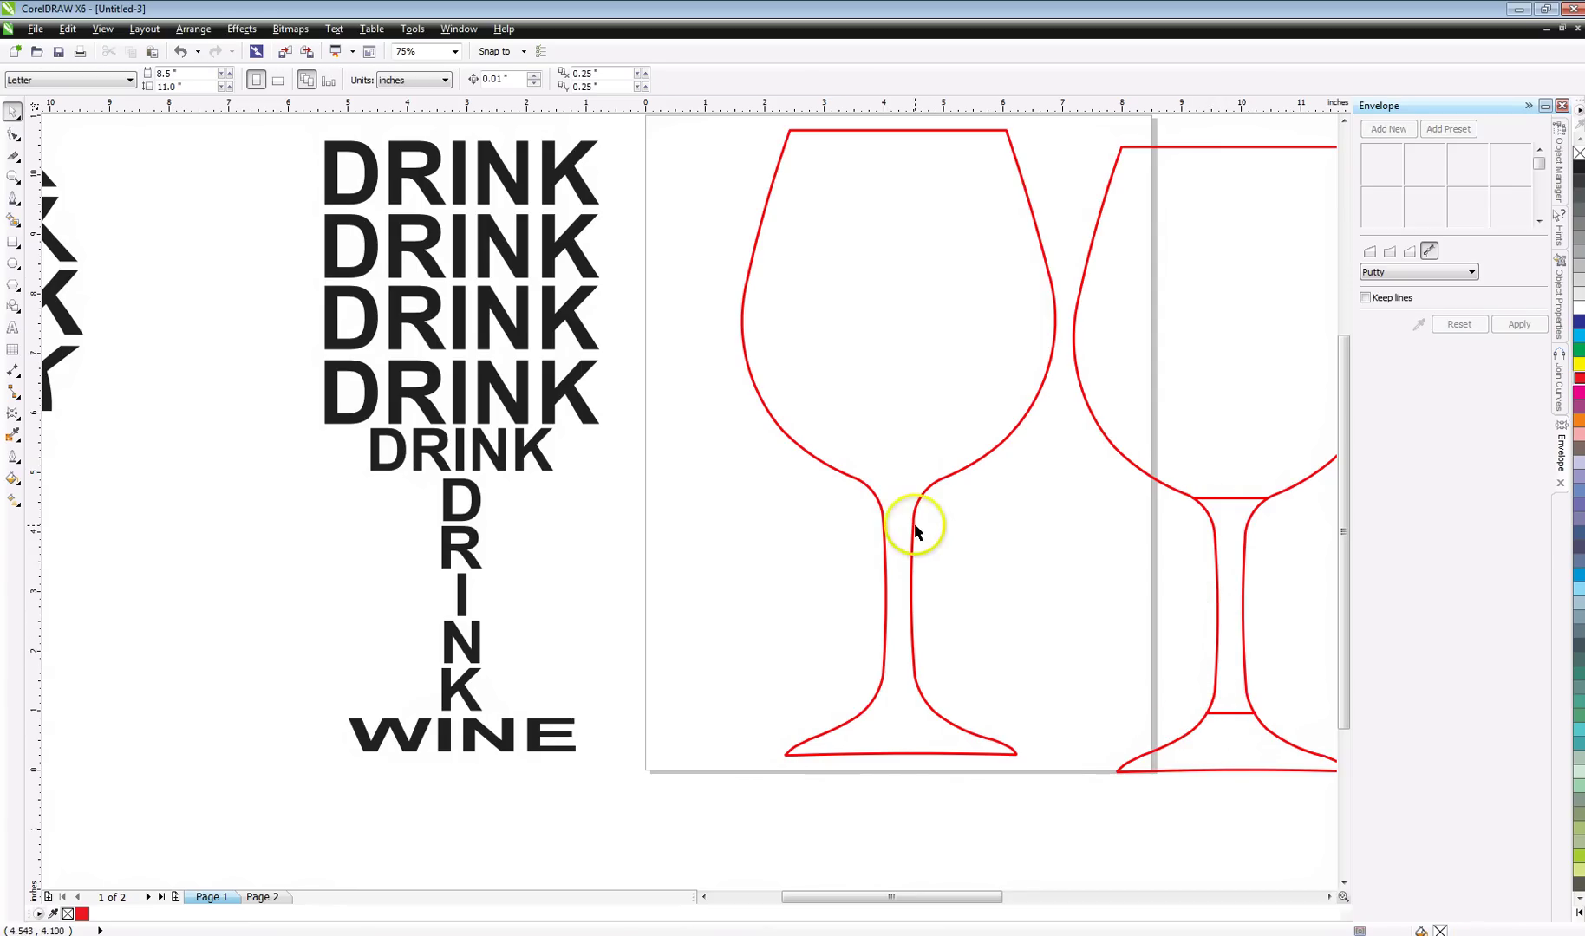
{"action": "left_click", "coordinate": [914, 518]}
{"action": "left_click_drag", "start_coordinate": [902, 442], "coordinate": [60, 454]}
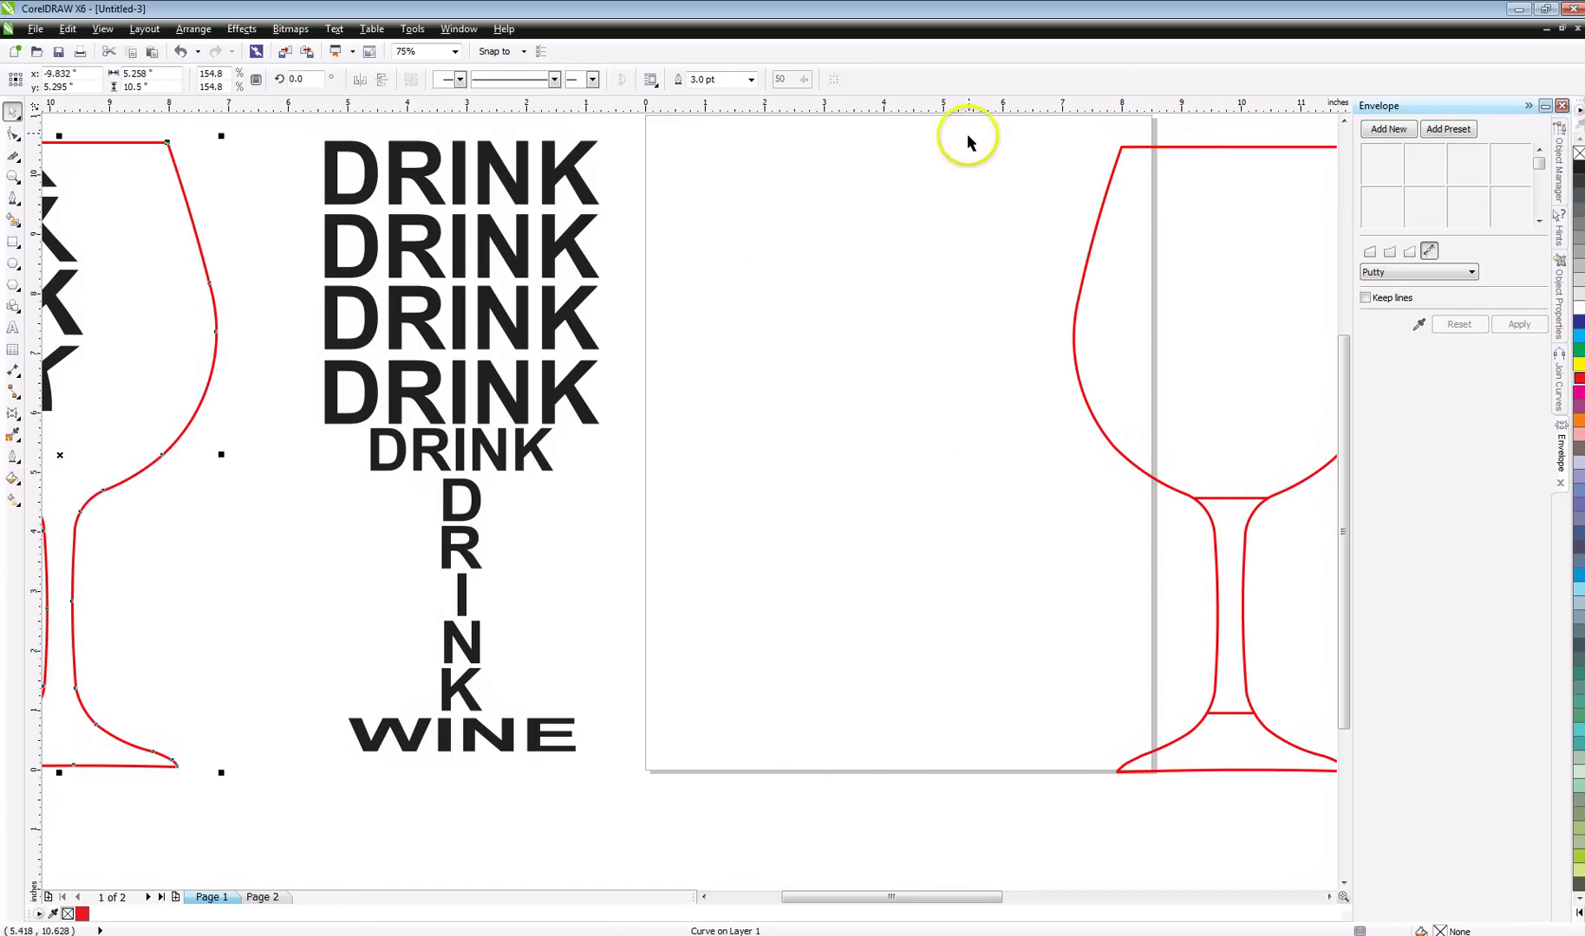
Move the three-piece split glass onto the page
{"action": "left_click_drag", "start_coordinate": [966, 131], "coordinate": [1275, 787]}
{"action": "left_click", "coordinate": [1102, 426]}
{"action": "left_click_drag", "start_coordinate": [1102, 426], "coordinate": [755, 422]}
{"action": "left_click", "coordinate": [947, 516]}
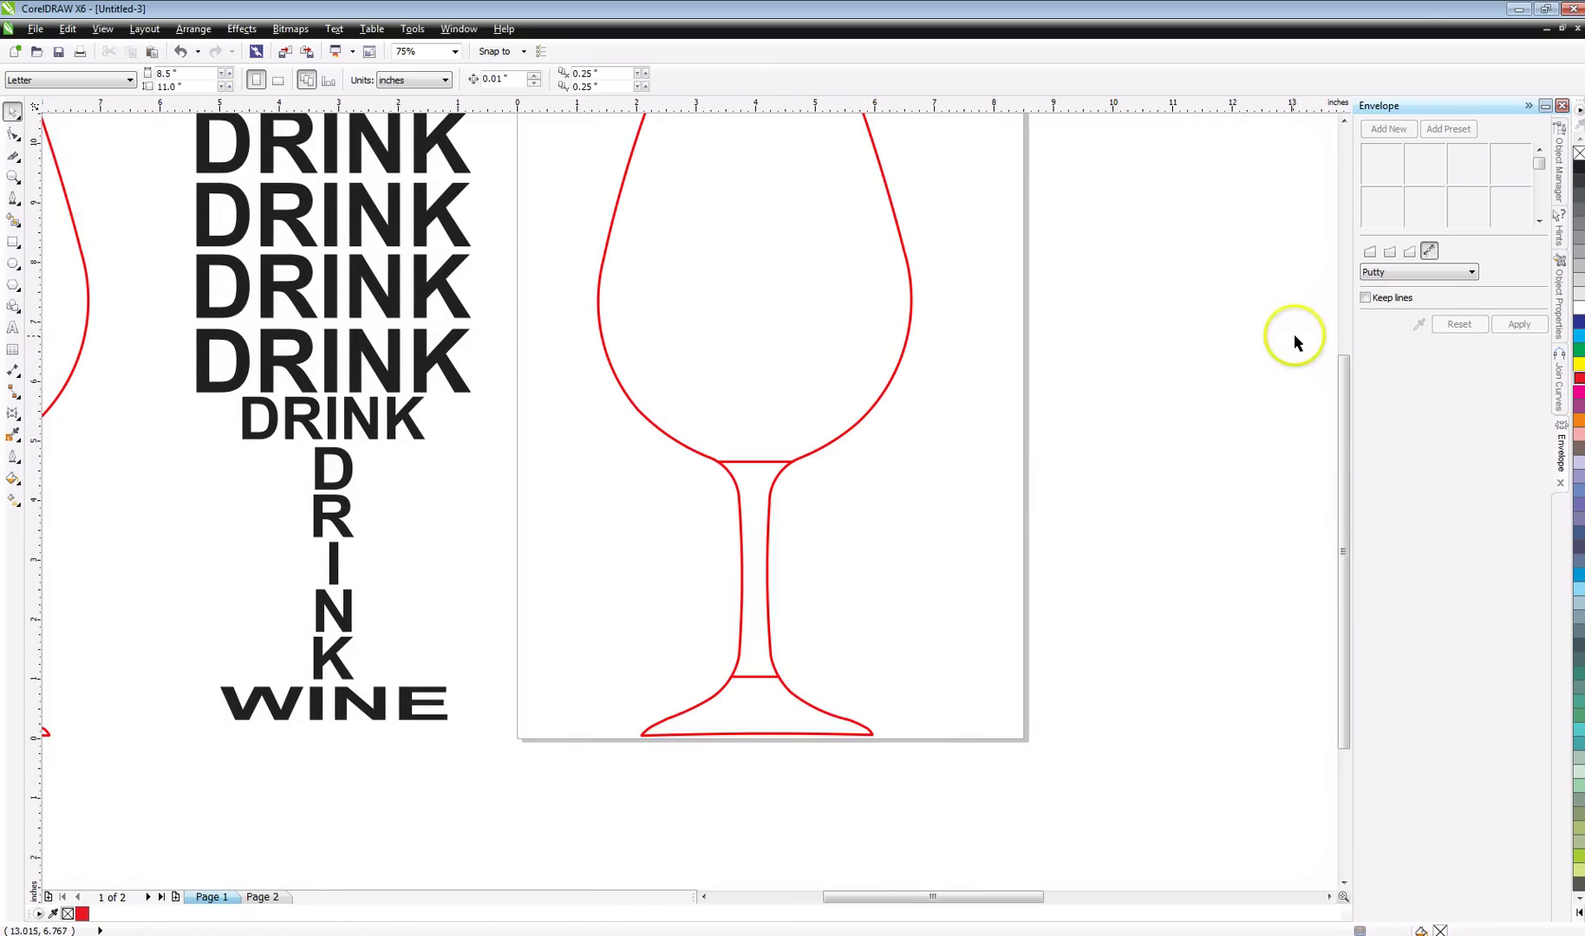
{"action": "left_click", "coordinate": [1344, 123]}
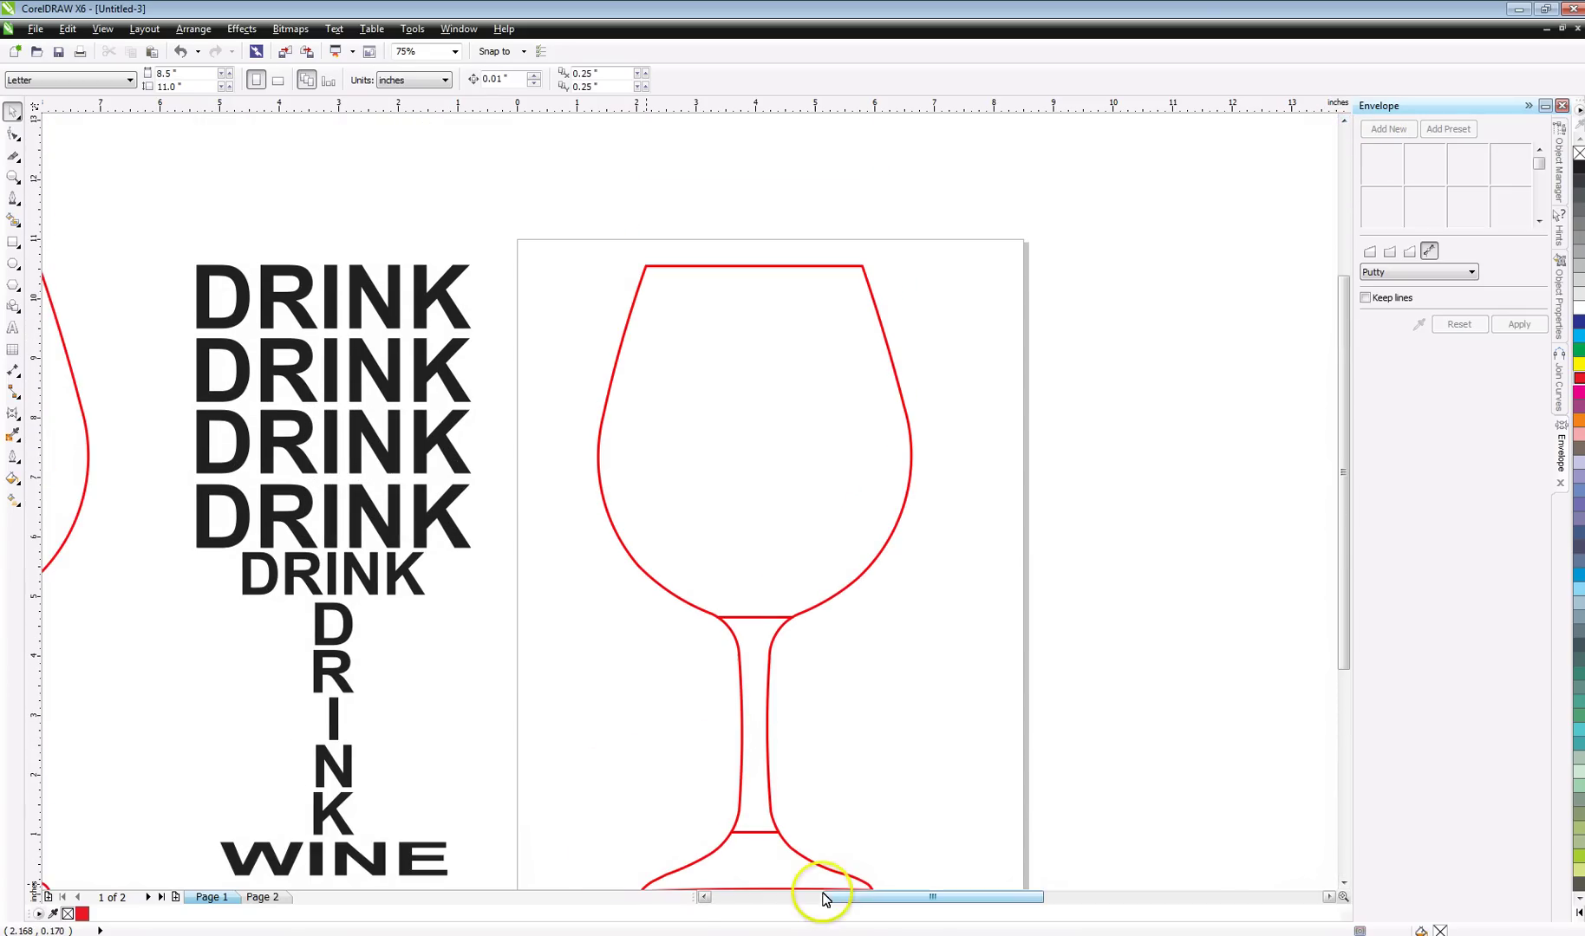
{"action": "left_click_drag", "start_coordinate": [842, 898], "coordinate": [821, 906]}
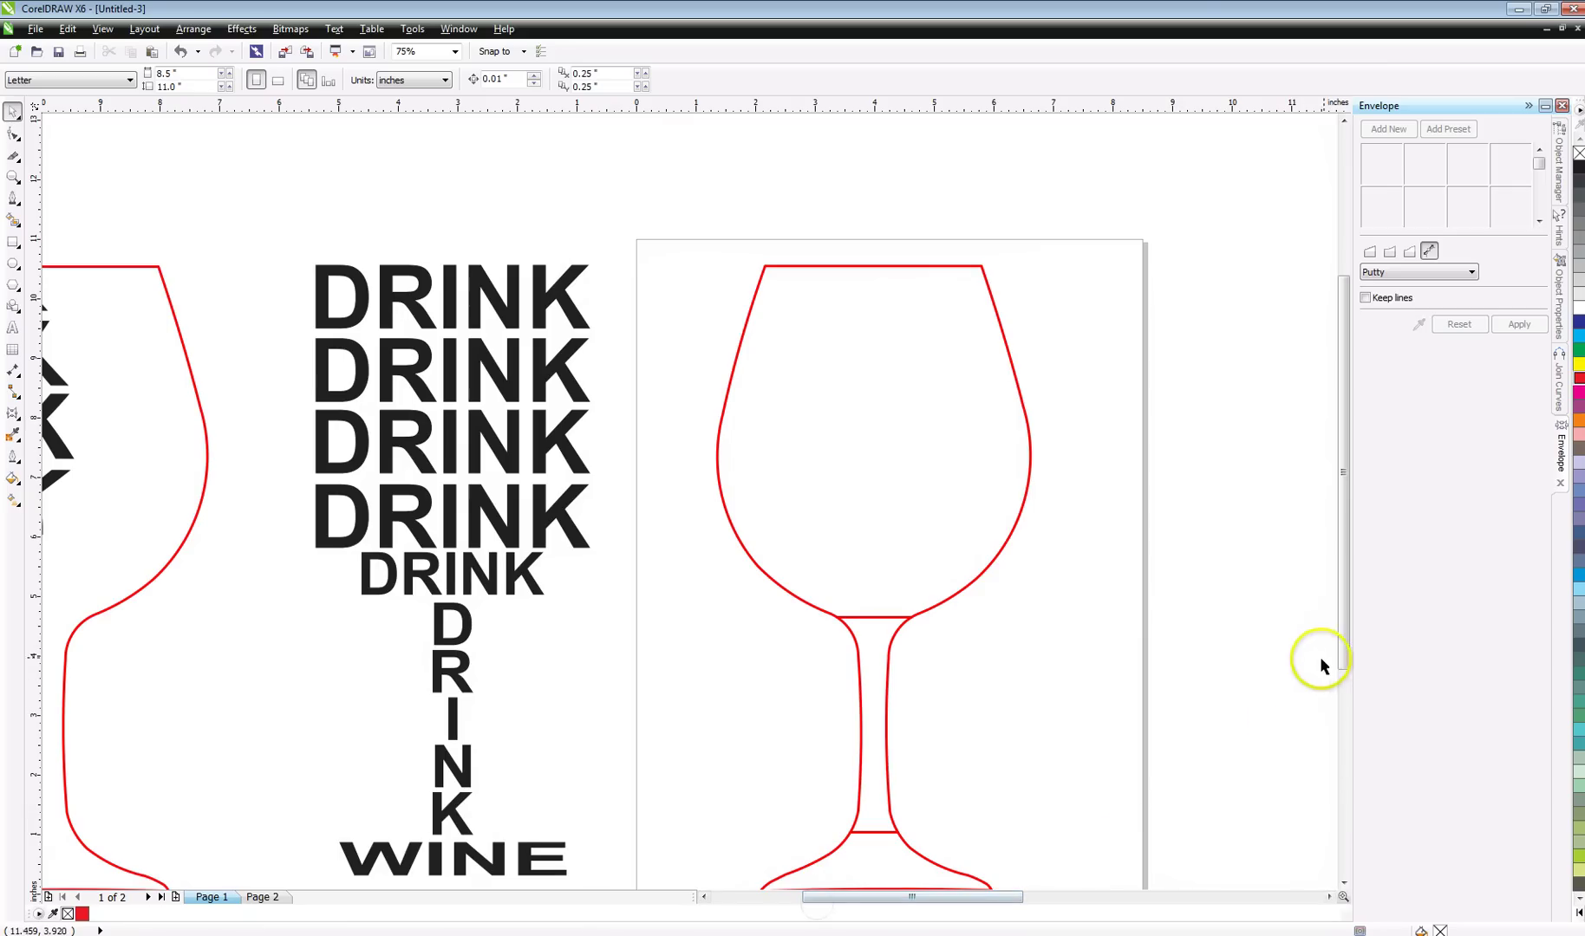
Envelope the word WINE using the glass base piece as its shape
{"action": "left_click_drag", "start_coordinate": [1341, 658], "coordinate": [1342, 680]}
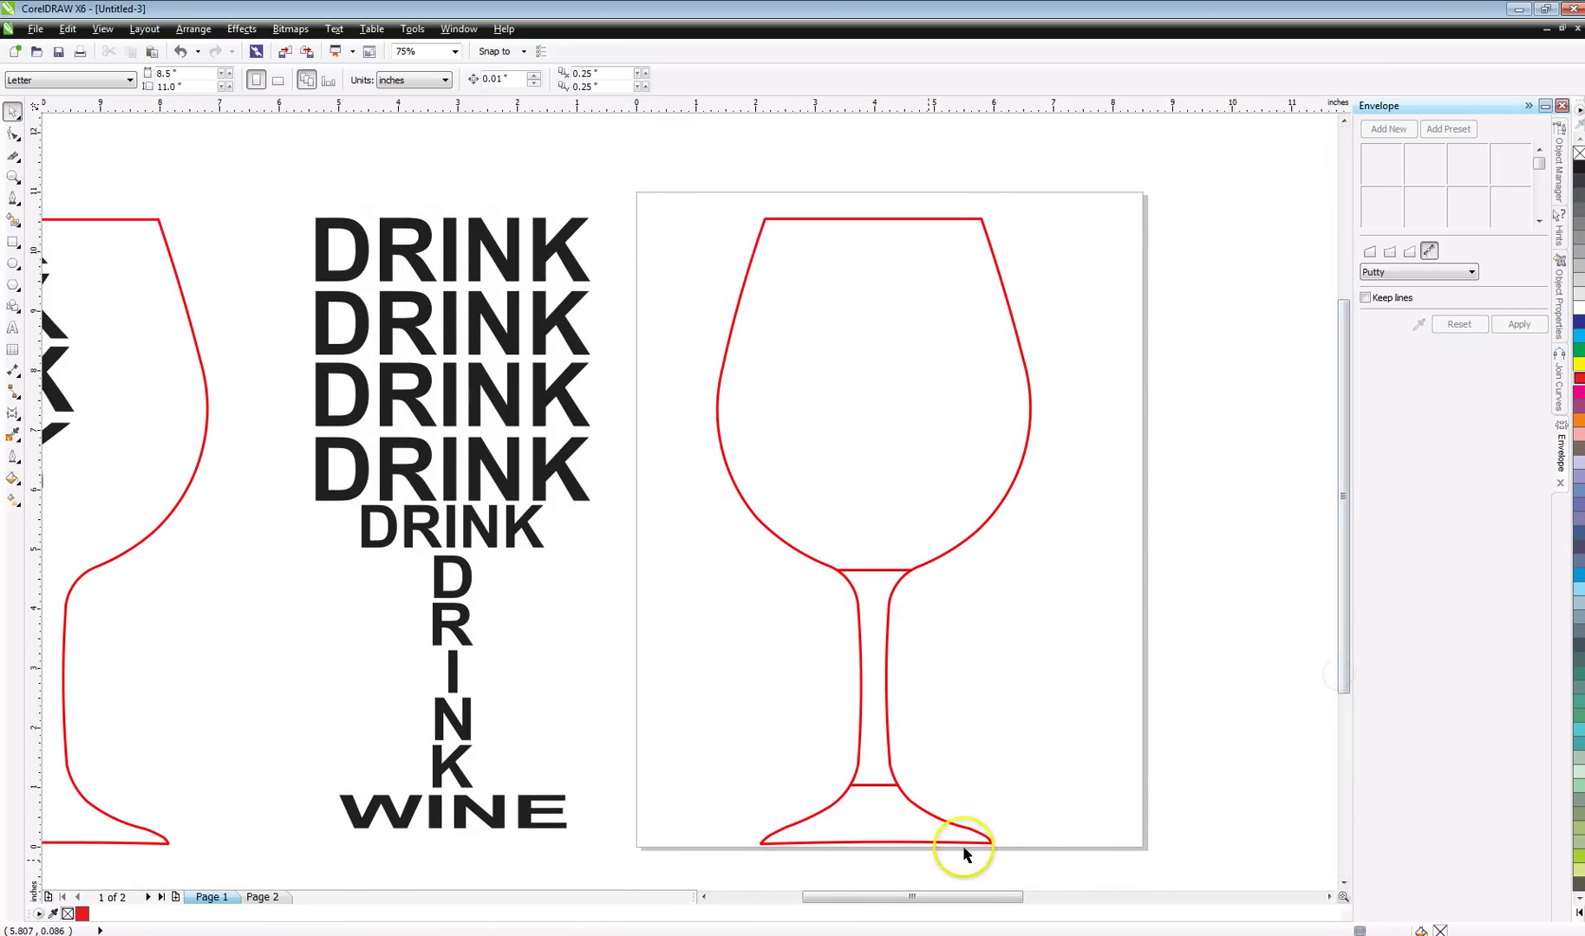
{"action": "left_click", "coordinate": [524, 822]}
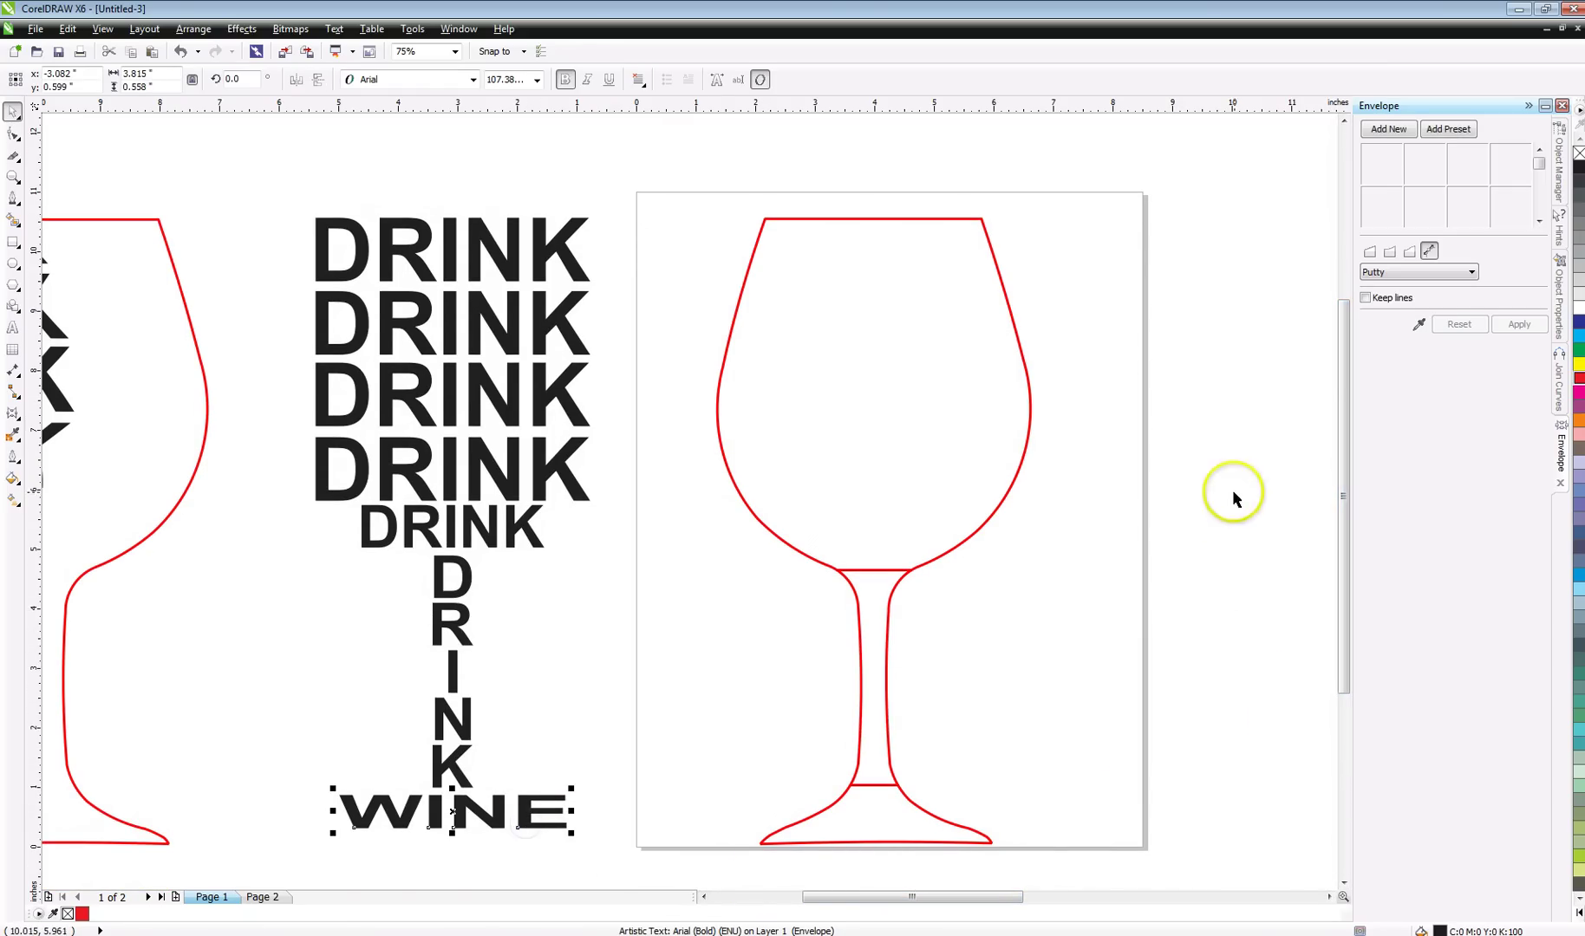
{"action": "left_click", "coordinate": [1418, 324]}
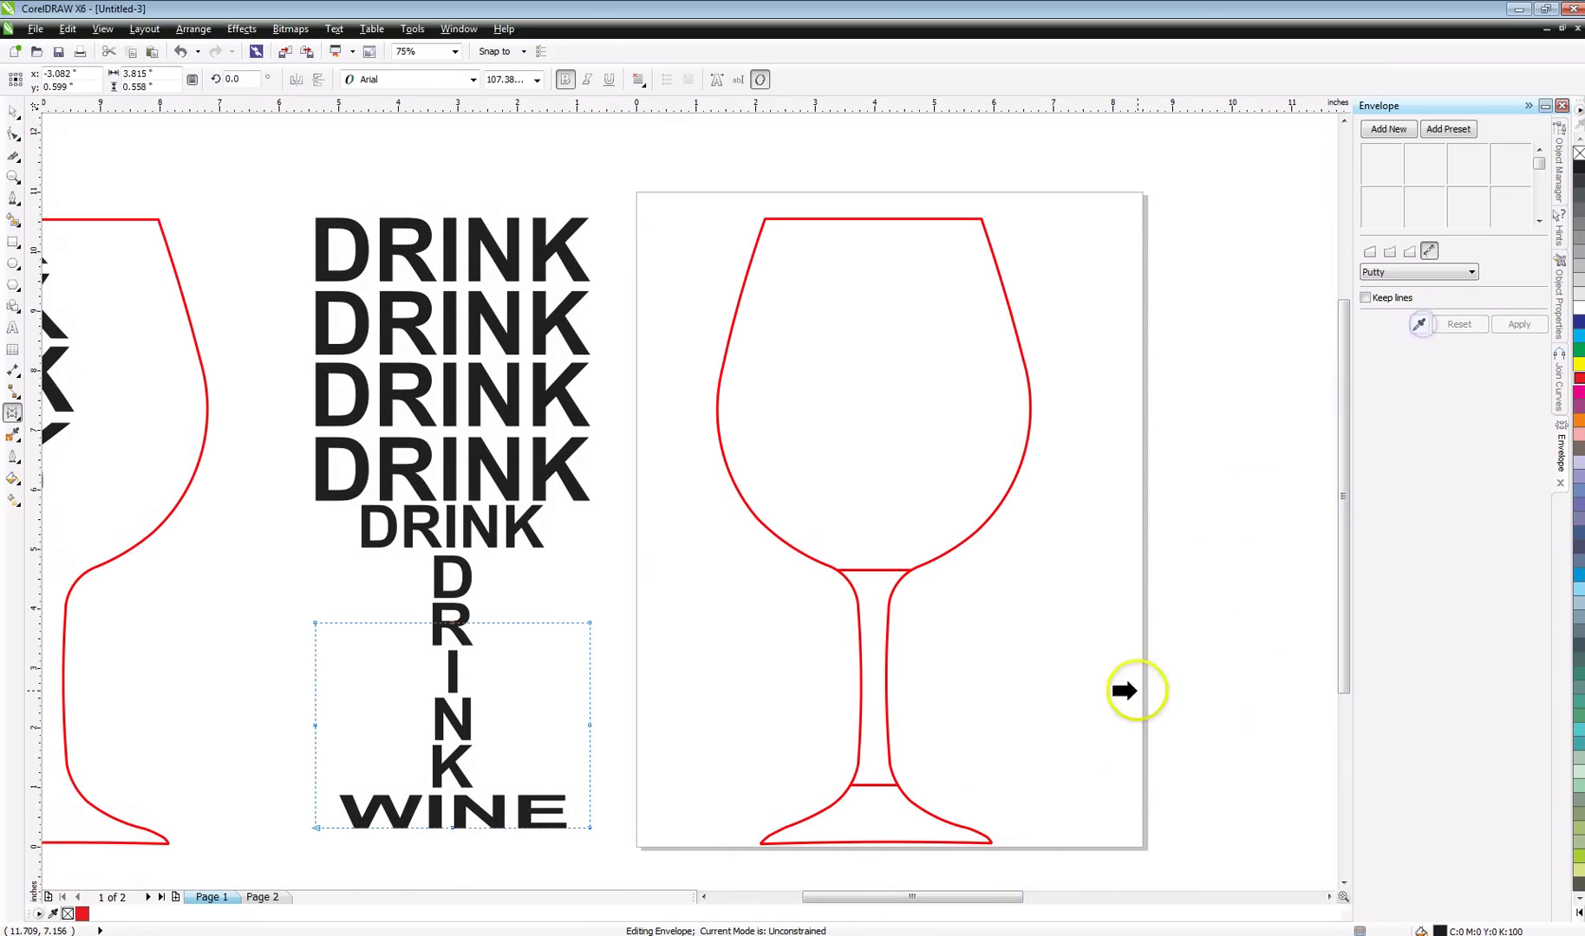
{"action": "left_click", "coordinate": [854, 837]}
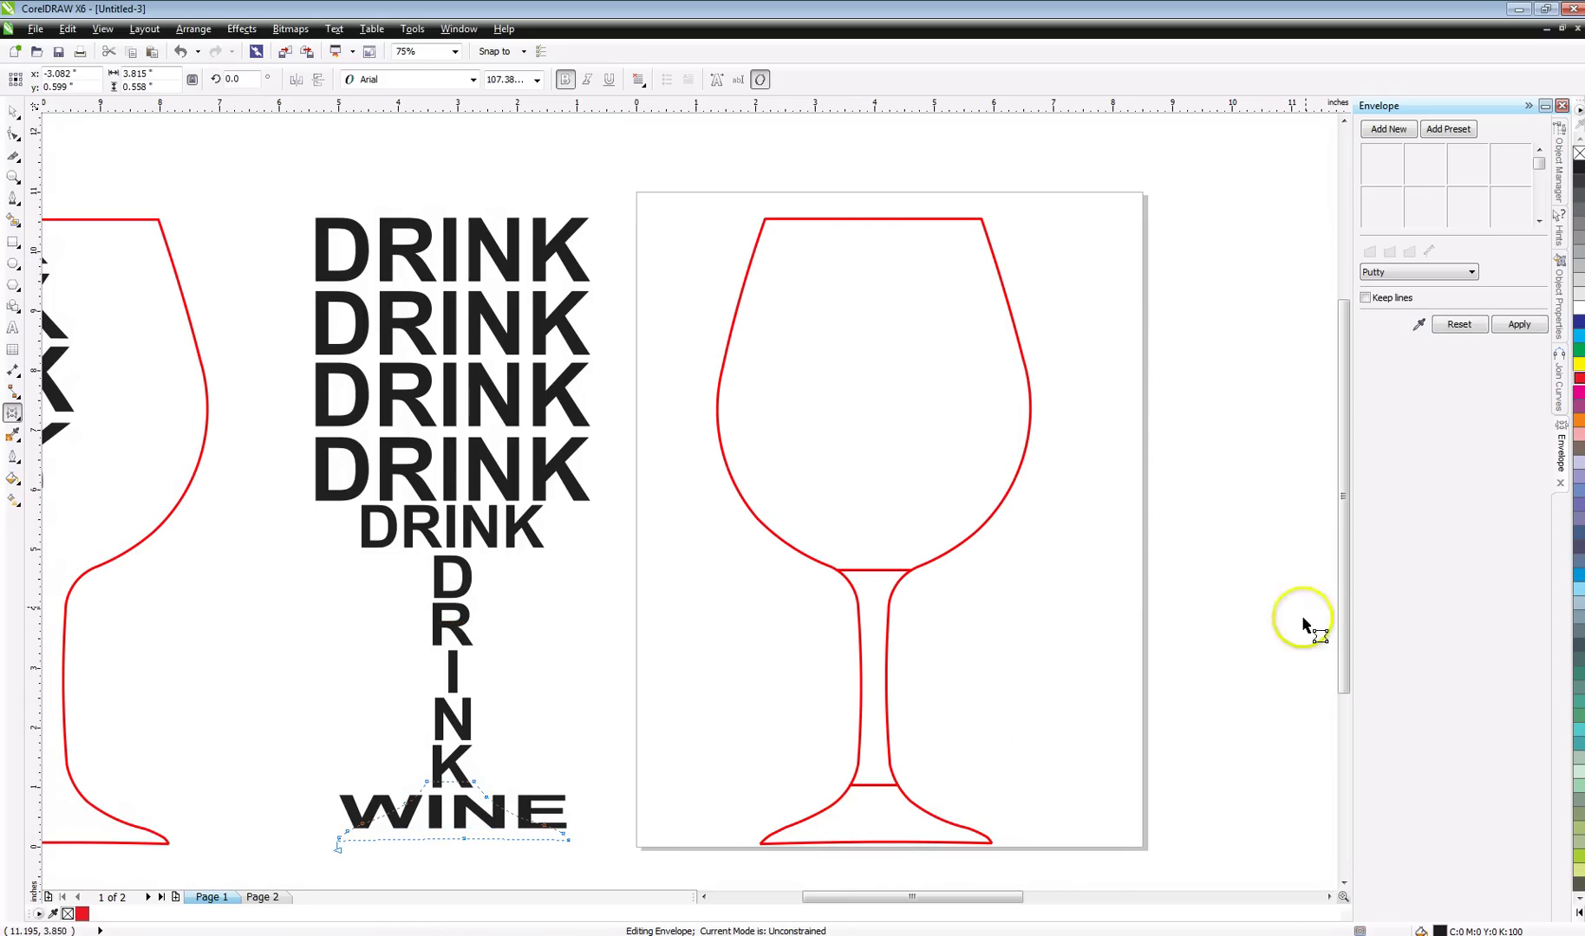
{"action": "left_click", "coordinate": [1521, 325]}
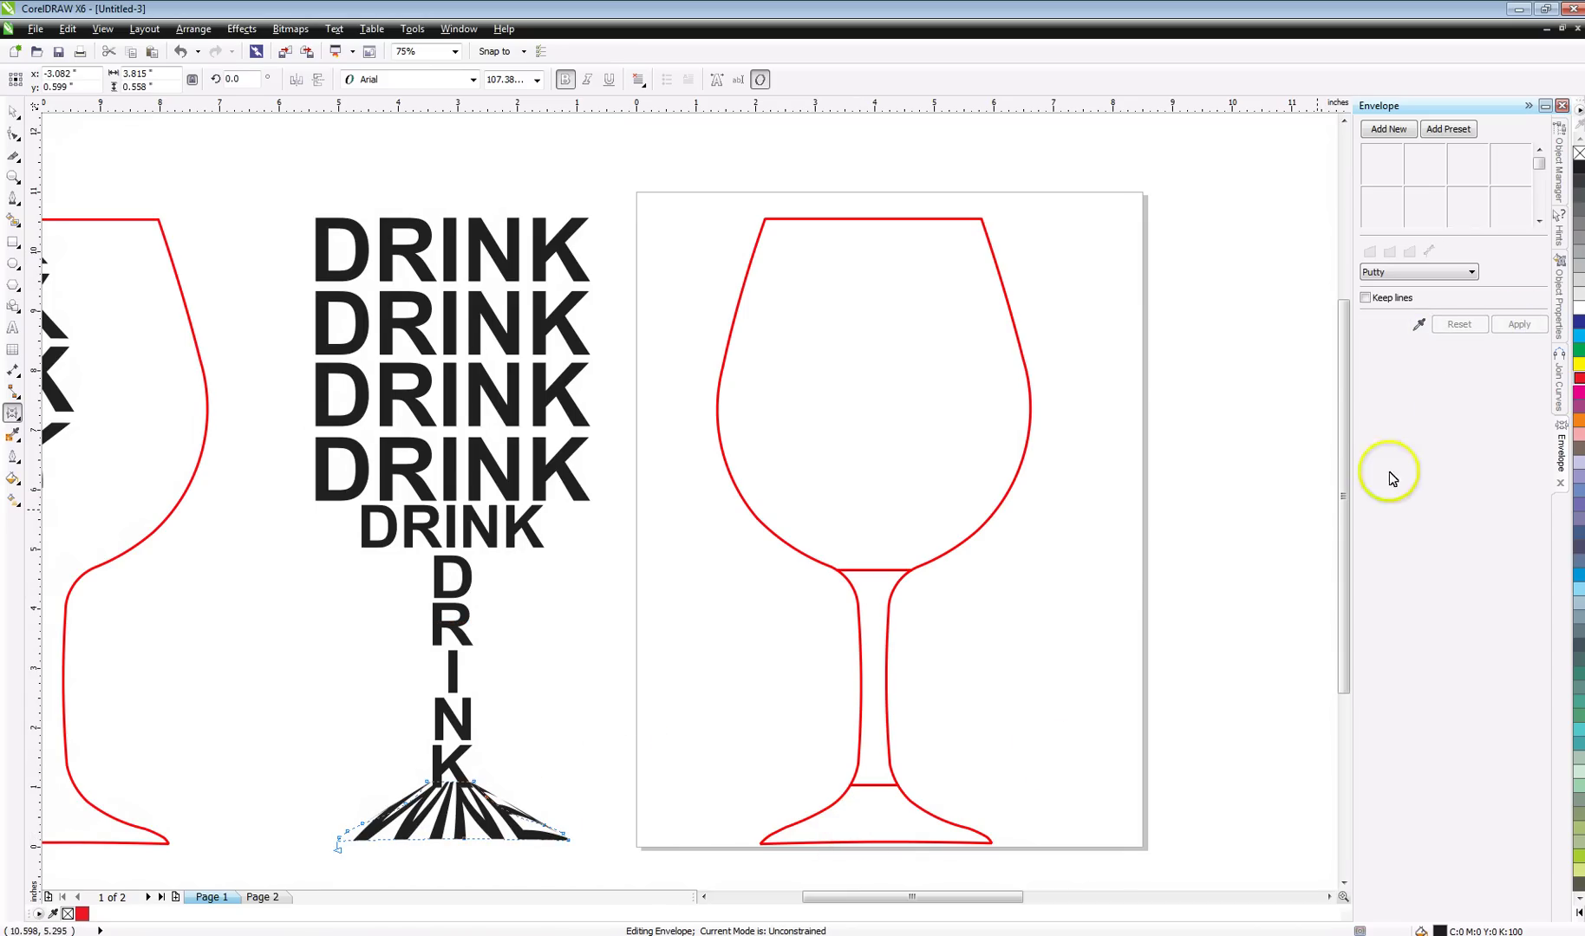
{"action": "left_click", "coordinate": [1420, 326]}
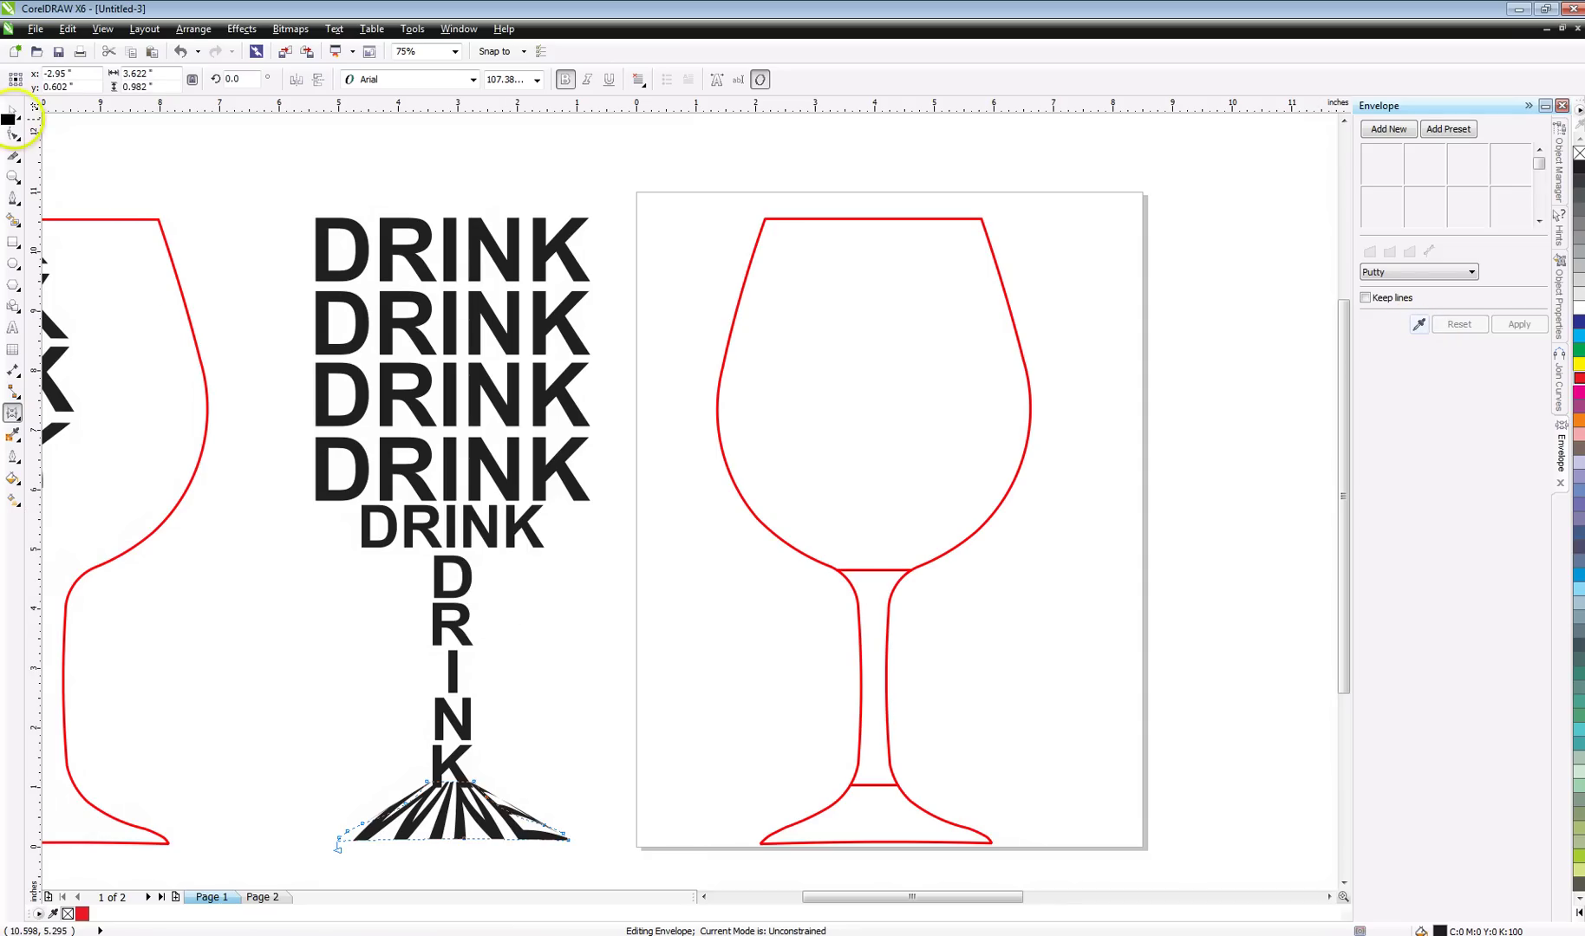
Select the vertical D, R, I, N, K stem letters and group them
{"action": "left_click", "coordinate": [22, 119]}
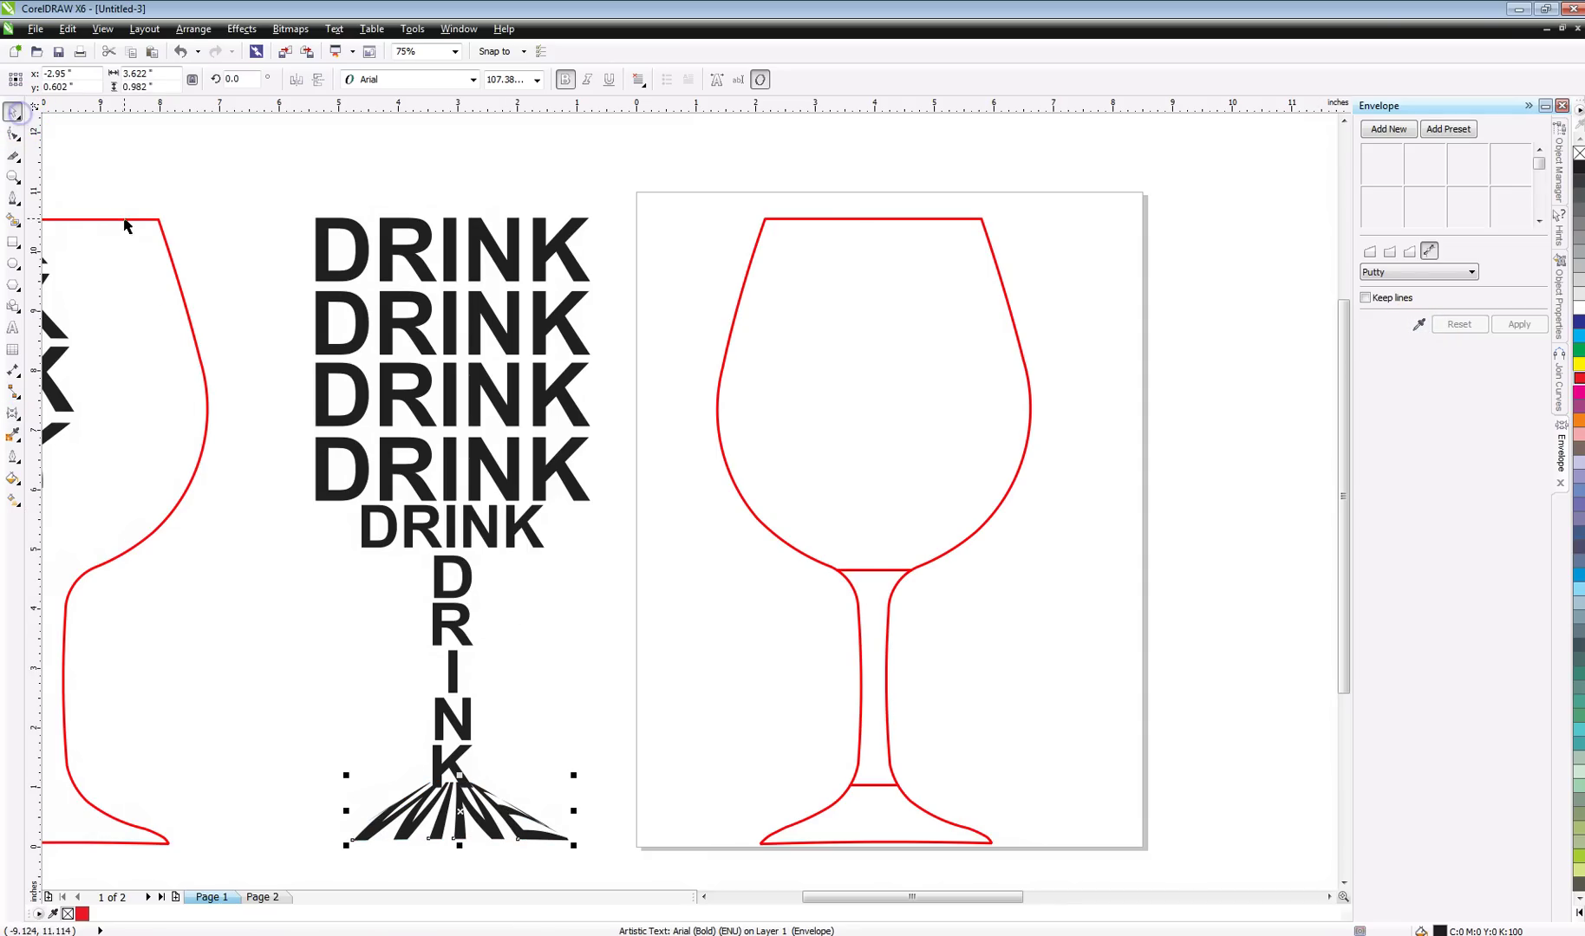
{"action": "left_click", "coordinate": [442, 581]}
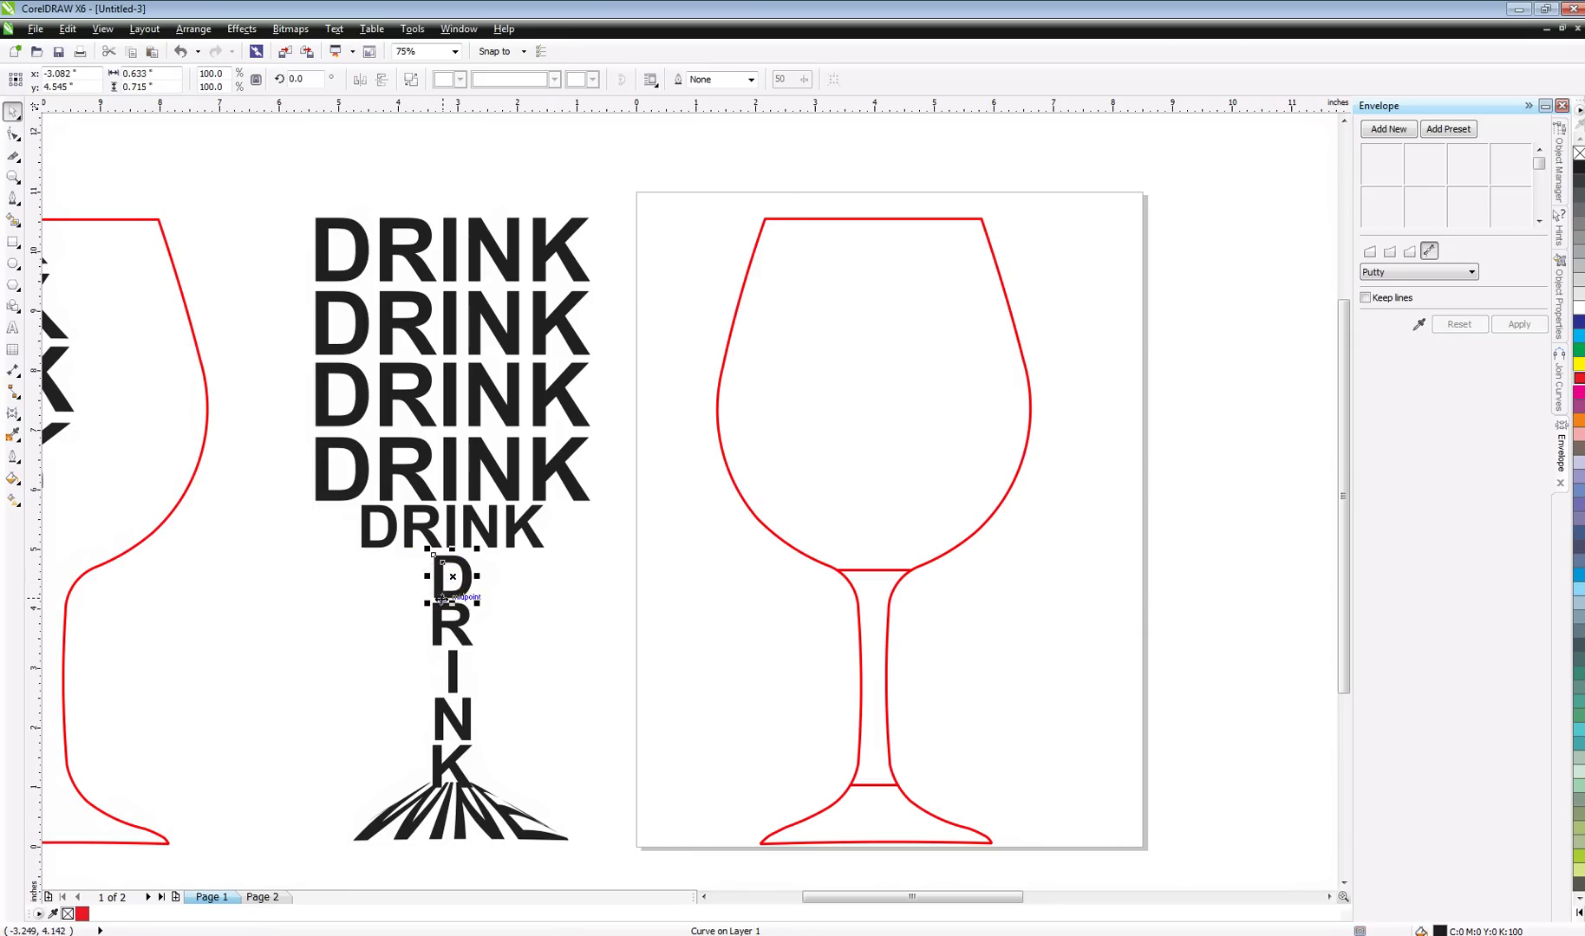
{"action": "left_click", "coordinate": [438, 626], "text": "shift"}
{"action": "left_click", "coordinate": [456, 668], "text": "shift"}
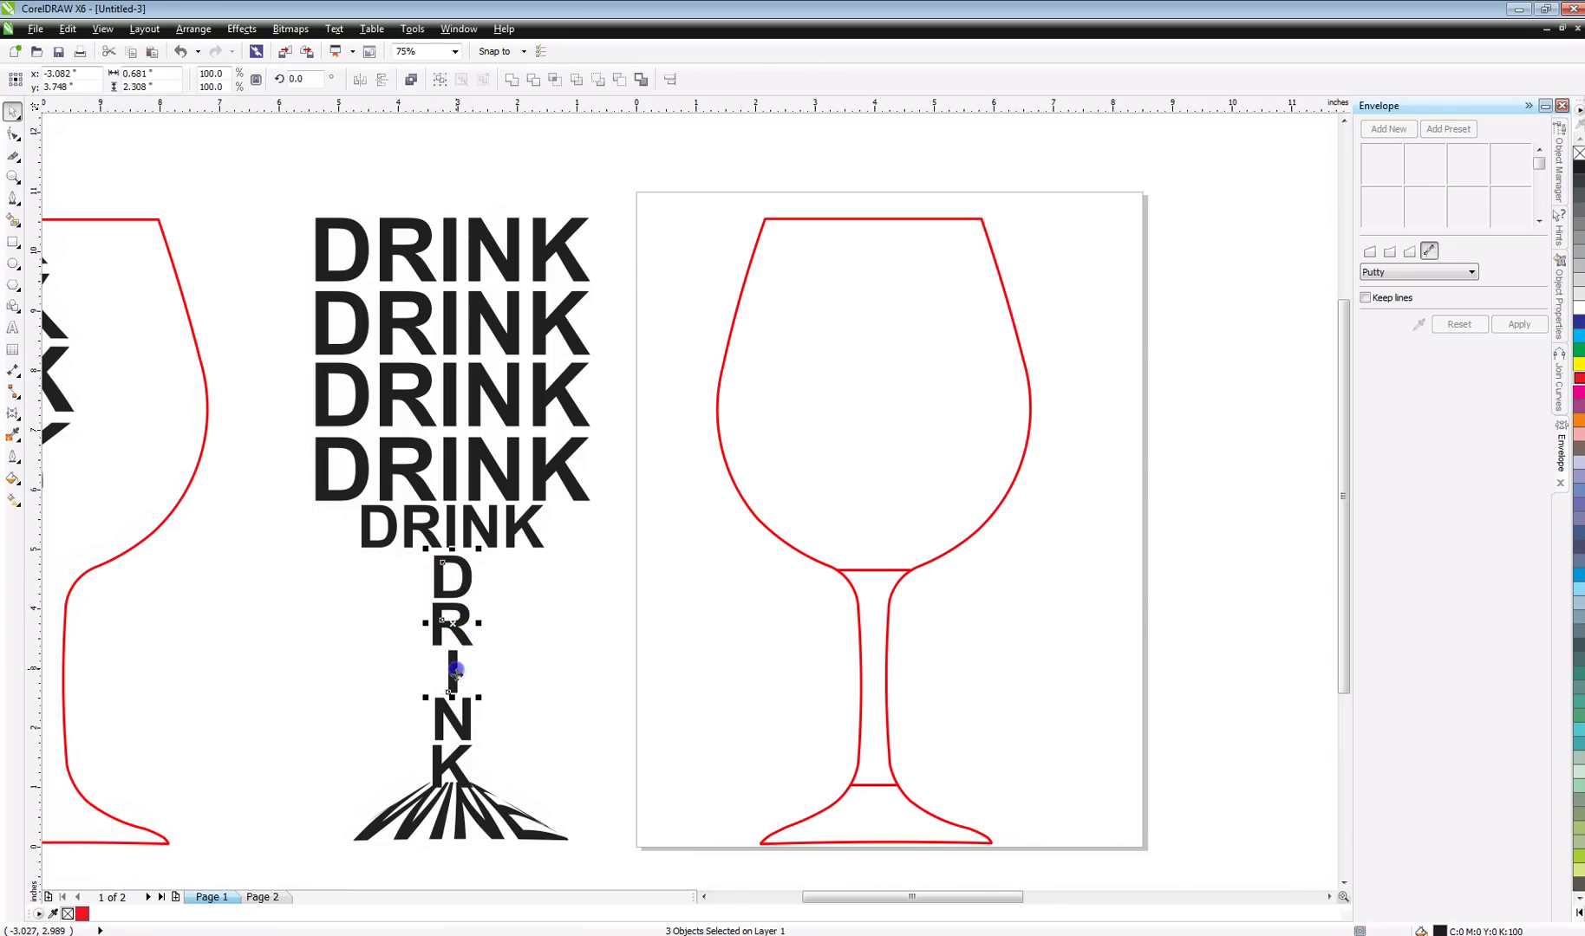
{"action": "left_click", "coordinate": [463, 732], "text": "shift"}
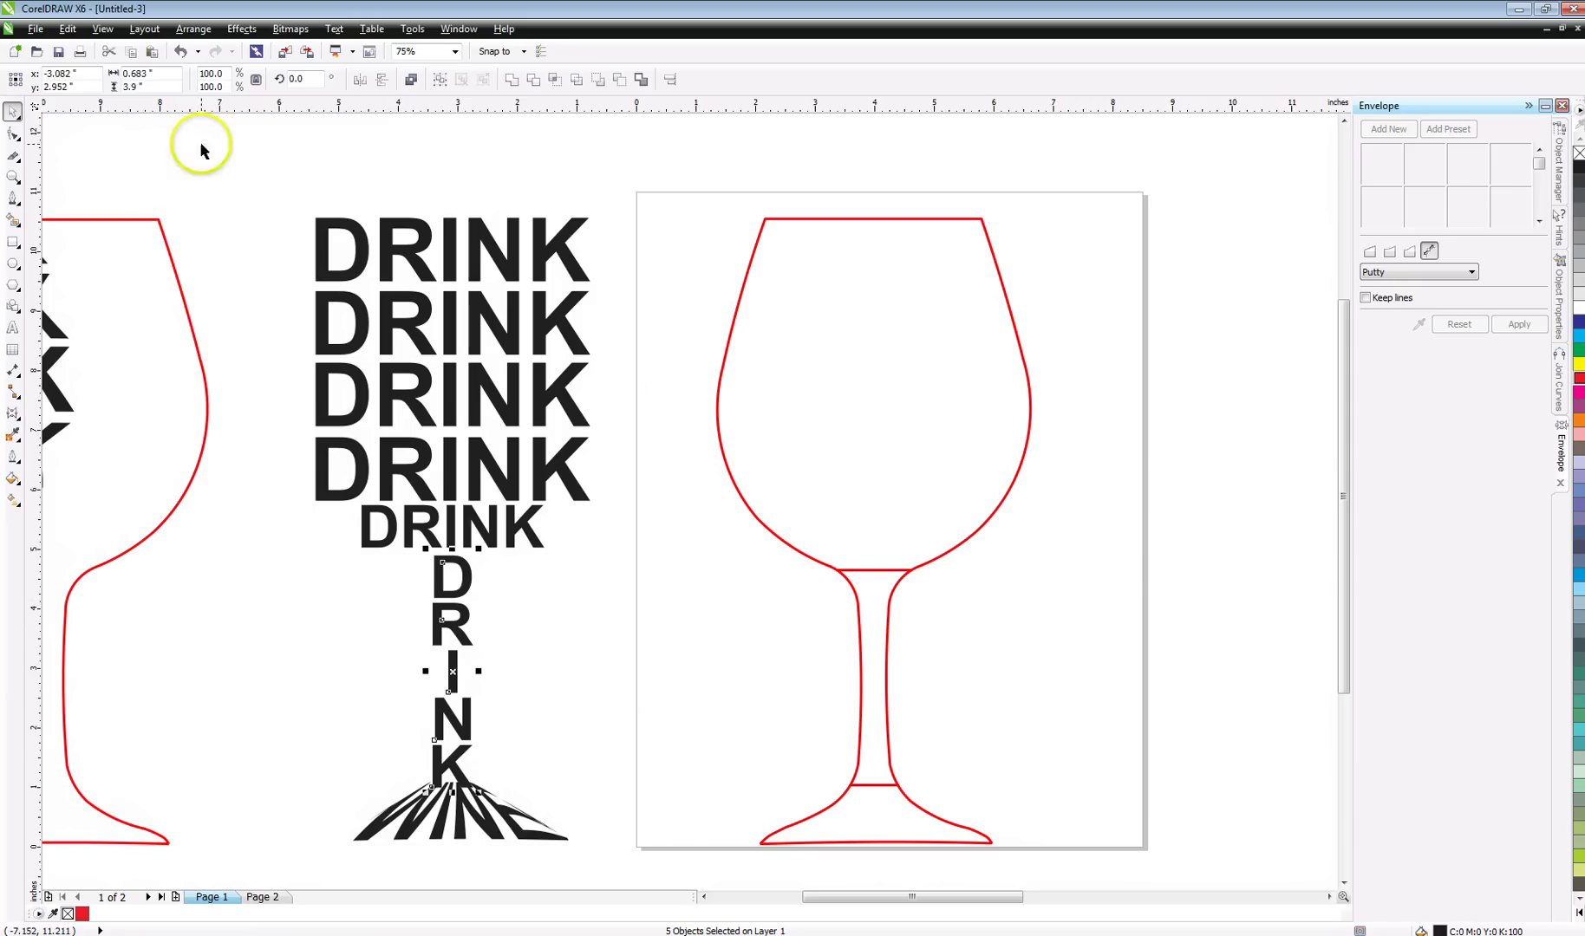
{"action": "left_click", "coordinate": [193, 29]}
{"action": "left_click", "coordinate": [211, 130]}
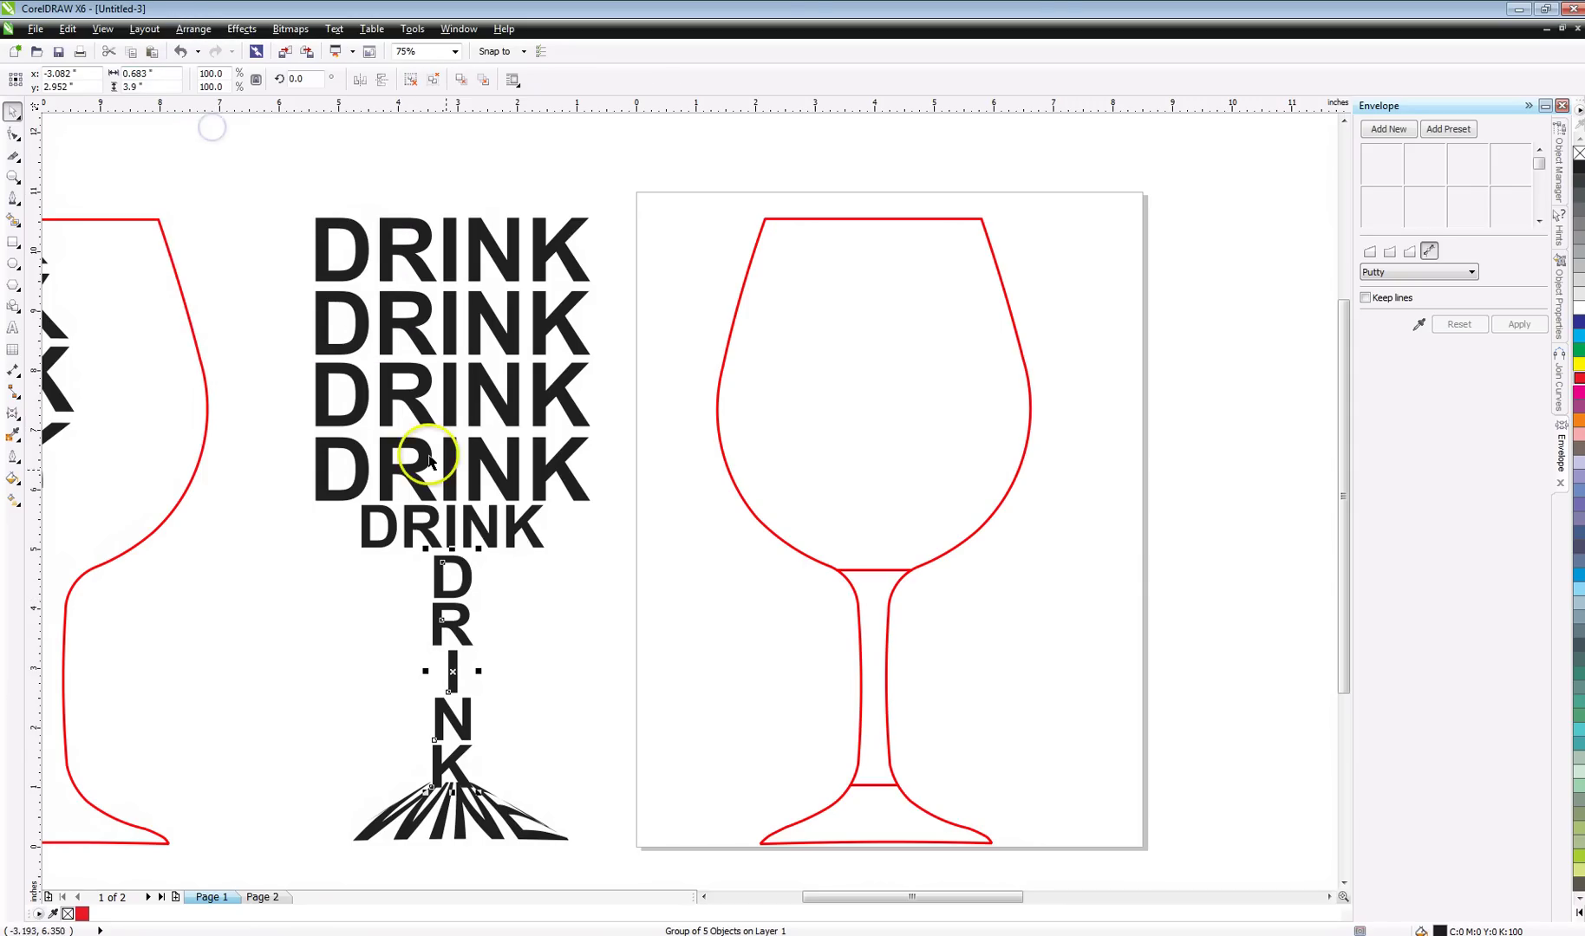
Apply an envelope taken from the glass stem outline to the grouped letters
{"action": "left_click", "coordinate": [1420, 325]}
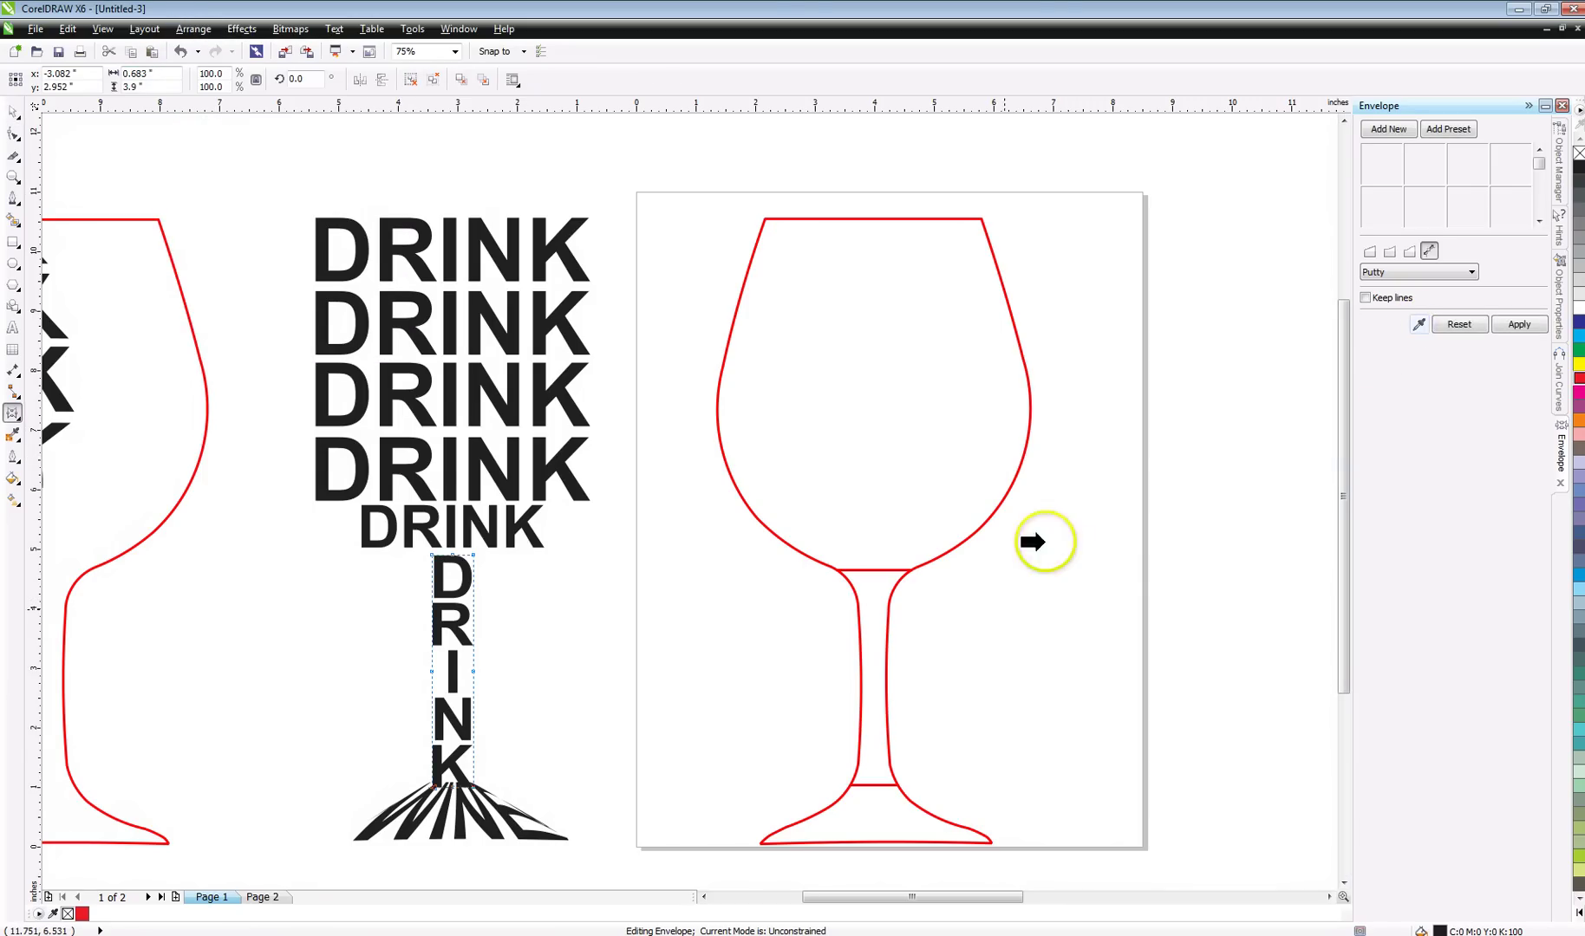
{"action": "left_click", "coordinate": [872, 677]}
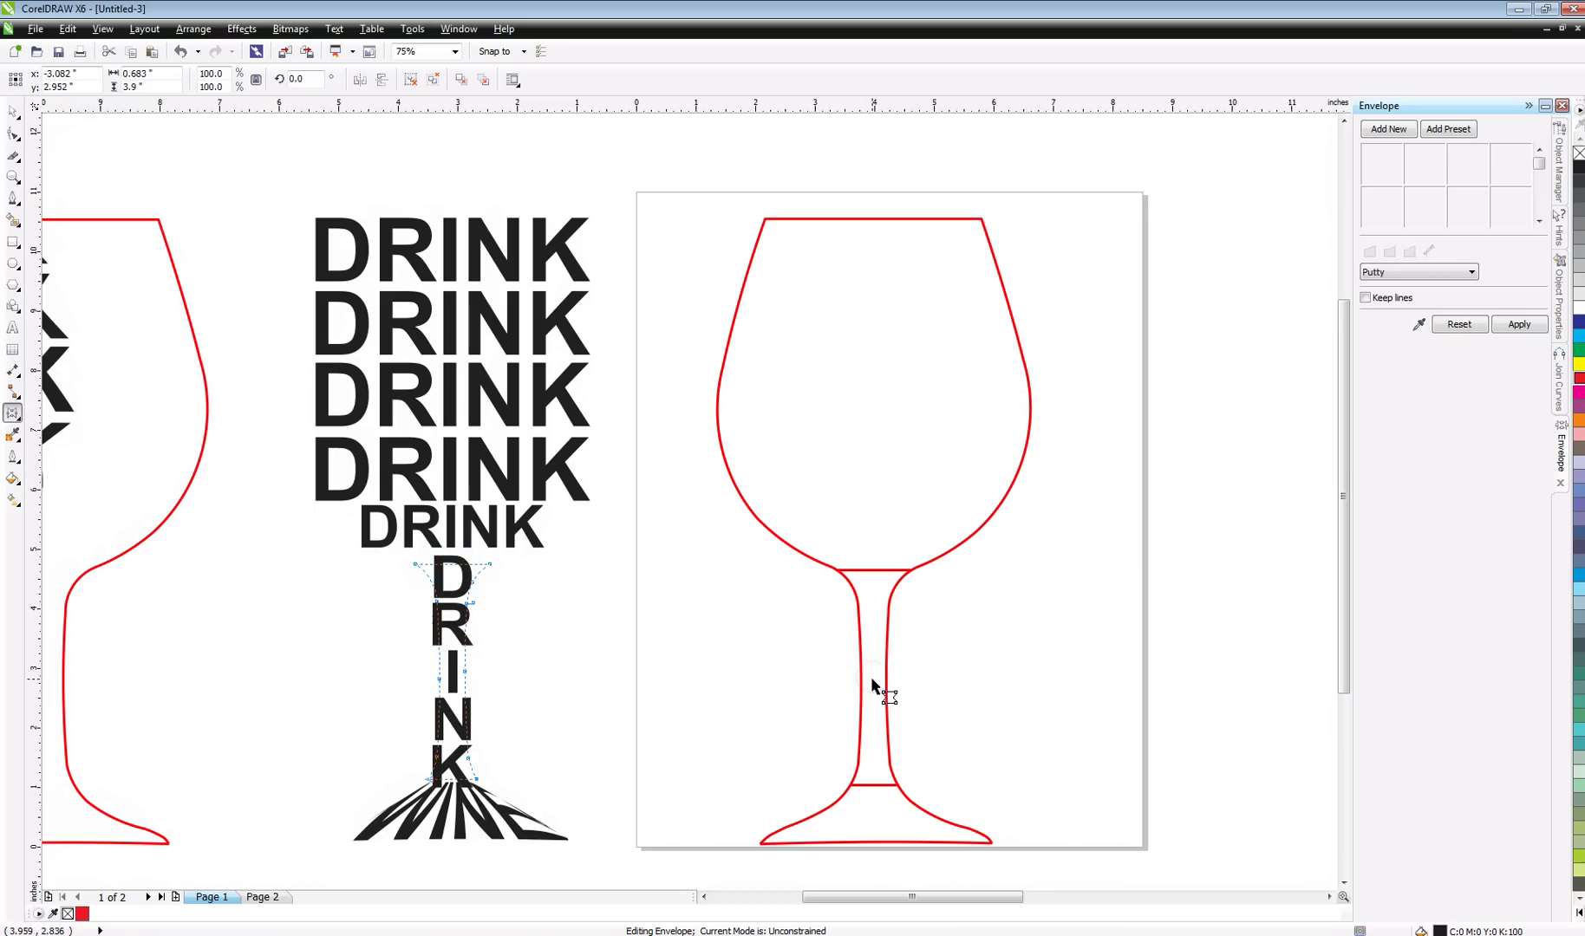
{"action": "left_click", "coordinate": [1519, 324]}
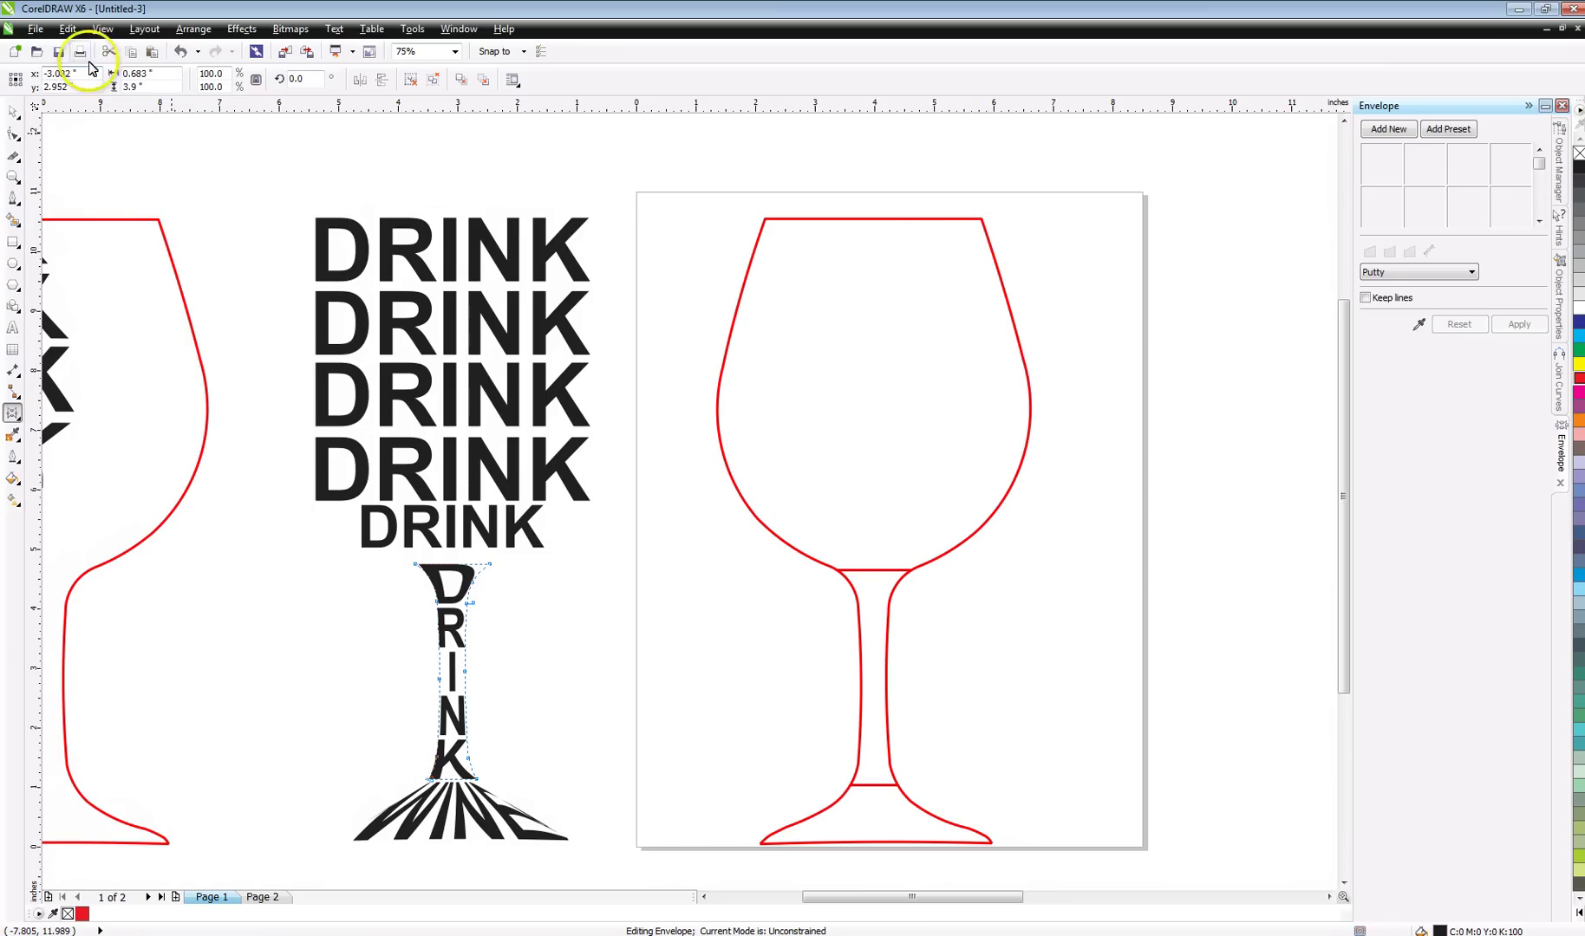
Group the five DRINK lines and apply an envelope created from the glass bowl outline
{"action": "left_click", "coordinate": [21, 115]}
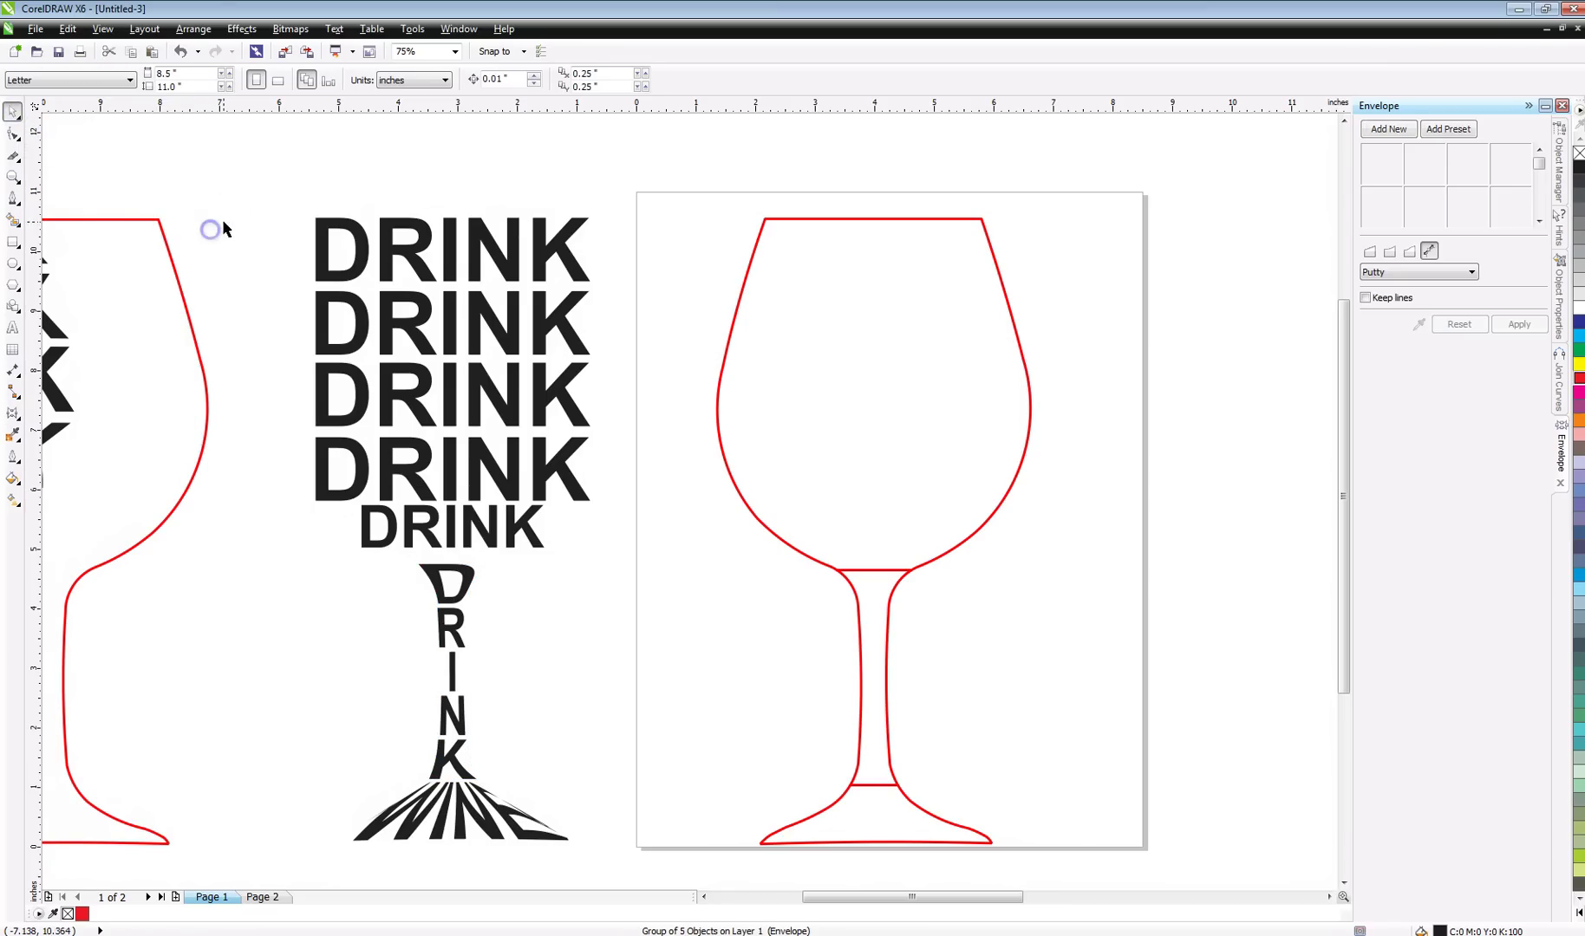
{"action": "left_click_drag", "start_coordinate": [241, 199], "coordinate": [632, 551]}
{"action": "key", "text": "ctrl+g"}
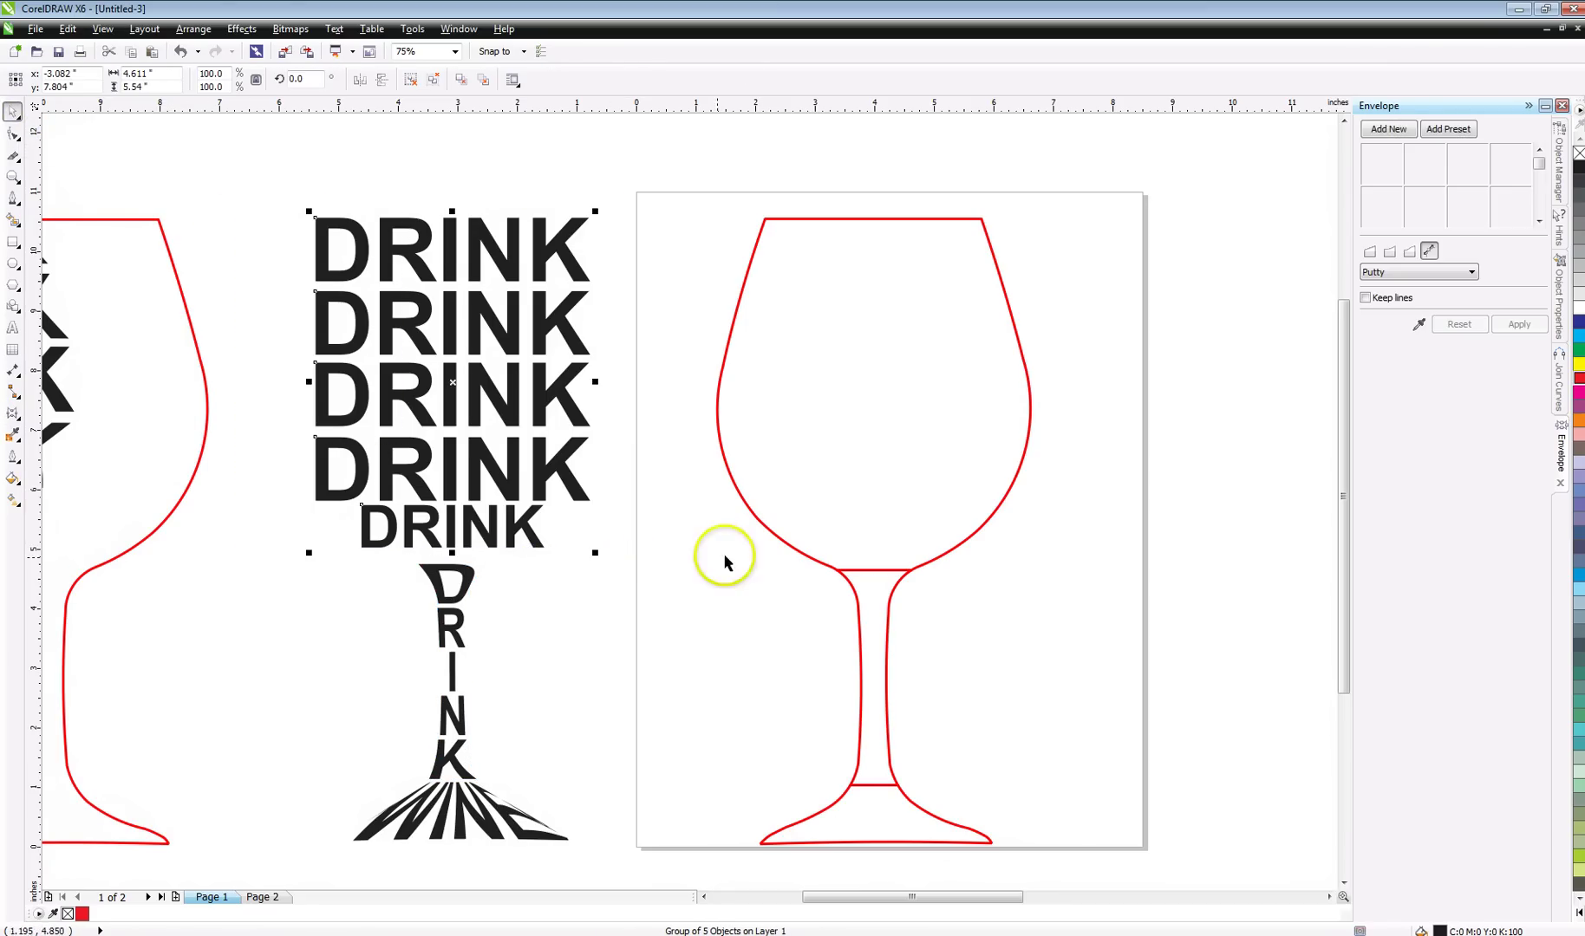
{"action": "left_click", "coordinate": [1420, 325]}
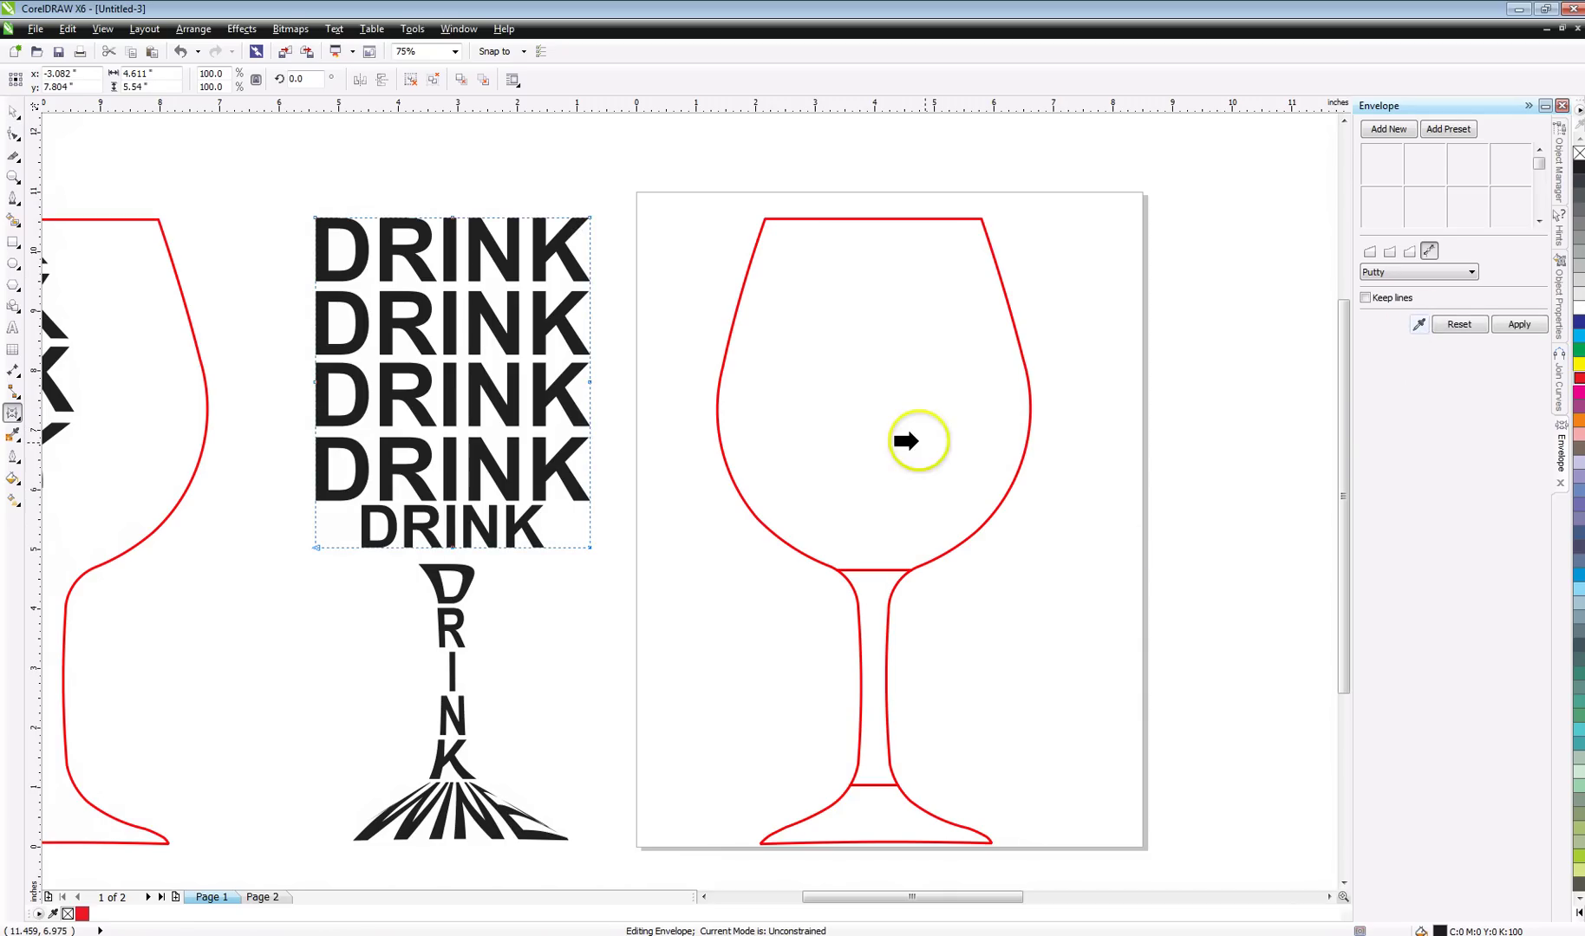
{"action": "left_click", "coordinate": [864, 435]}
{"action": "left_click", "coordinate": [1519, 324]}
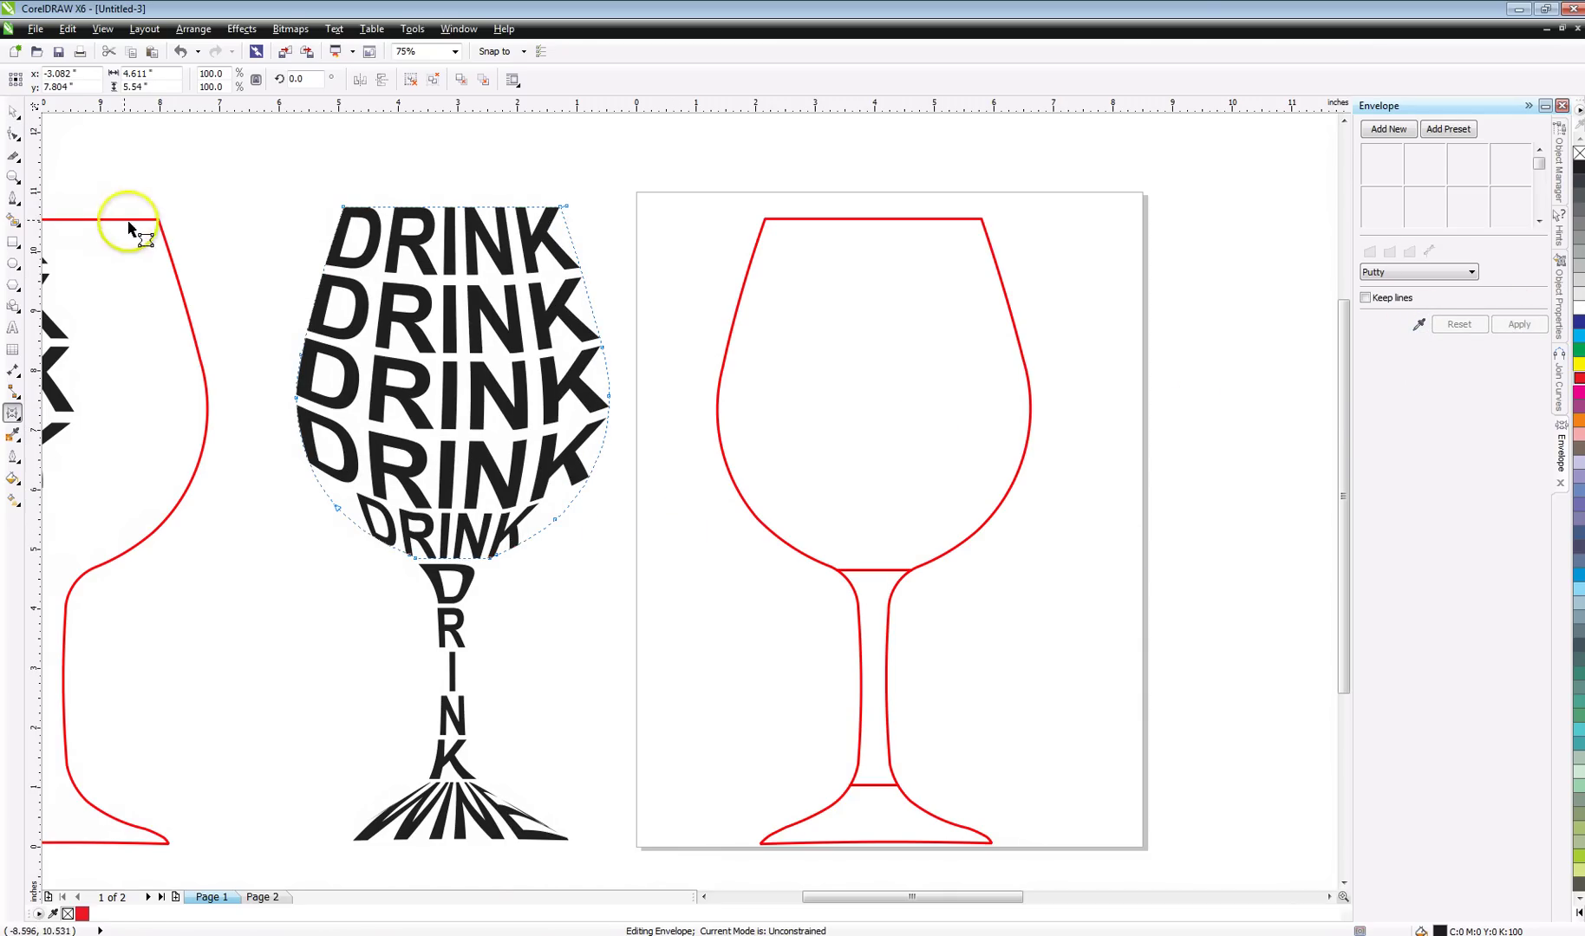
{"action": "left_click", "coordinate": [13, 110]}
{"action": "left_click", "coordinate": [229, 521]}
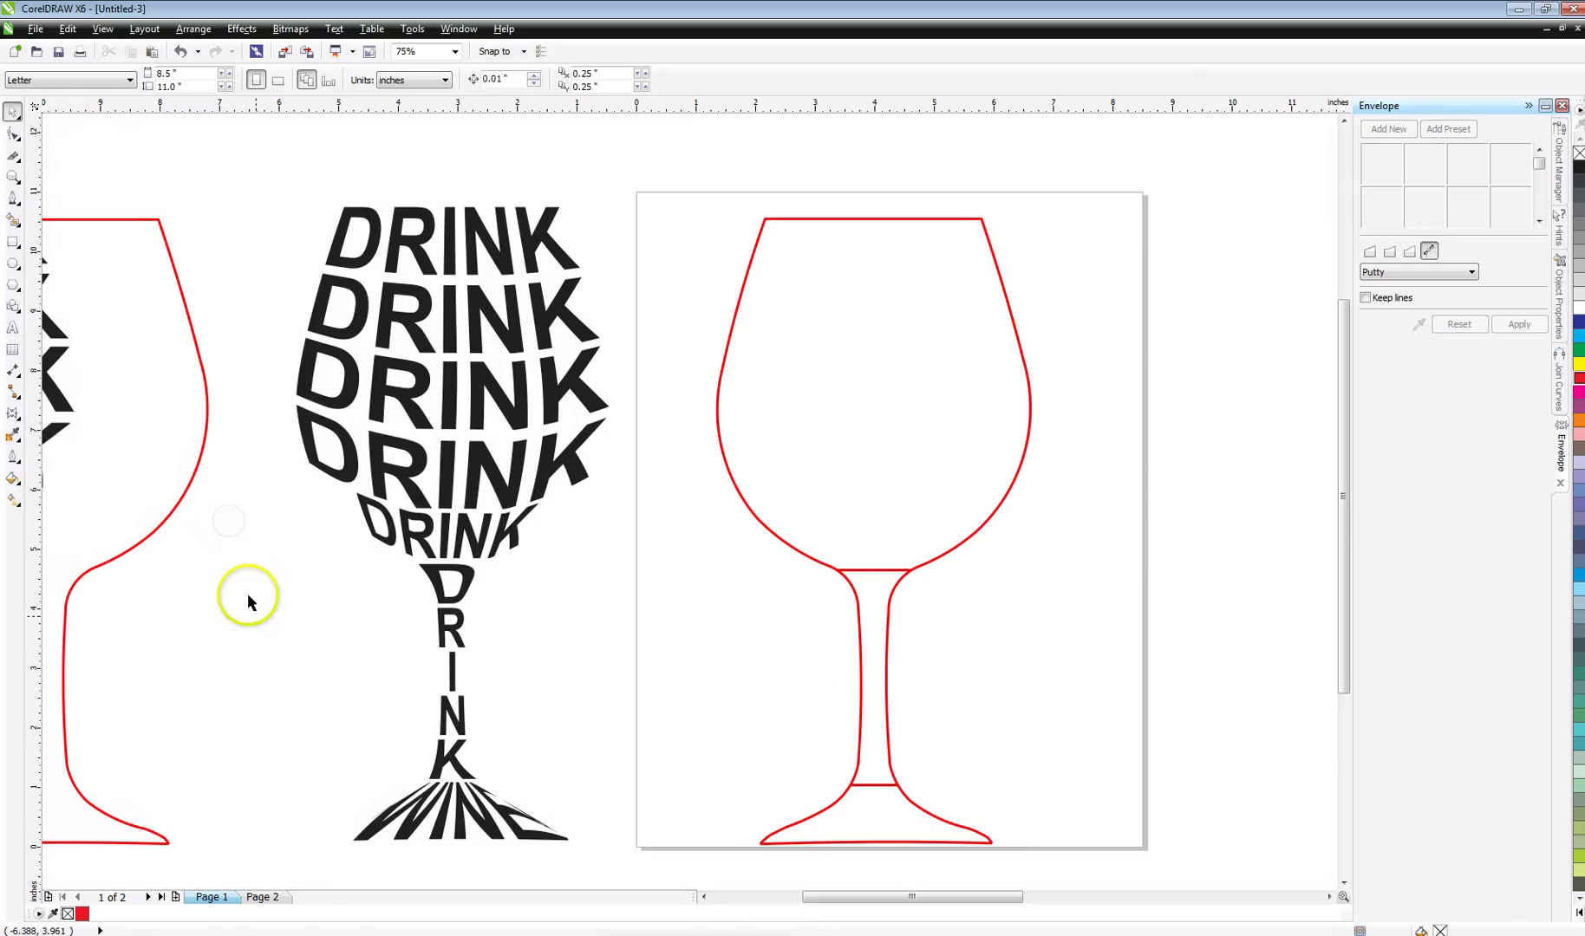
Zoom out and drag the red glass outline off the left DRINK glass
{"action": "scroll", "coordinate": [255, 619], "scroll_direction": "down", "scroll_amount": 1}
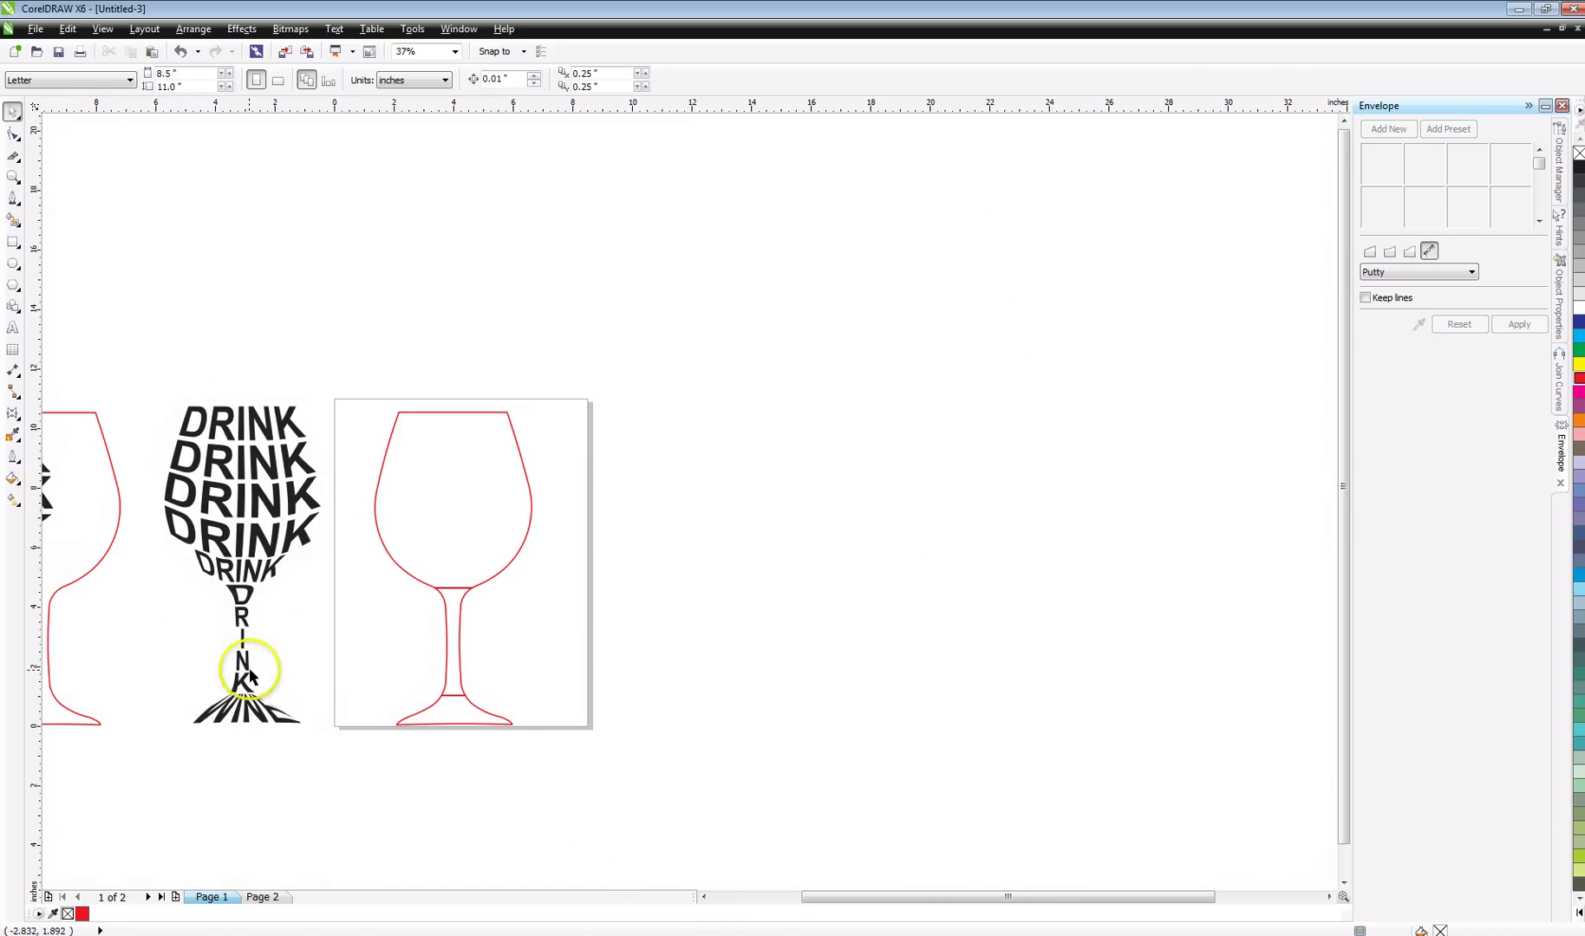
{"action": "left_click_drag", "start_coordinate": [841, 897], "coordinate": [733, 904]}
{"action": "left_click", "coordinate": [434, 614]}
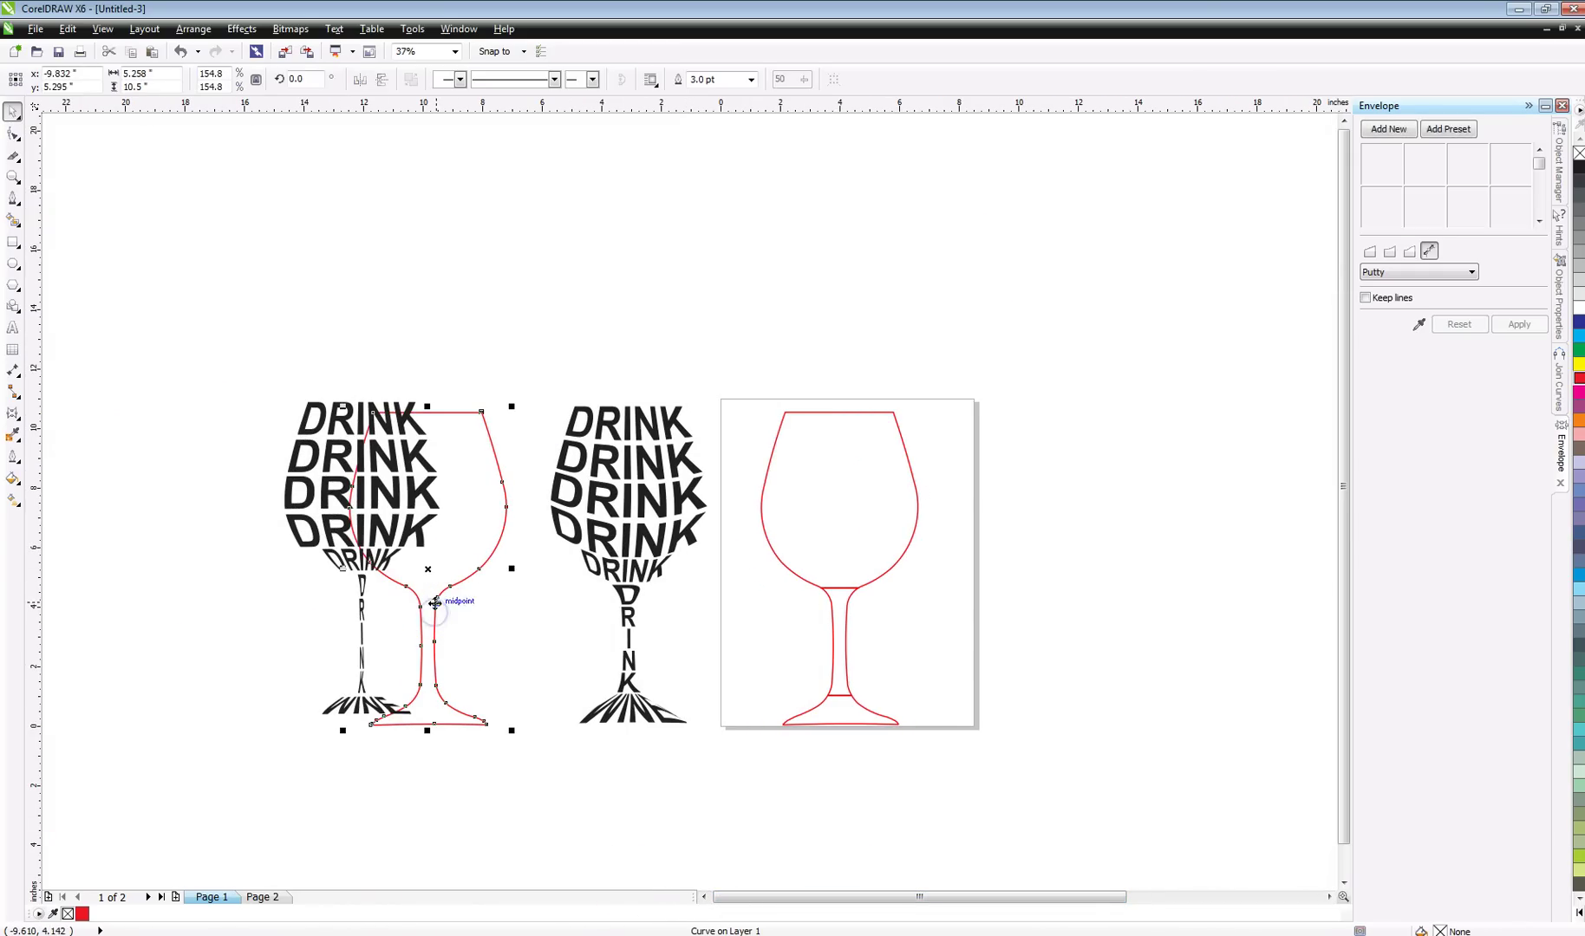
{"action": "left_click_drag", "start_coordinate": [425, 582], "coordinate": [1127, 553]}
{"action": "left_click", "coordinate": [966, 821]}
Move the left DRINK glass beside the second one and zoom back to 75%
{"action": "left_click_drag", "start_coordinate": [235, 348], "coordinate": [477, 773]}
{"action": "left_click_drag", "start_coordinate": [355, 561], "coordinate": [470, 560]}
{"action": "left_click", "coordinate": [396, 622]}
{"action": "scroll", "coordinate": [336, 639], "scroll_direction": "up", "scroll_amount": 2}
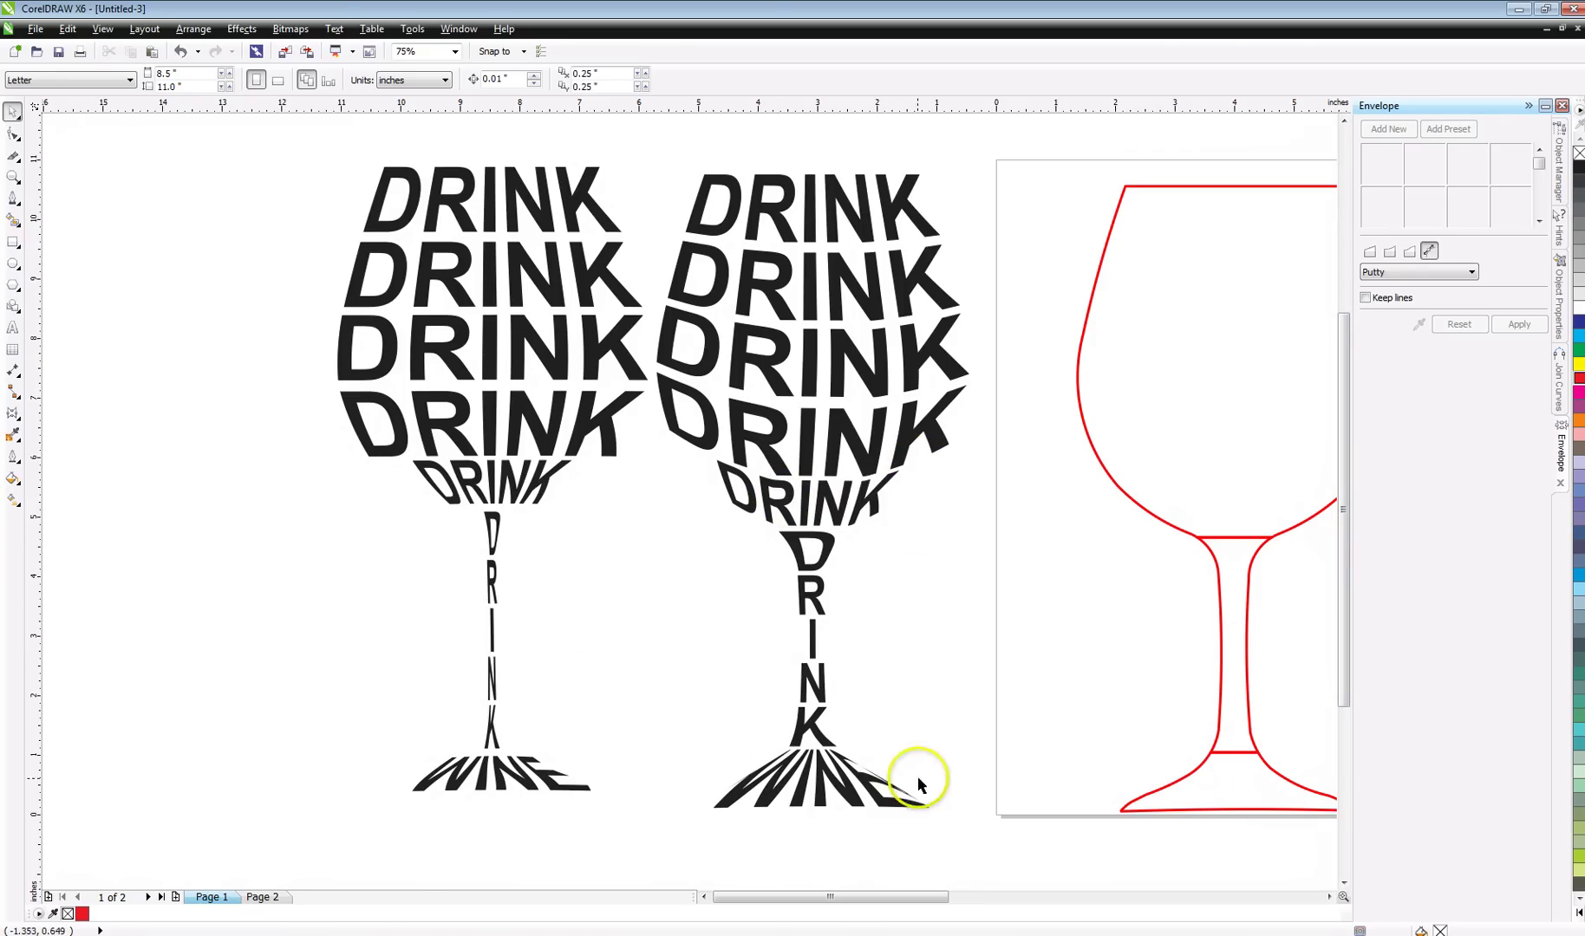
{"action": "left_click_drag", "start_coordinate": [897, 895], "coordinate": [938, 908]}
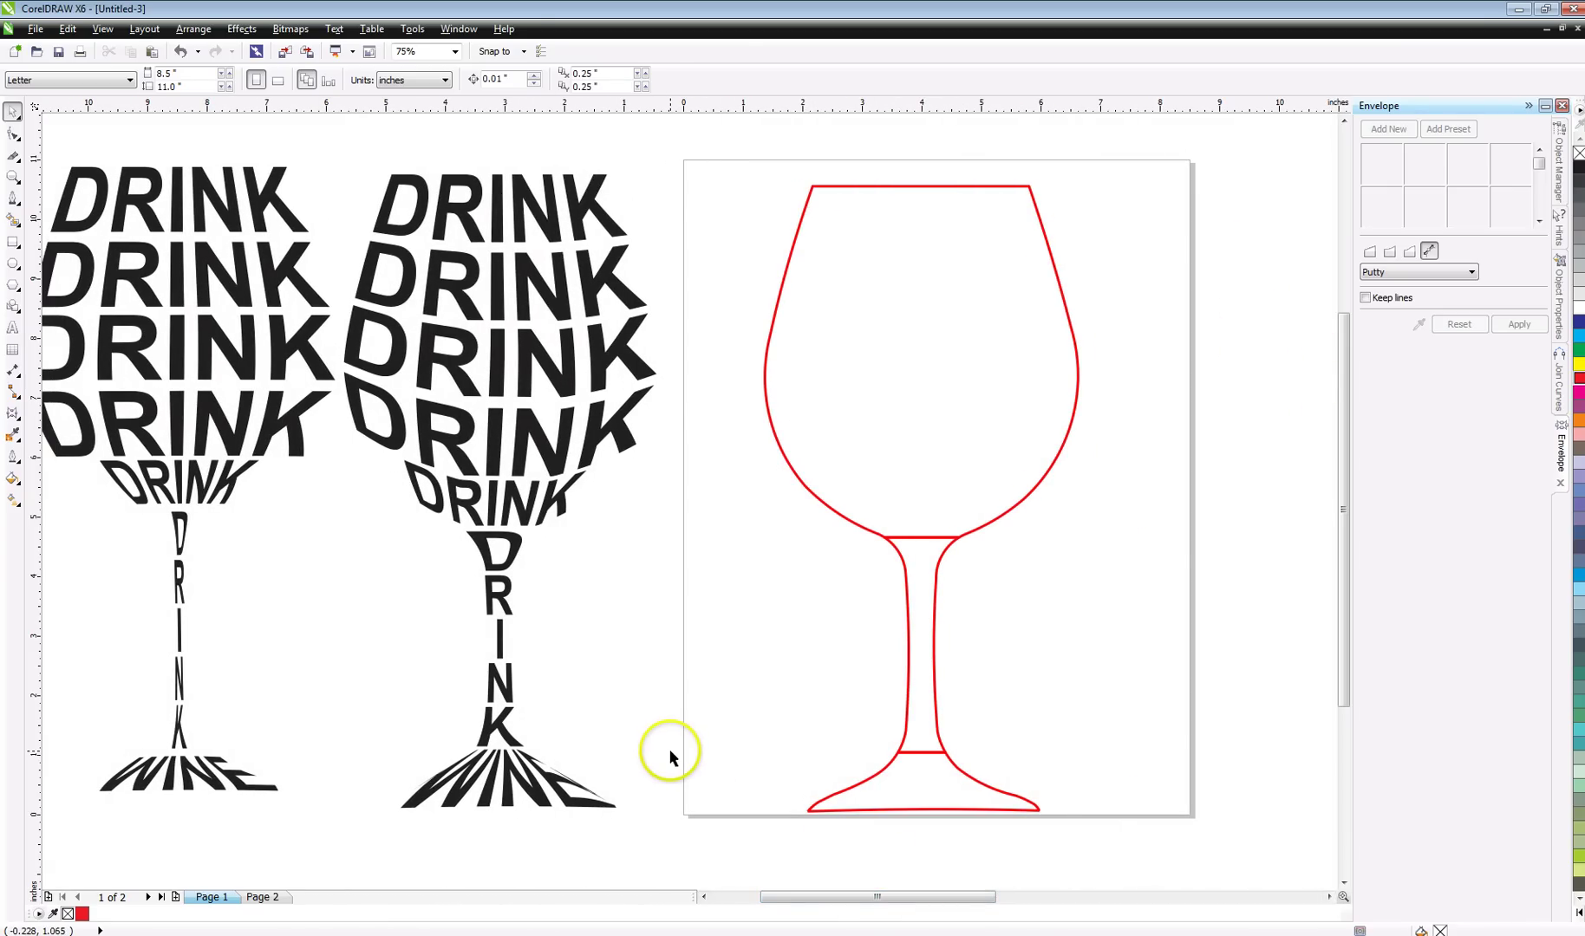
{"action": "left_click", "coordinate": [1472, 274]}
{"action": "left_click", "coordinate": [1471, 274]}
{"action": "left_click", "coordinate": [1467, 272]}
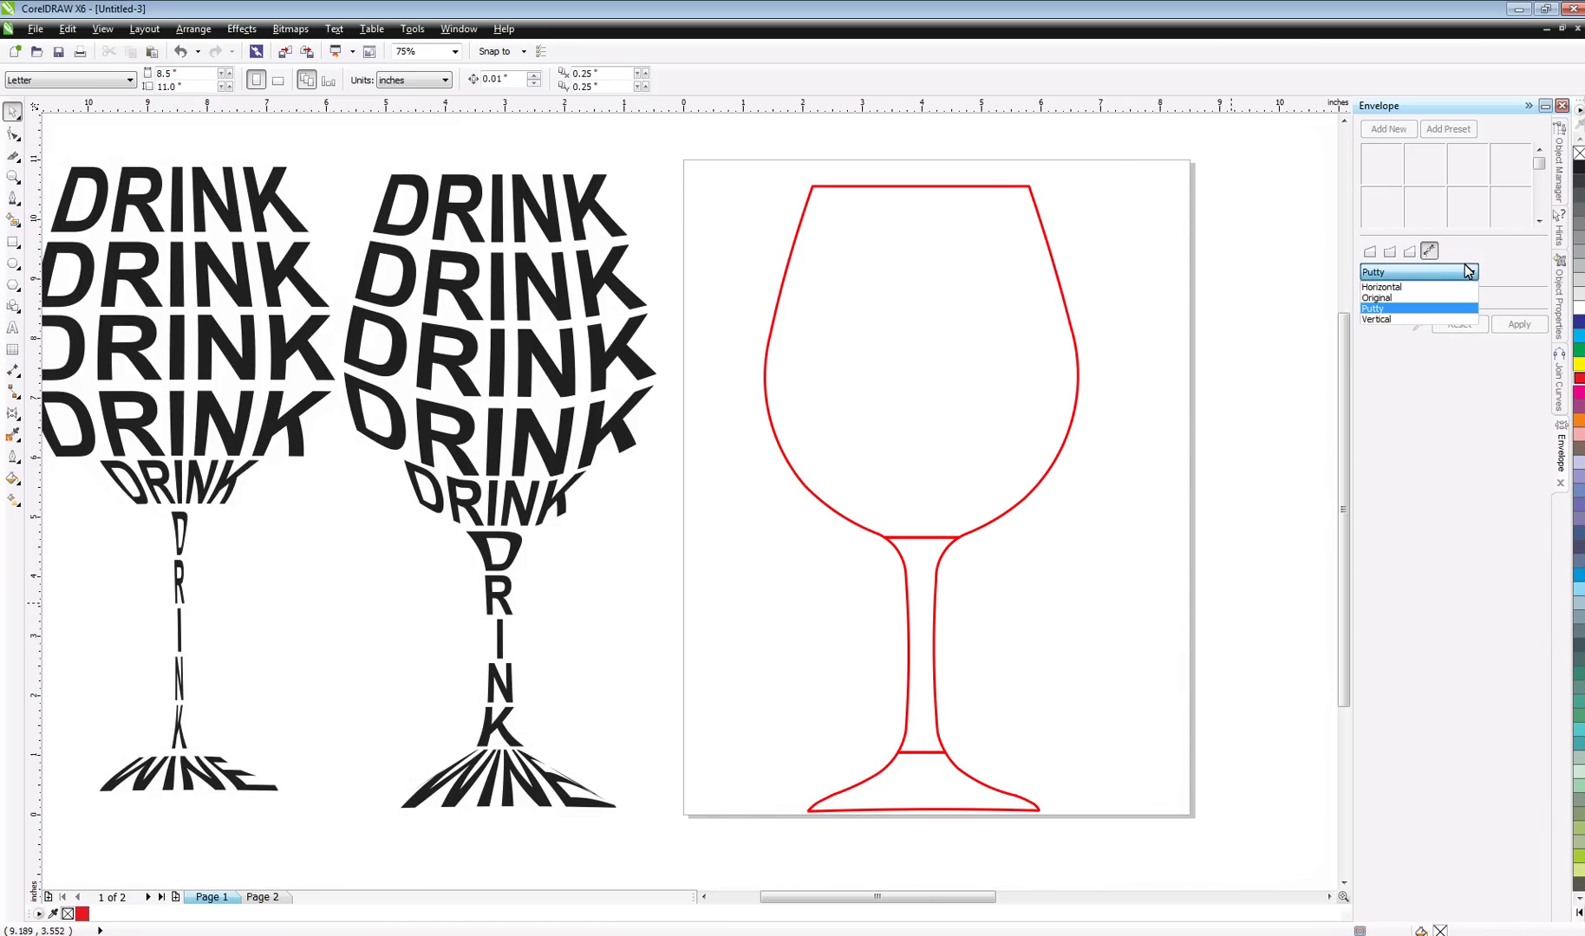
{"action": "left_click", "coordinate": [1467, 272]}
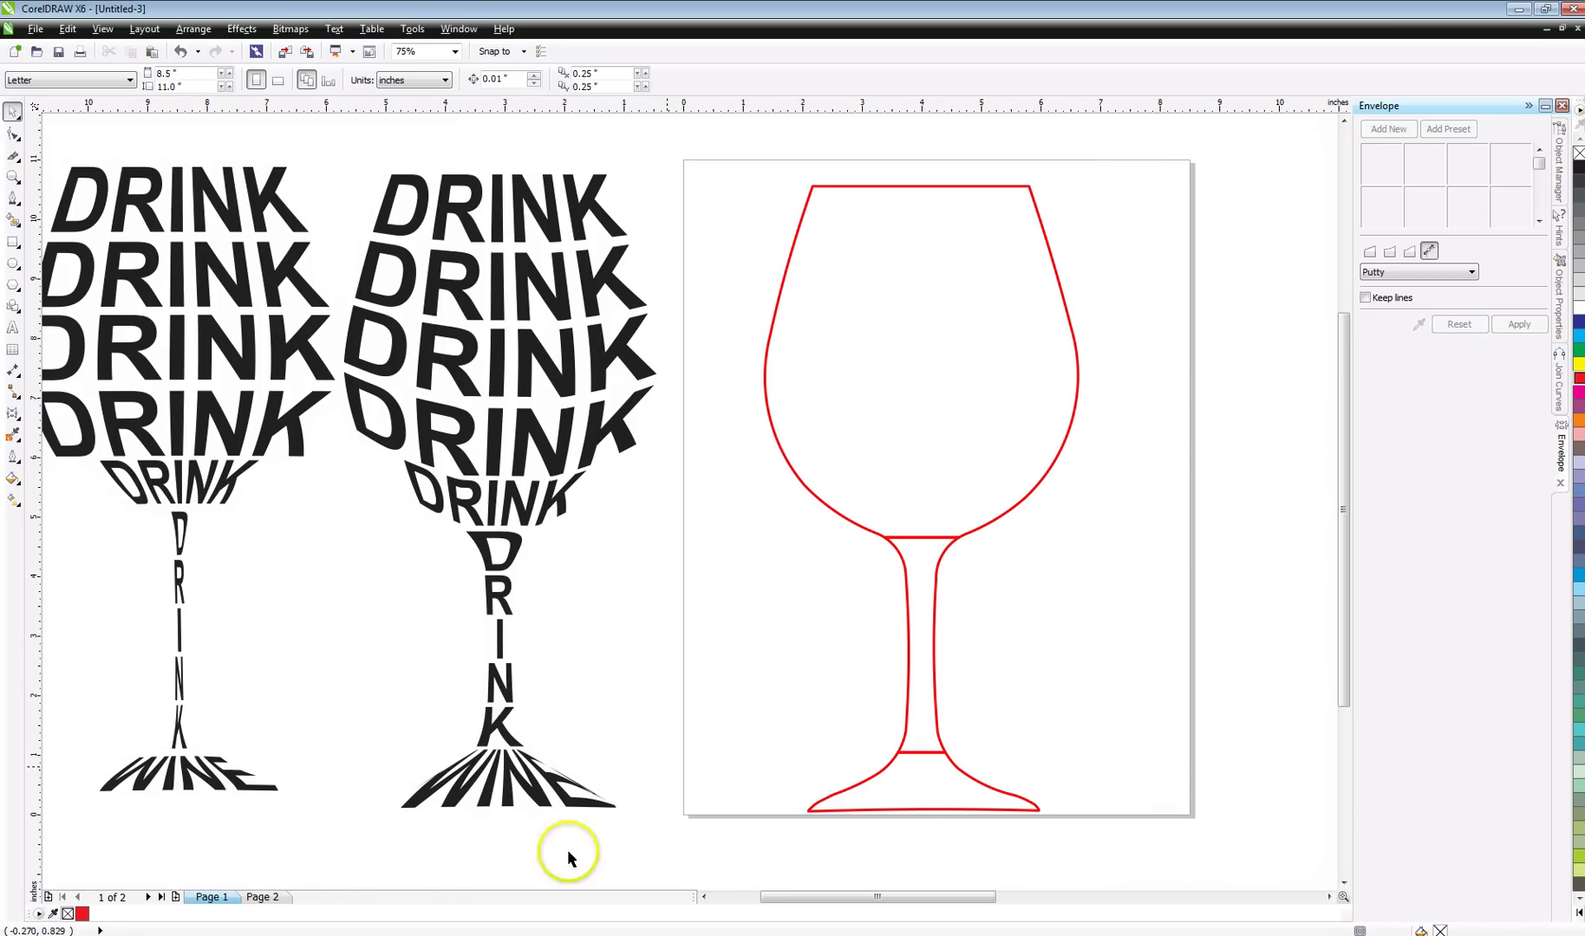
Switch to Page 2, then undo a drag of the second DRINK glass so it stays put
{"action": "left_click", "coordinate": [268, 897]}
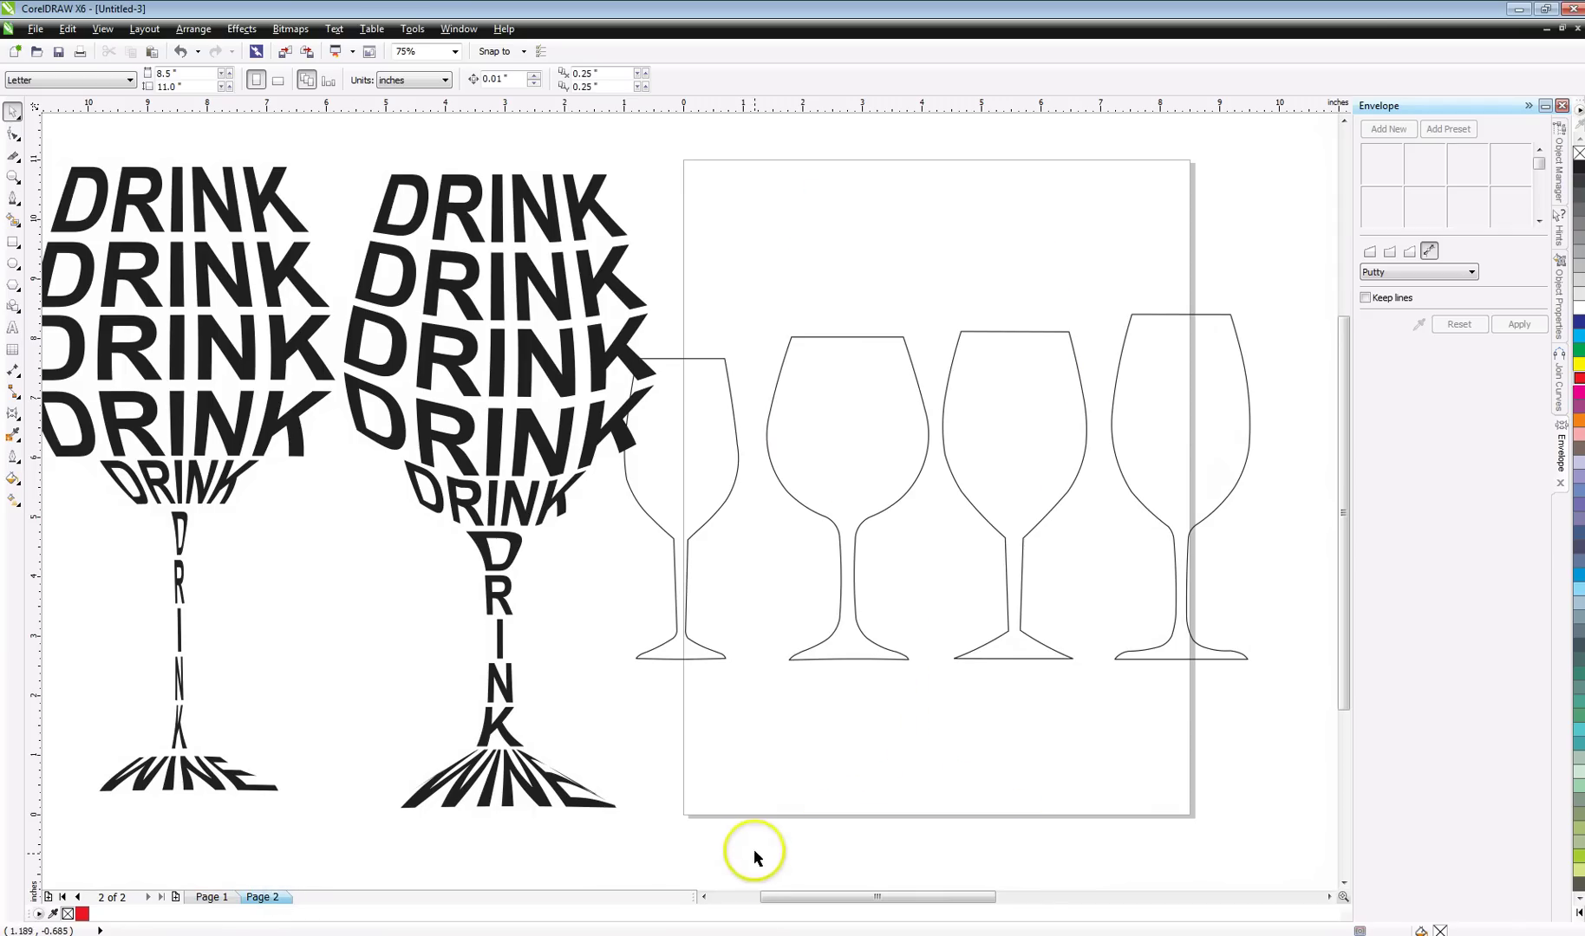
{"action": "left_click", "coordinate": [487, 418]}
{"action": "left_click_drag", "start_coordinate": [498, 353], "coordinate": [394, 416]}
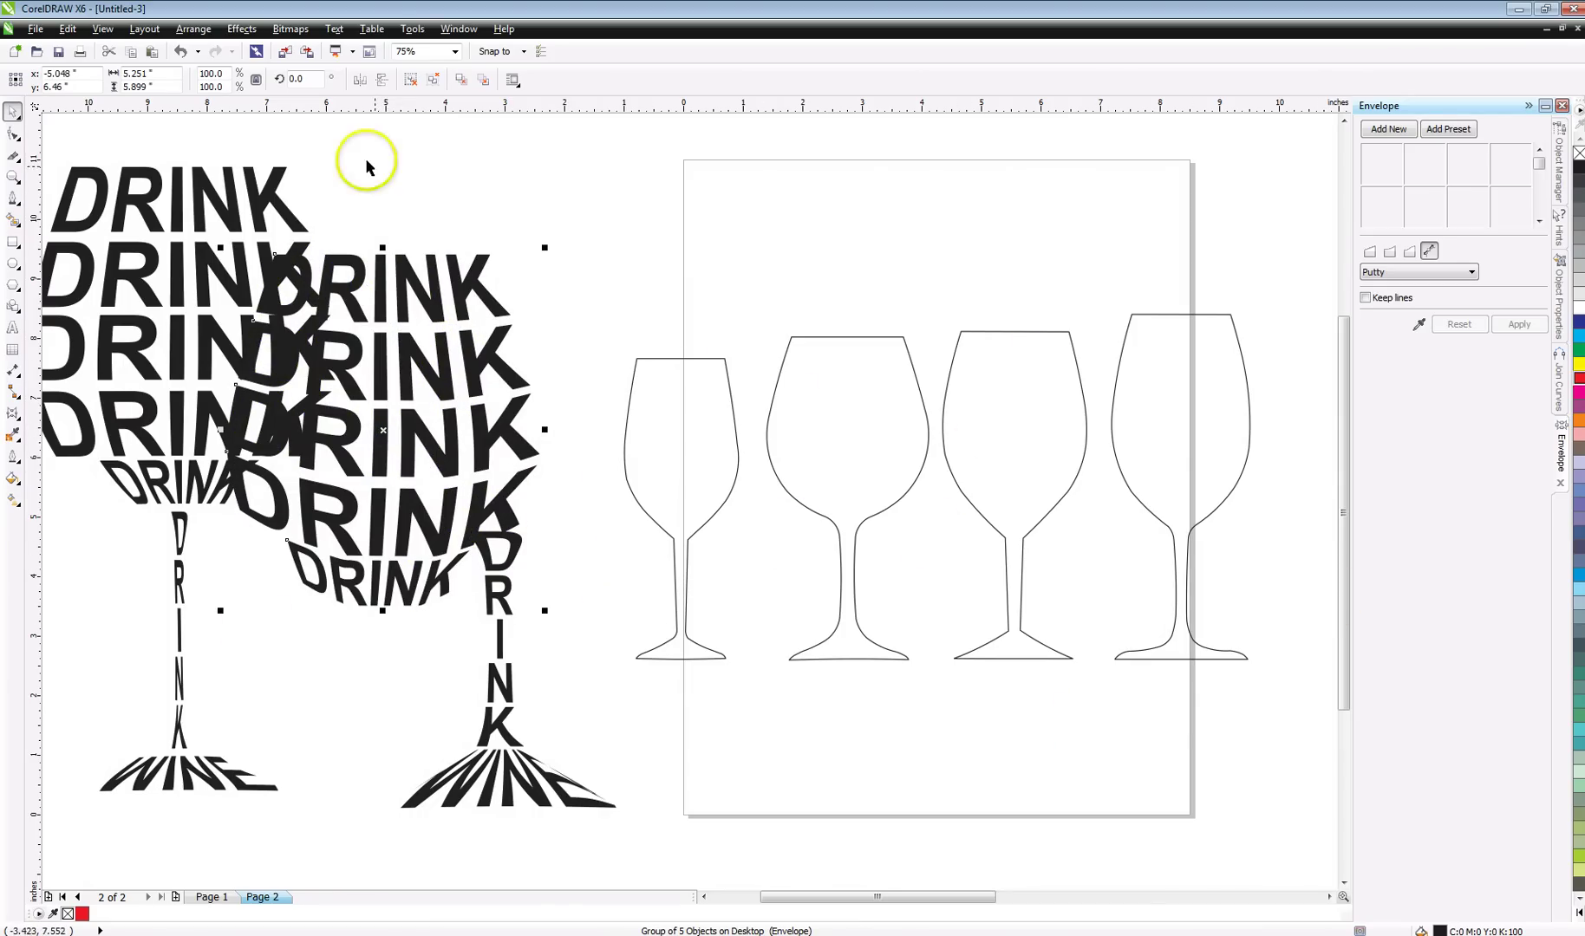
{"action": "left_click", "coordinate": [179, 51]}
{"action": "left_click", "coordinate": [311, 860]}
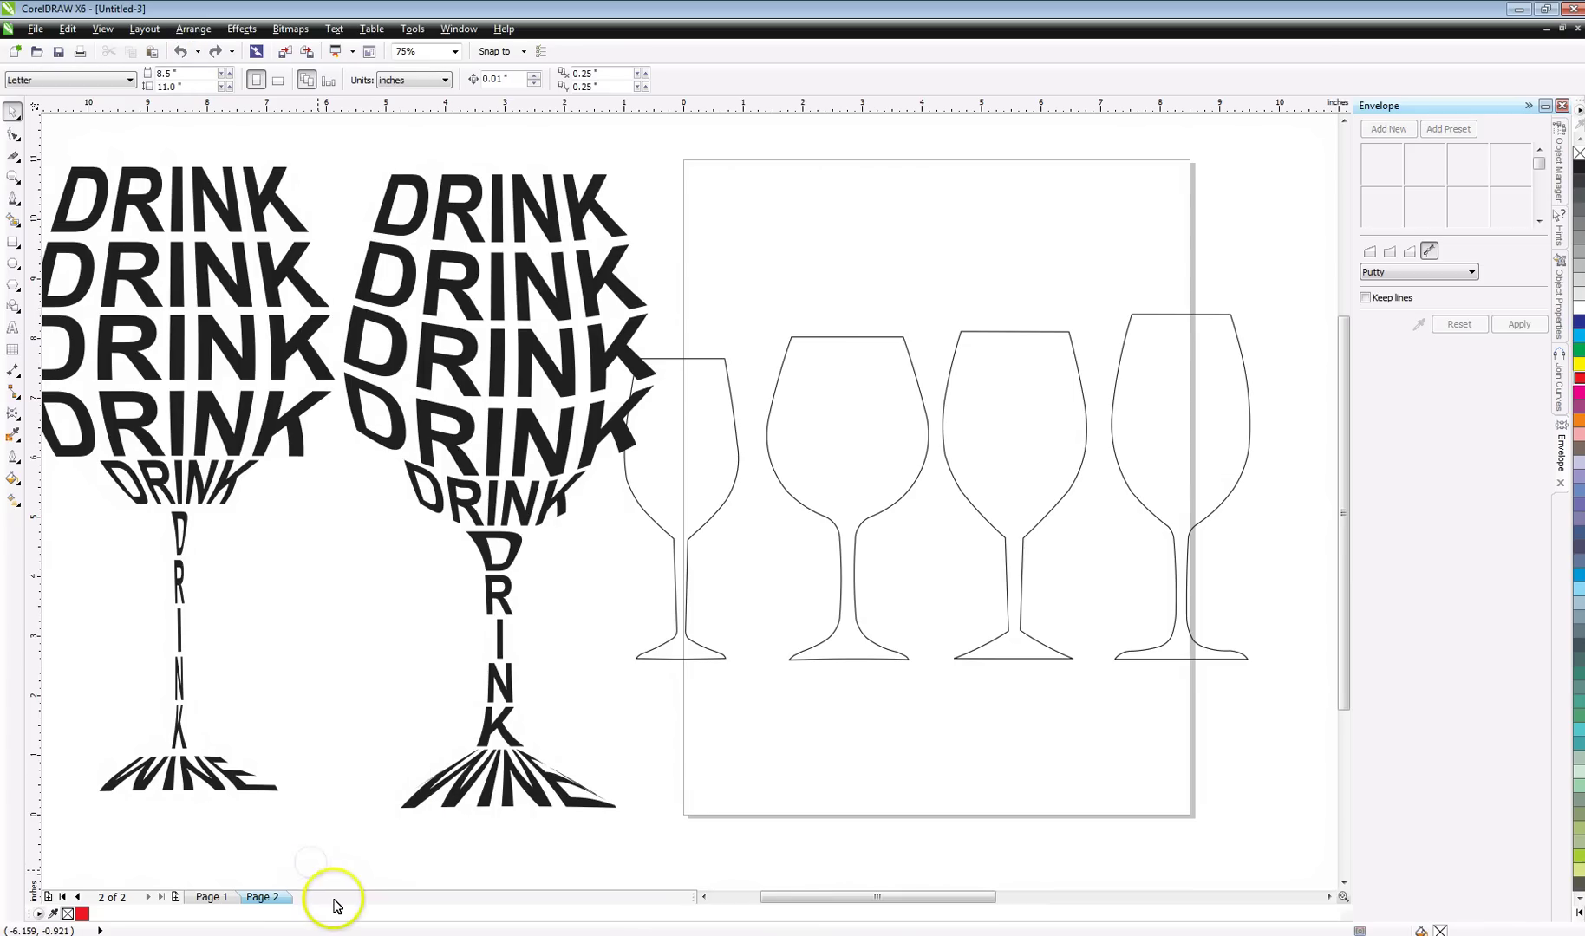